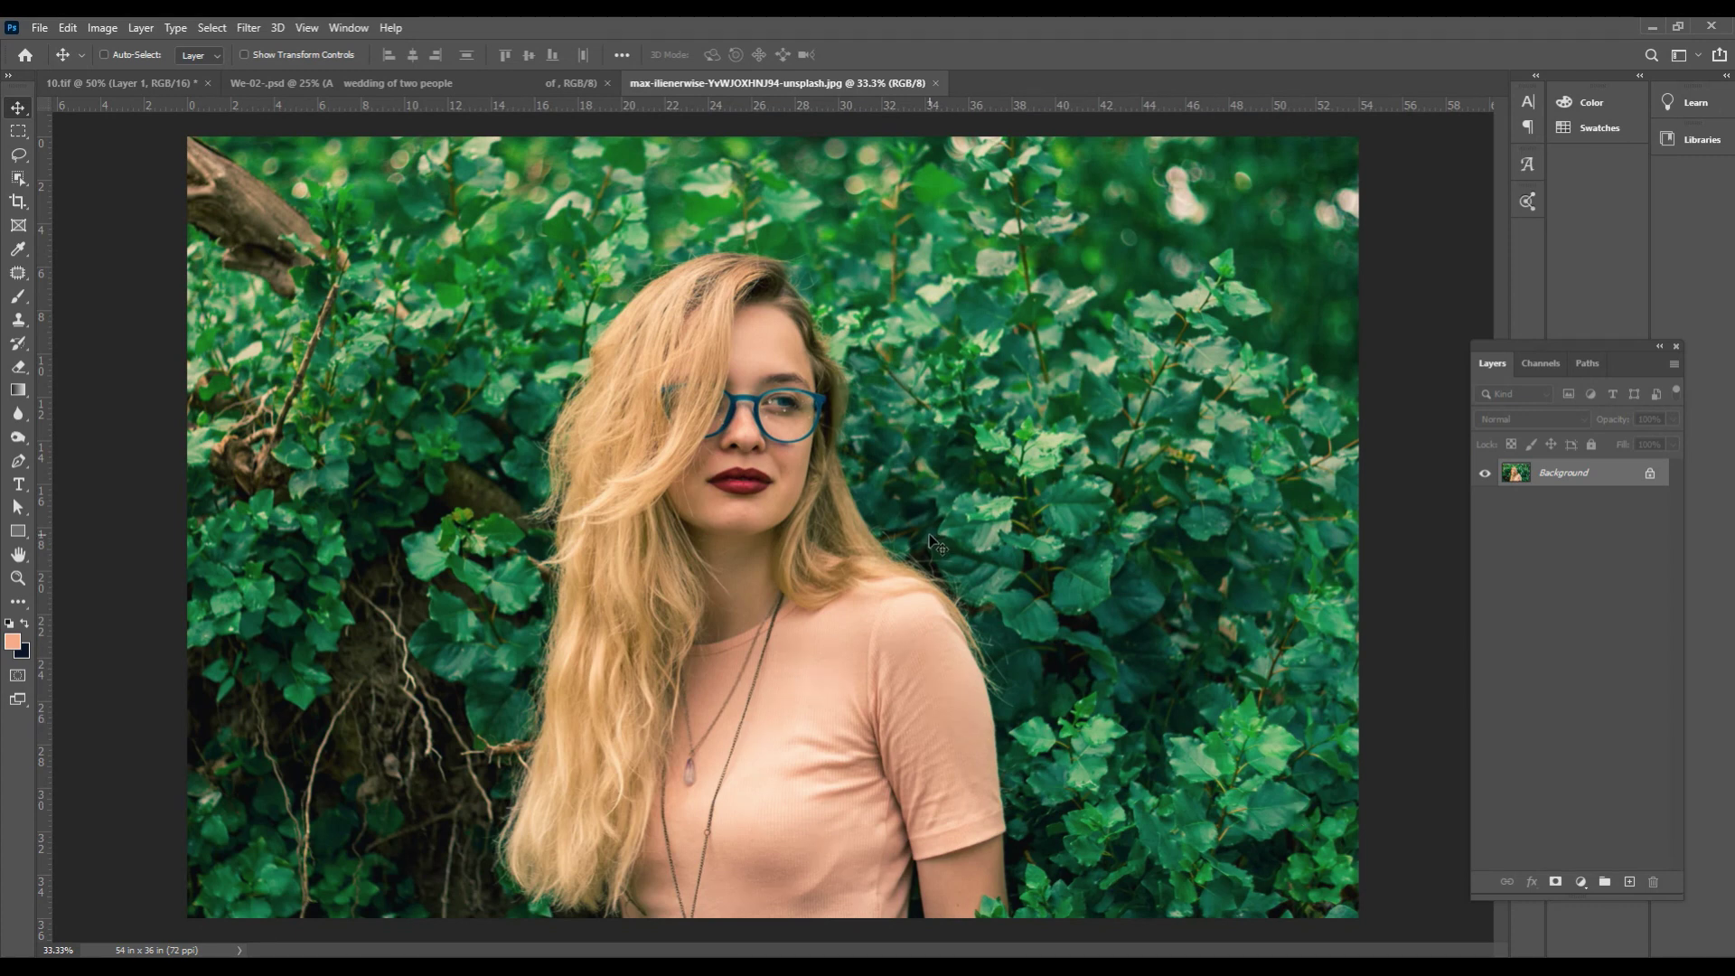
# Open the Camera Raw filter and set exposure to -0.35 and contrast to -24.
pyautogui.click(247, 30)
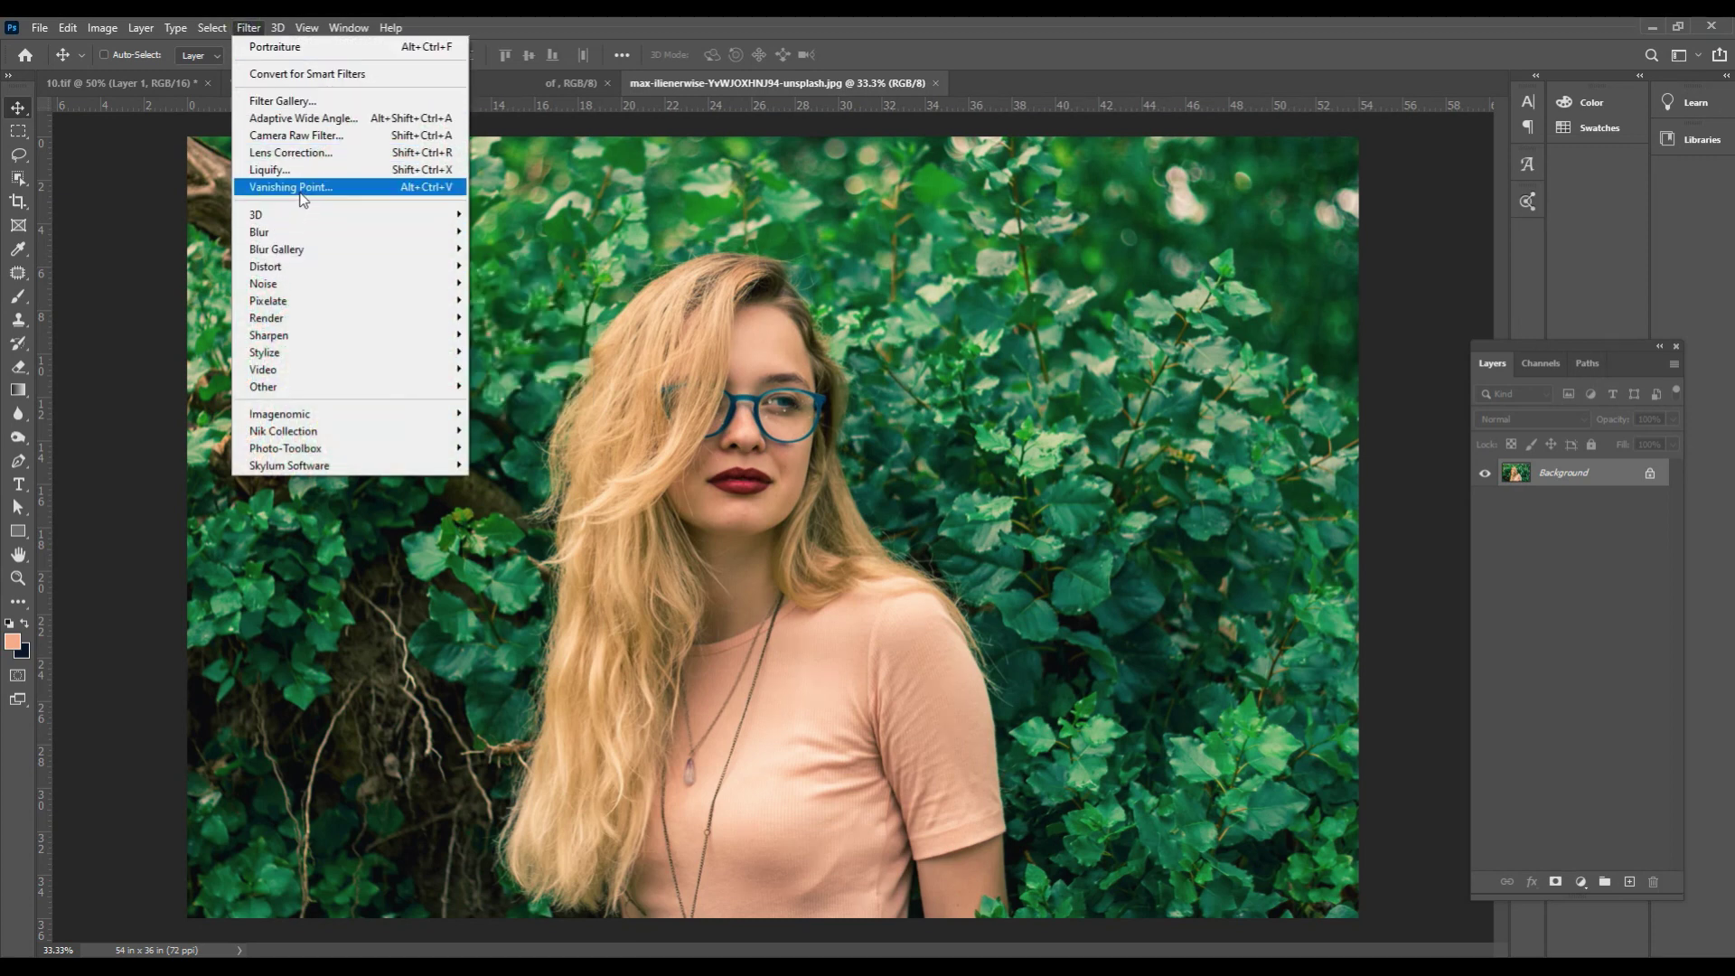
pyautogui.click(312, 138)
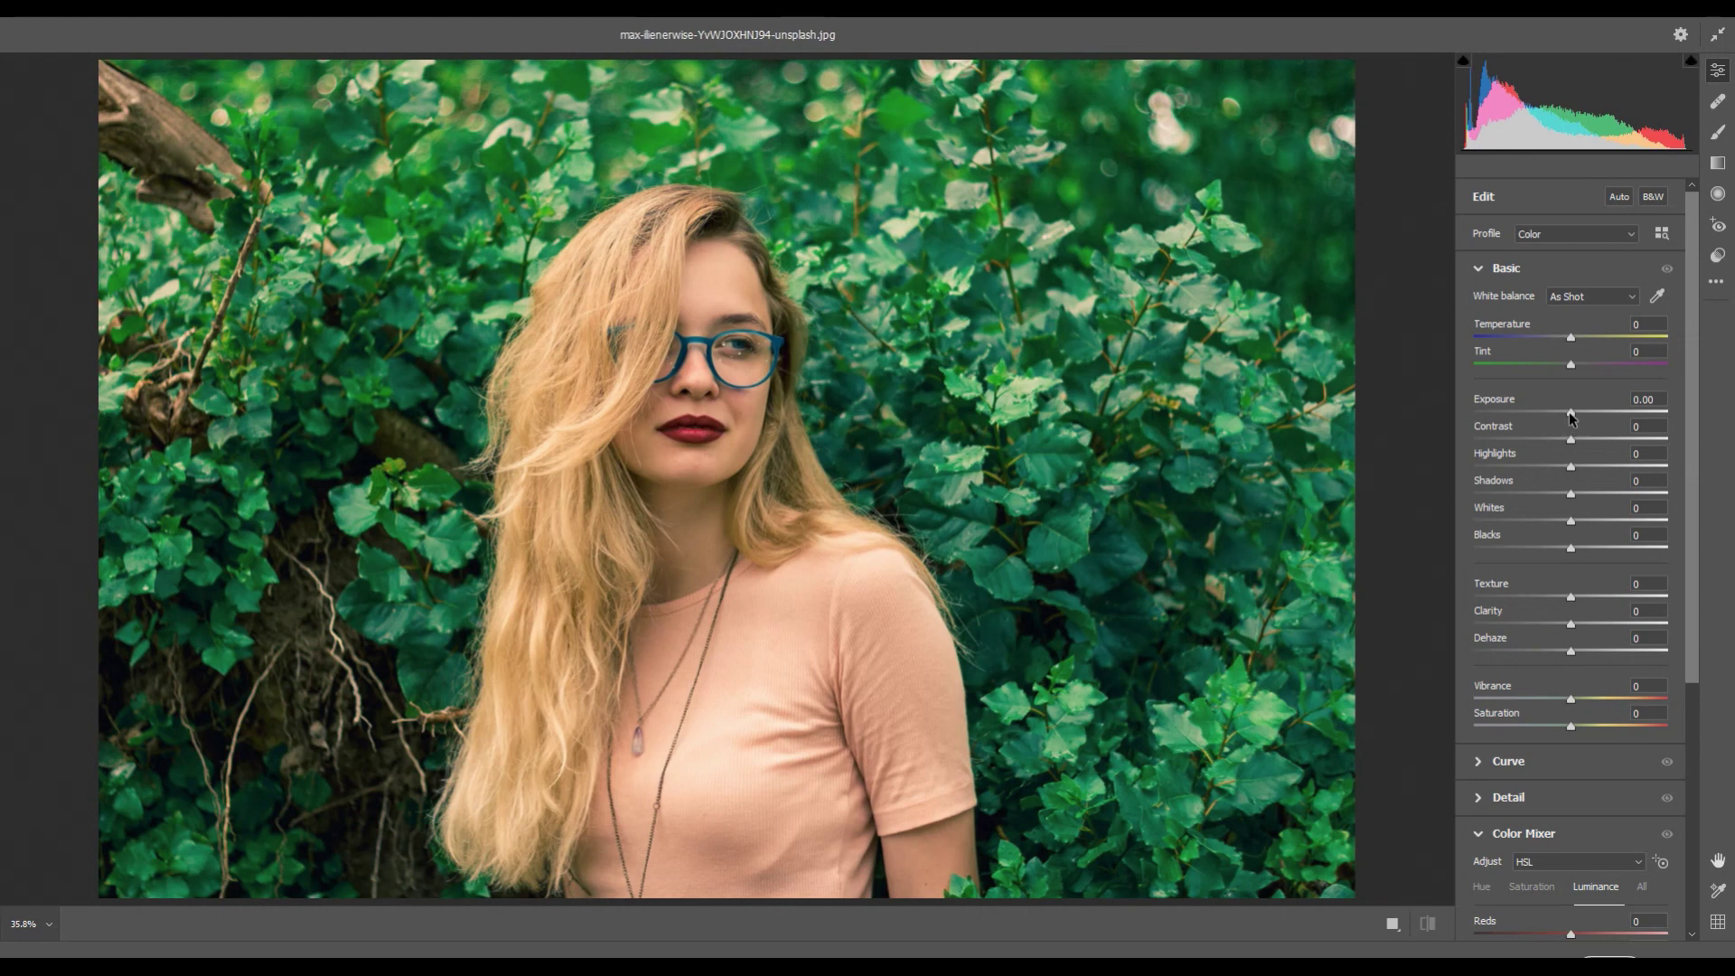
pyautogui.moveTo(1570, 414); pyautogui.dragTo(1568, 416)
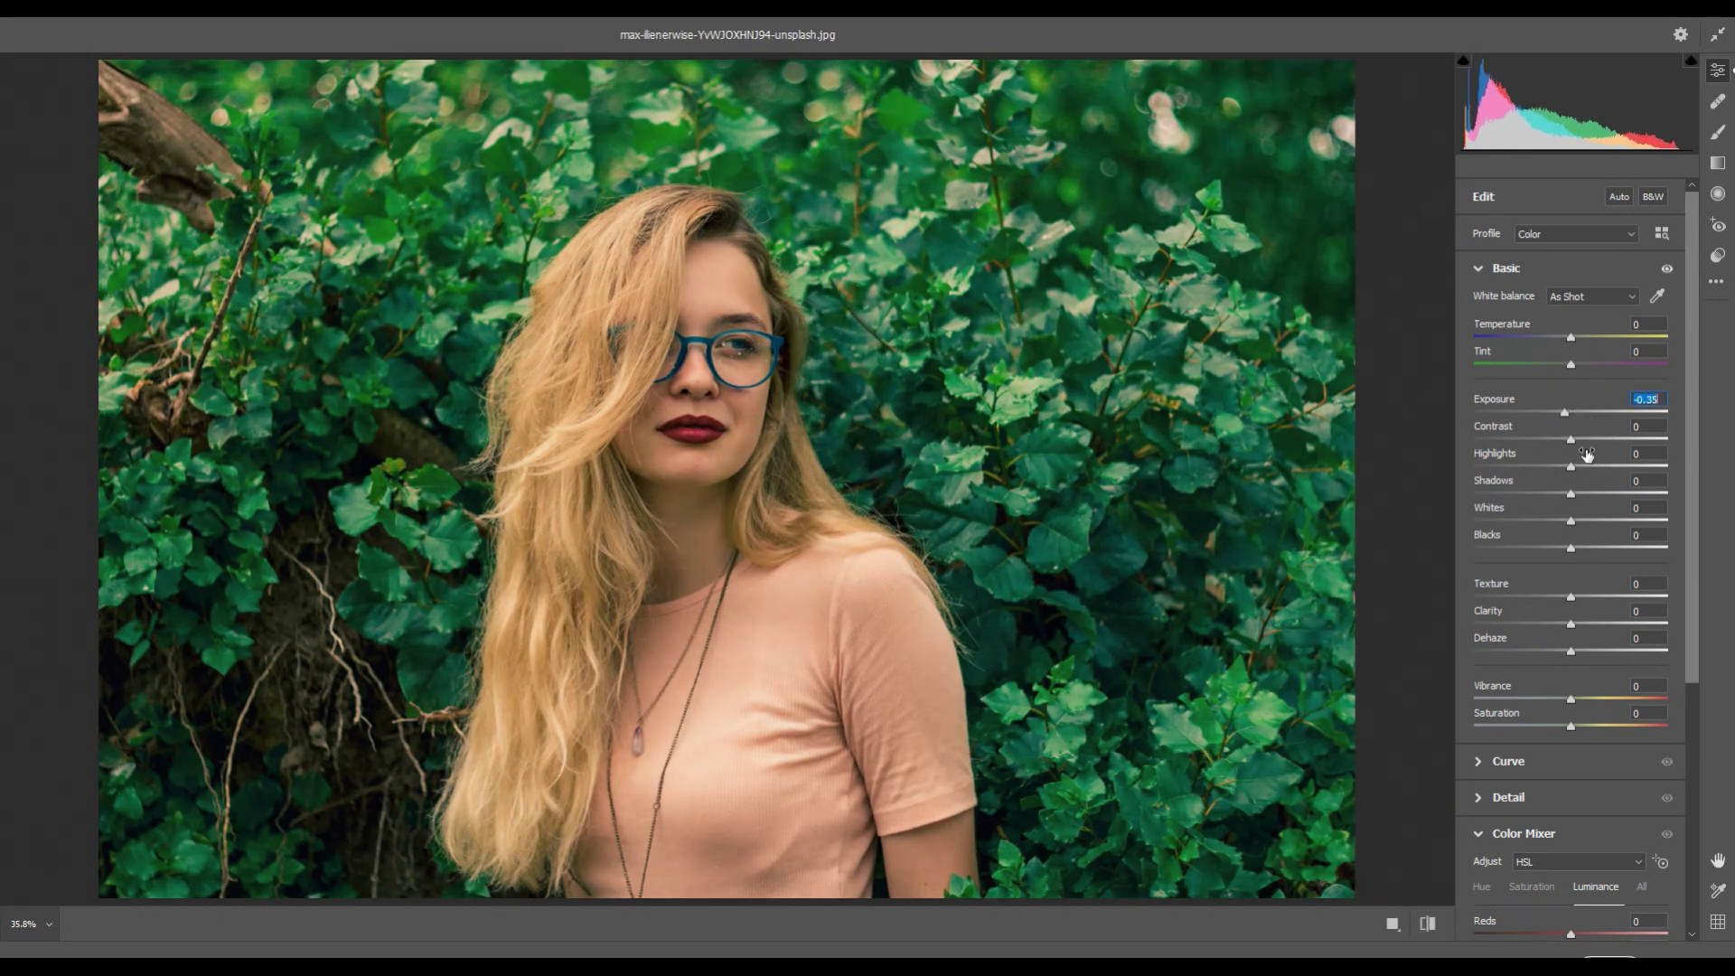
pyautogui.moveTo(1572, 441); pyautogui.dragTo(1553, 441)
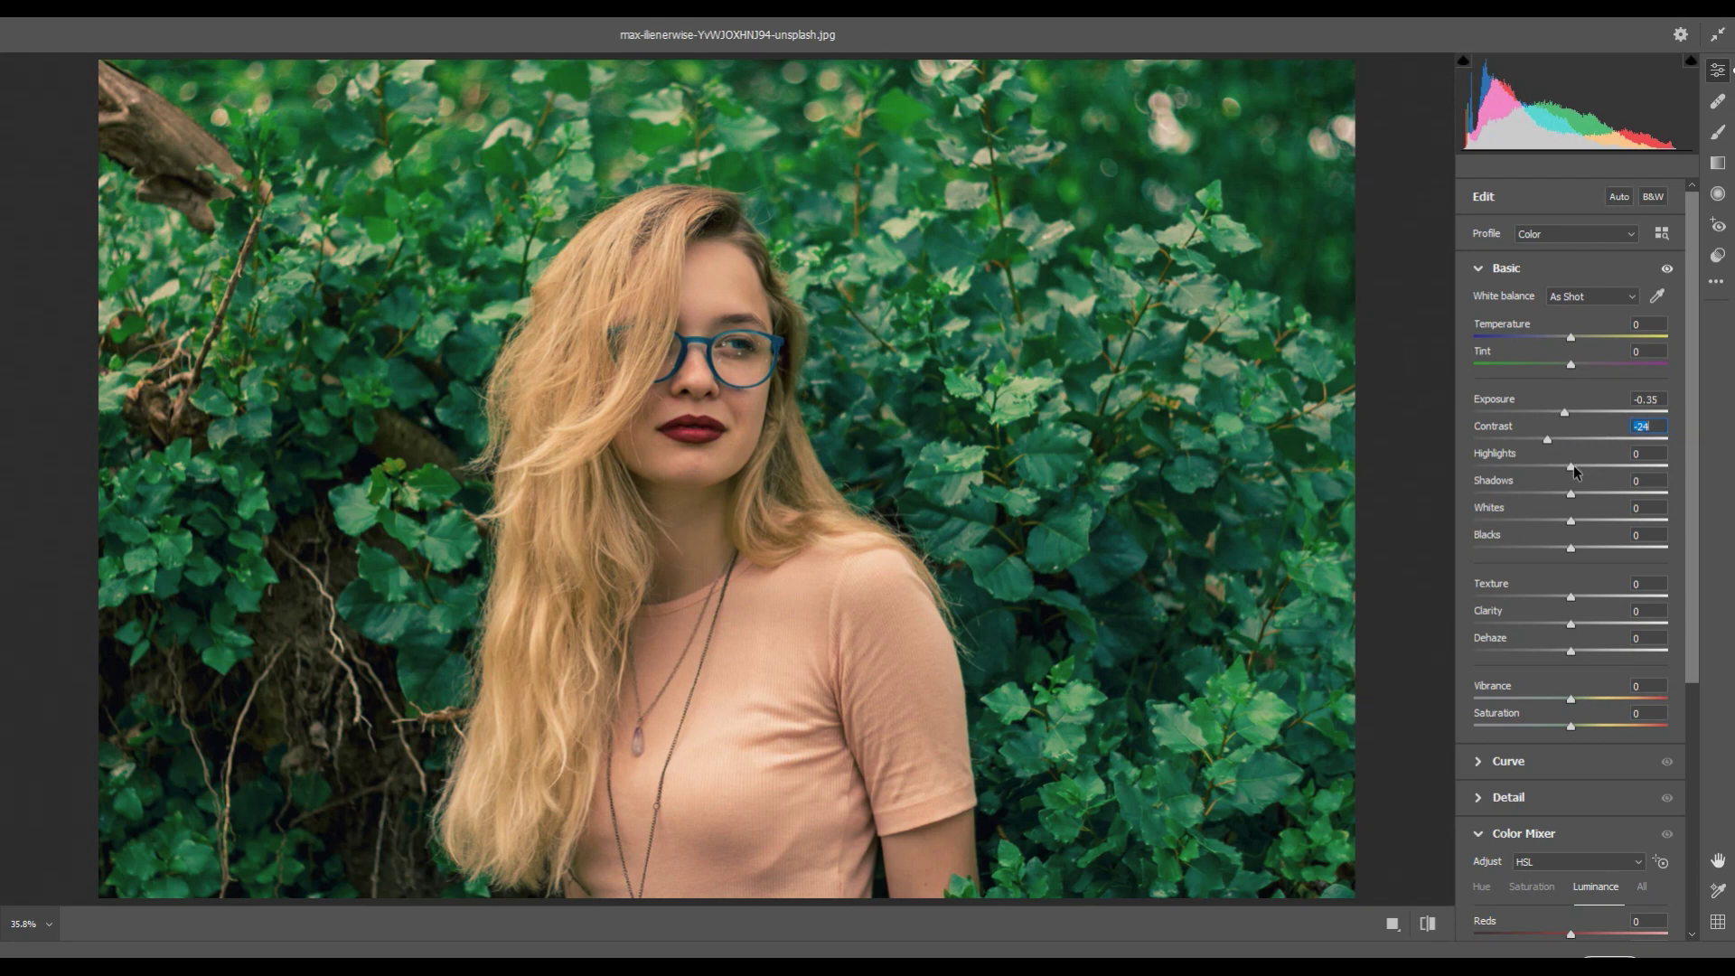
# Set highlights to -61, shadows +30, whites +21 and blacks -49.
pyautogui.moveTo(1574, 466); pyautogui.dragTo(1537, 466)
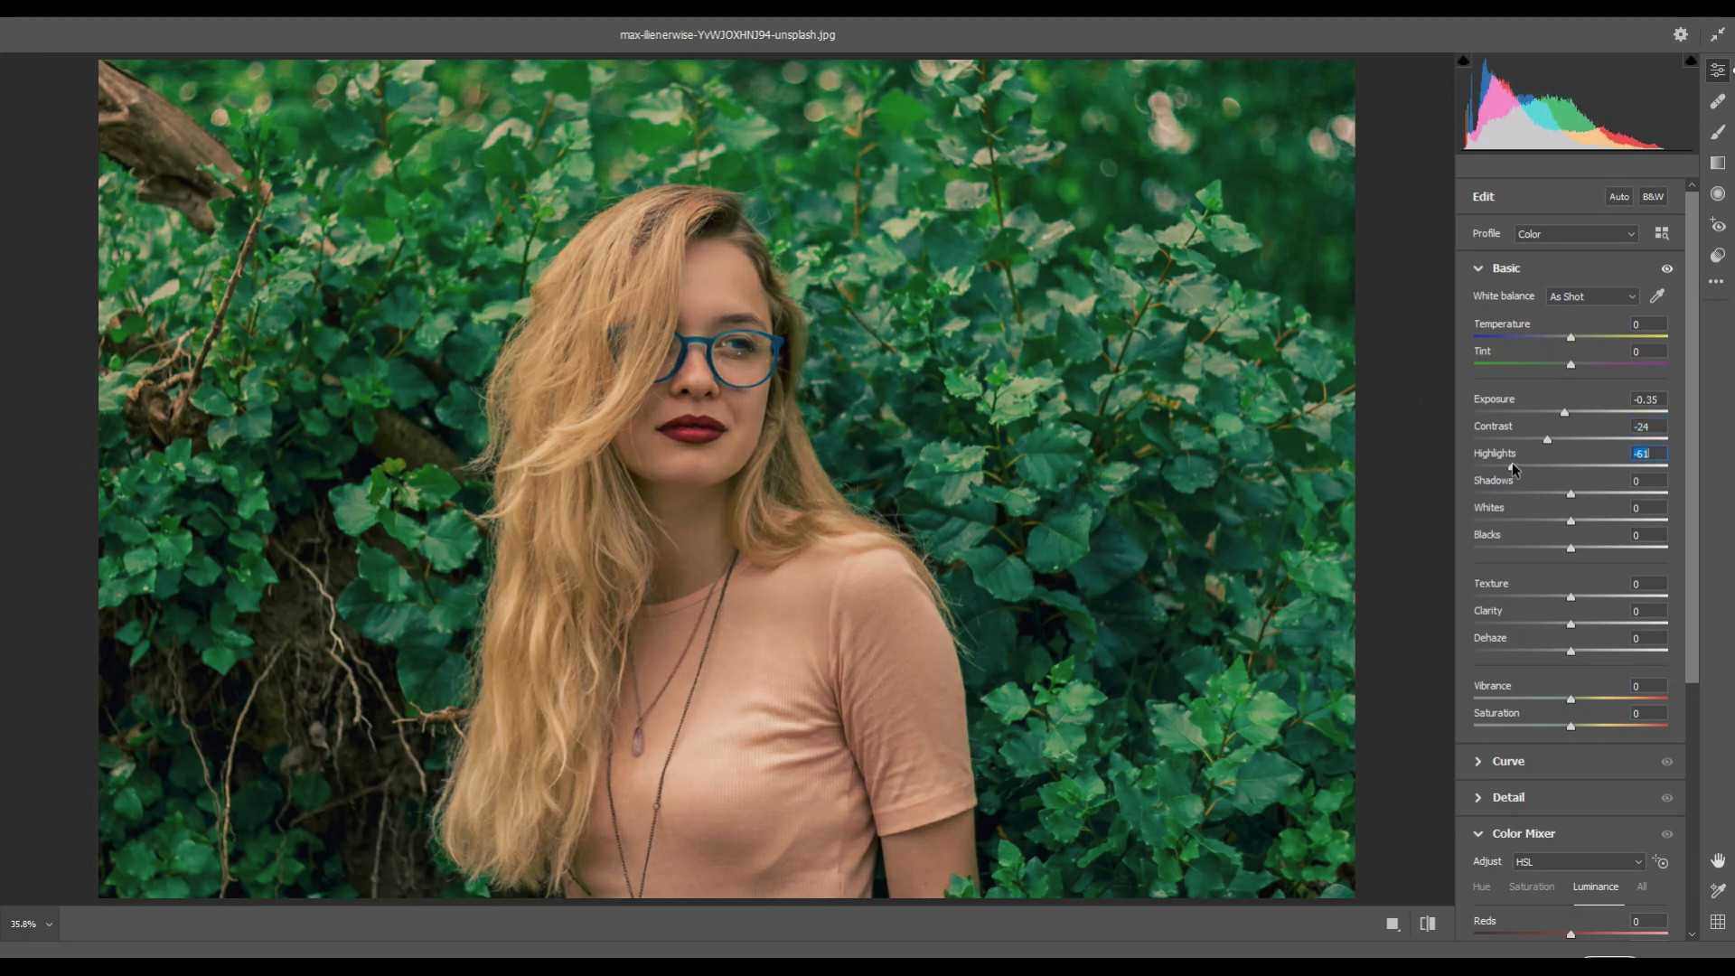
pyautogui.click(1512, 465)
pyautogui.moveTo(1587, 496); pyautogui.dragTo(1605, 493)
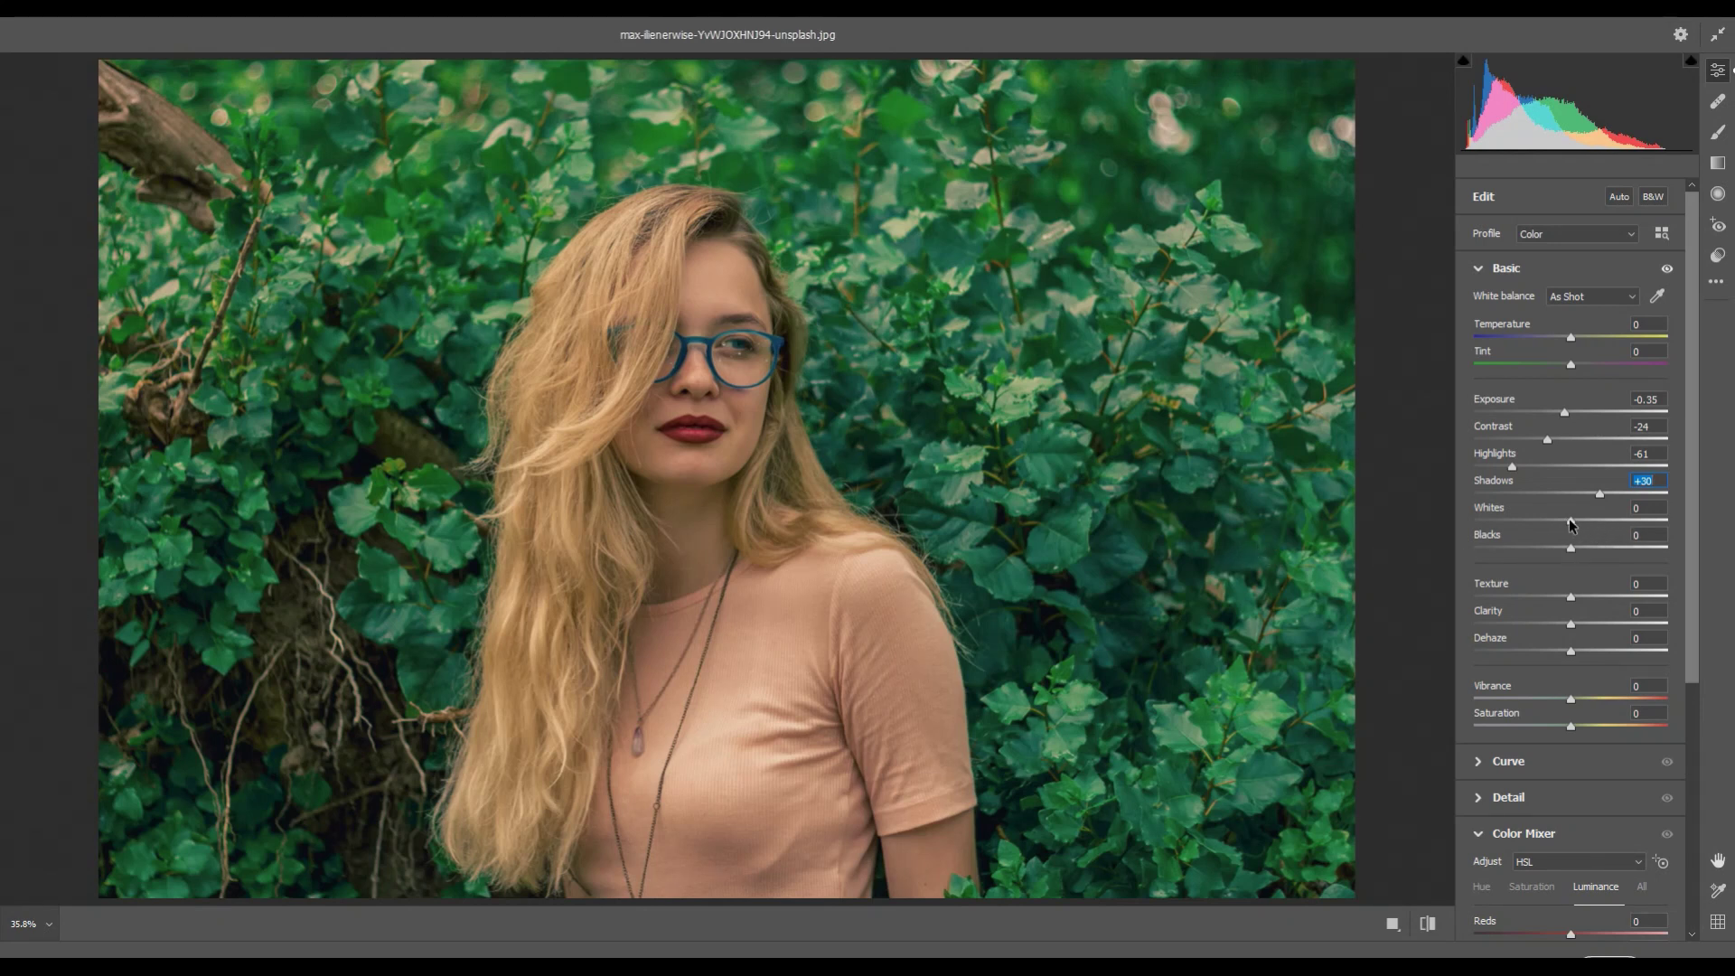
pyautogui.moveTo(1569, 521); pyautogui.dragTo(1593, 521)
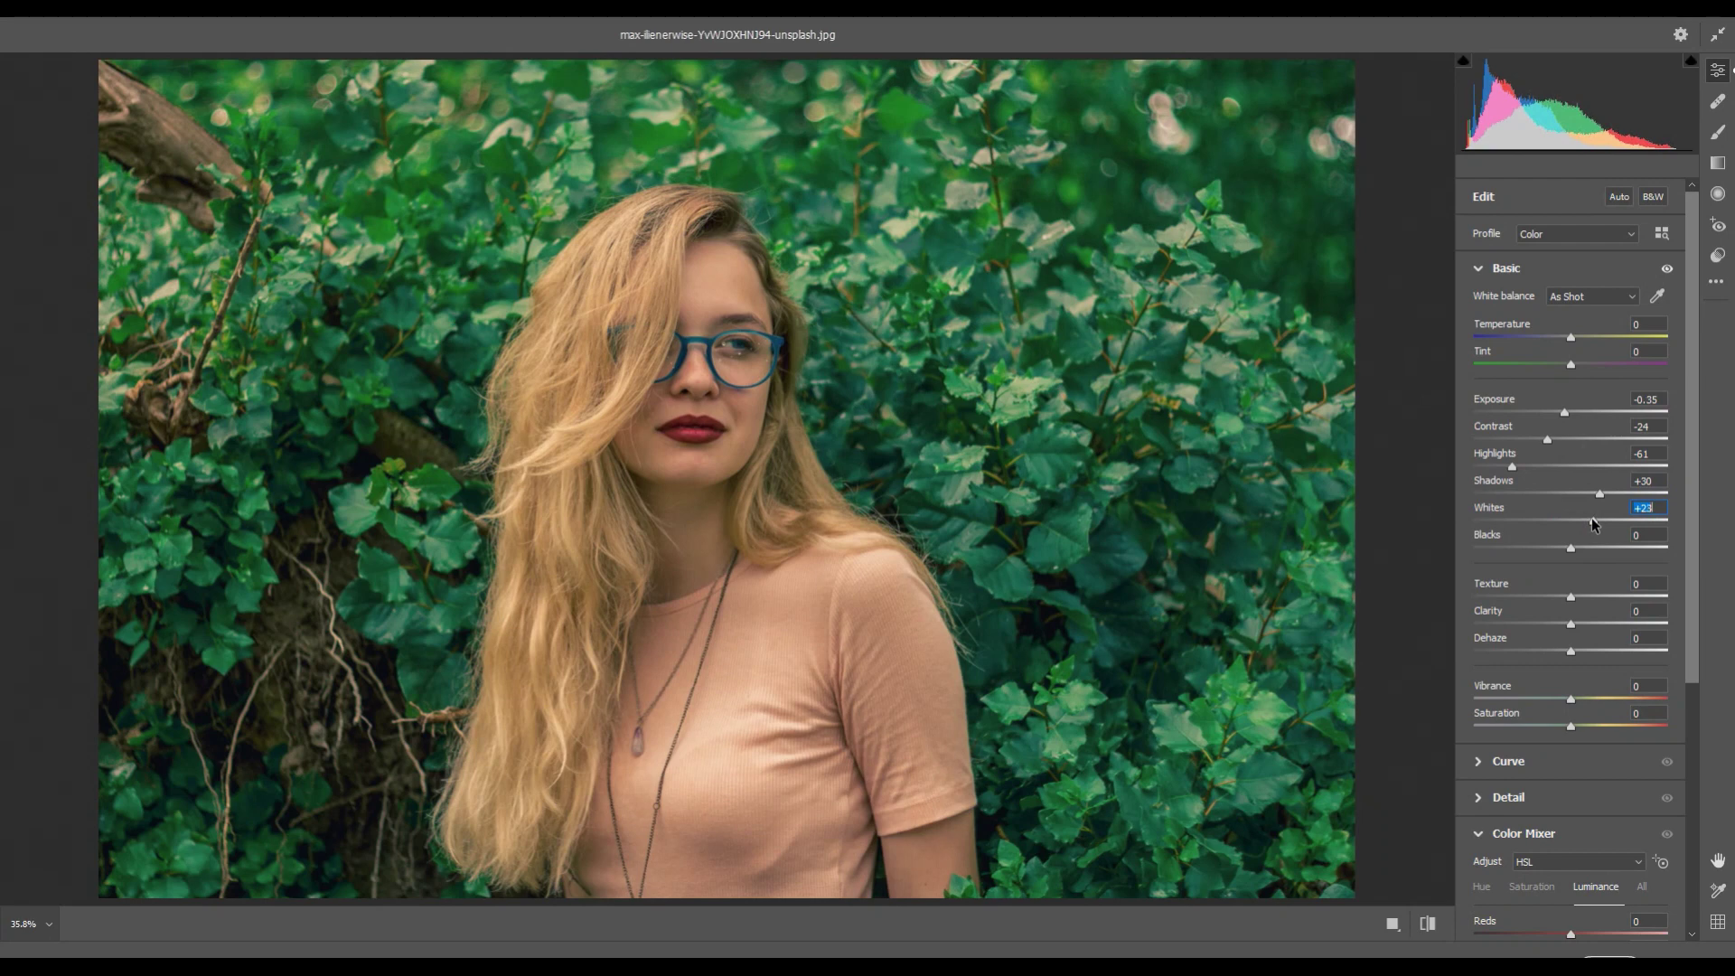
pyautogui.moveTo(1571, 547); pyautogui.dragTo(1527, 548)
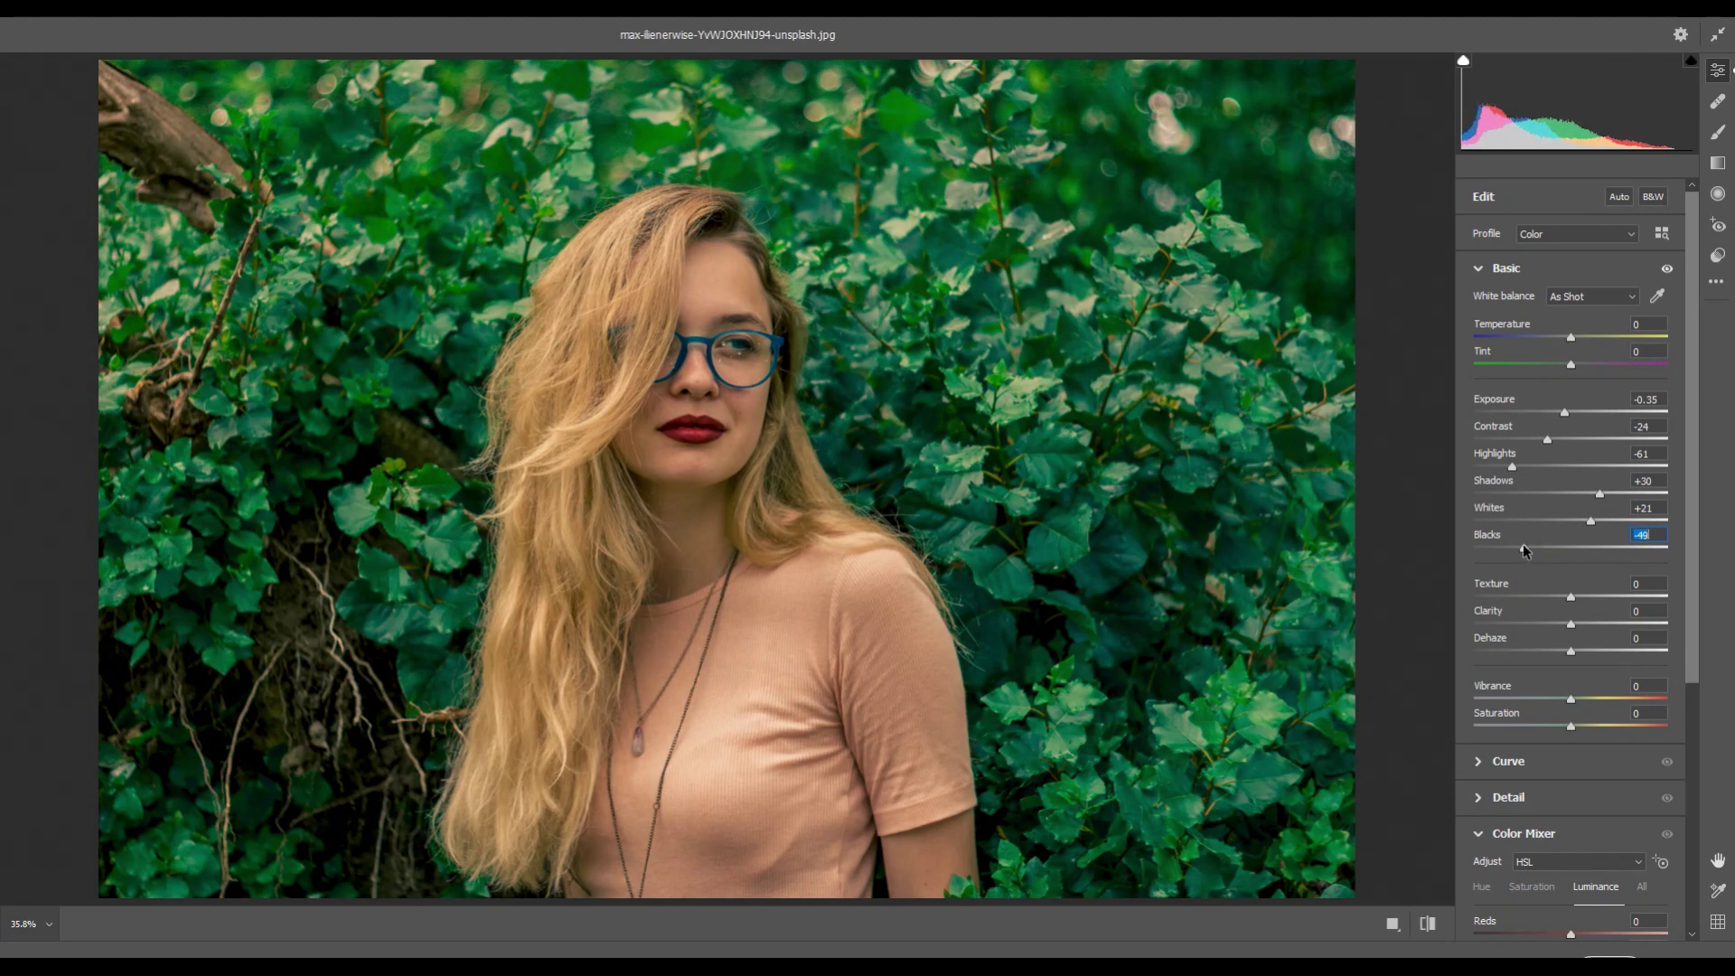
pyautogui.moveTo(1524, 546); pyautogui.dragTo(1524, 550)
# Cool temperature to -10, add texture +10, clarity +9 and dehaze +3, checking lip detail.
pyautogui.hotkey('alt', 'Tab')
pyautogui.moveTo(1571, 338); pyautogui.dragTo(1561, 340)
pyautogui.moveTo(1571, 598); pyautogui.dragTo(1582, 621)
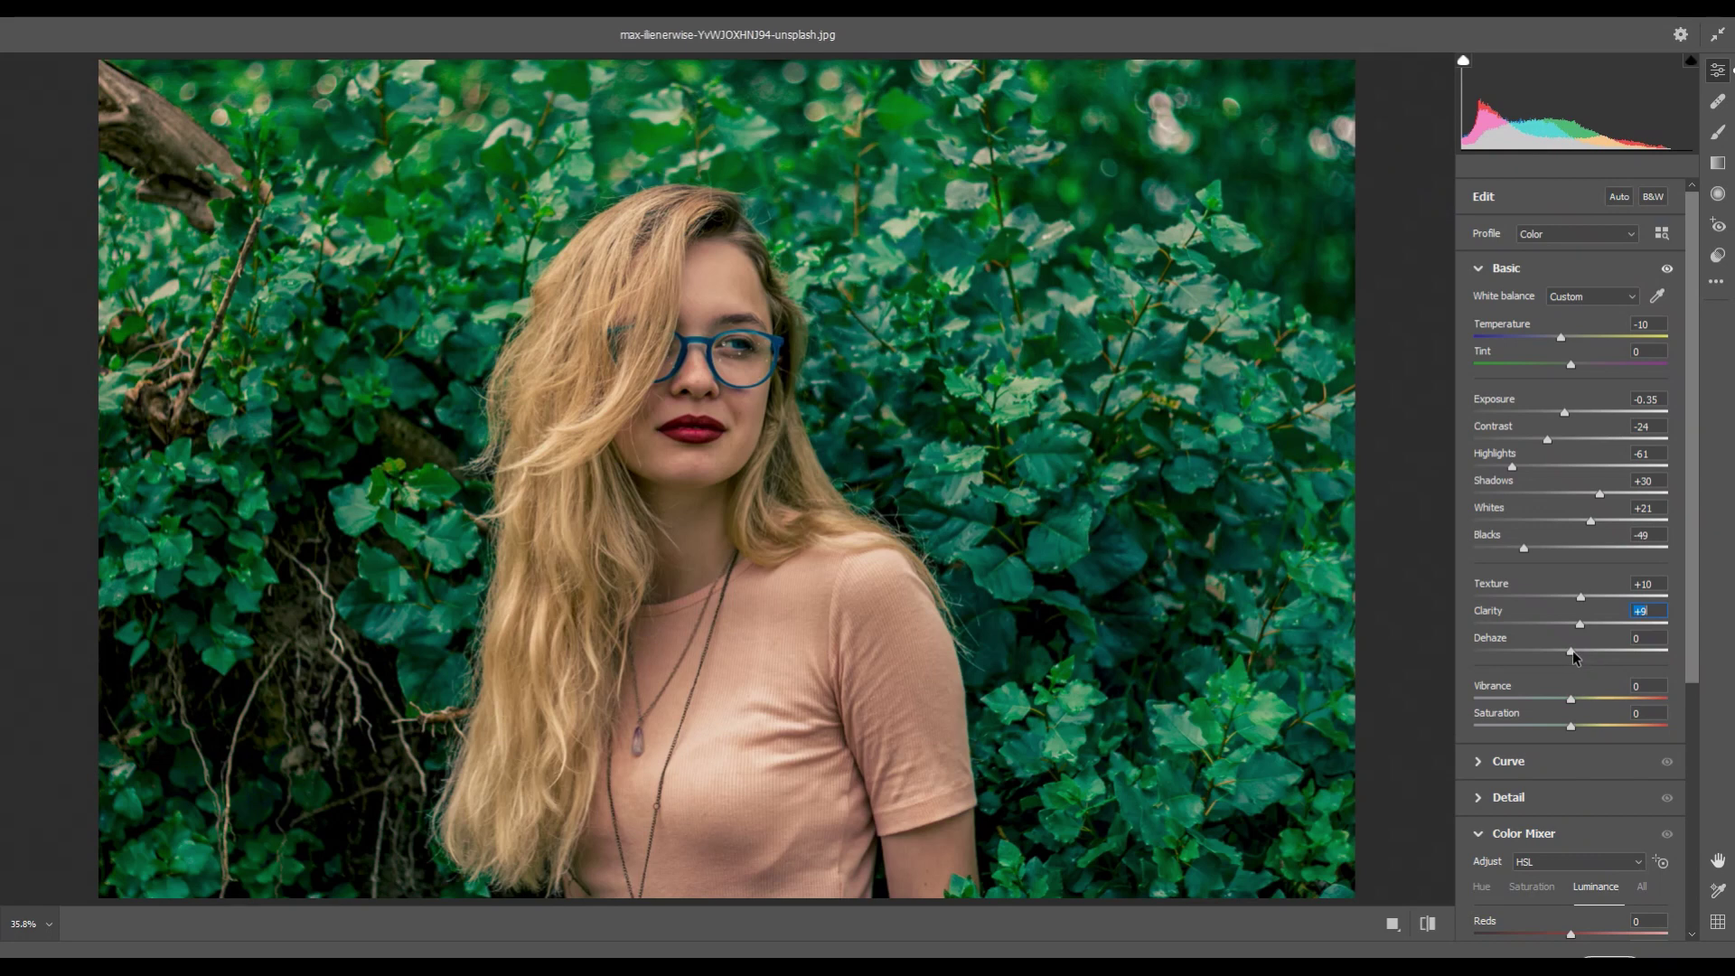
pyautogui.moveTo(1572, 651); pyautogui.dragTo(1577, 650)
pyautogui.click(681, 432)
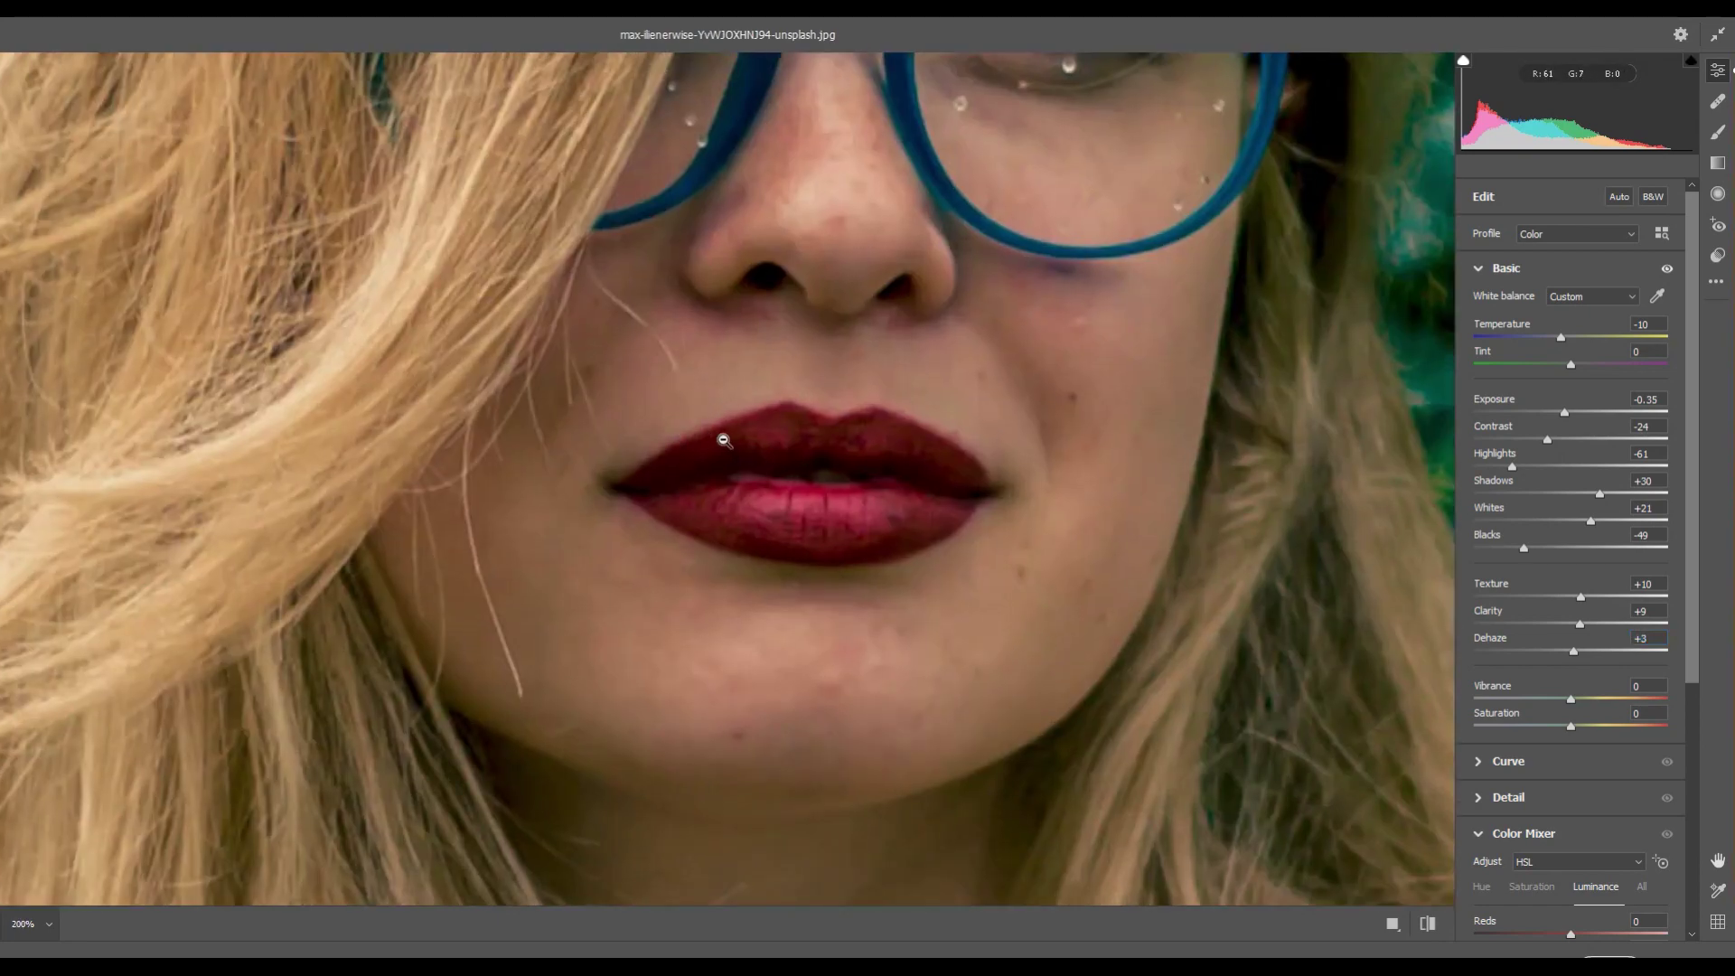
pyautogui.click(723, 441)
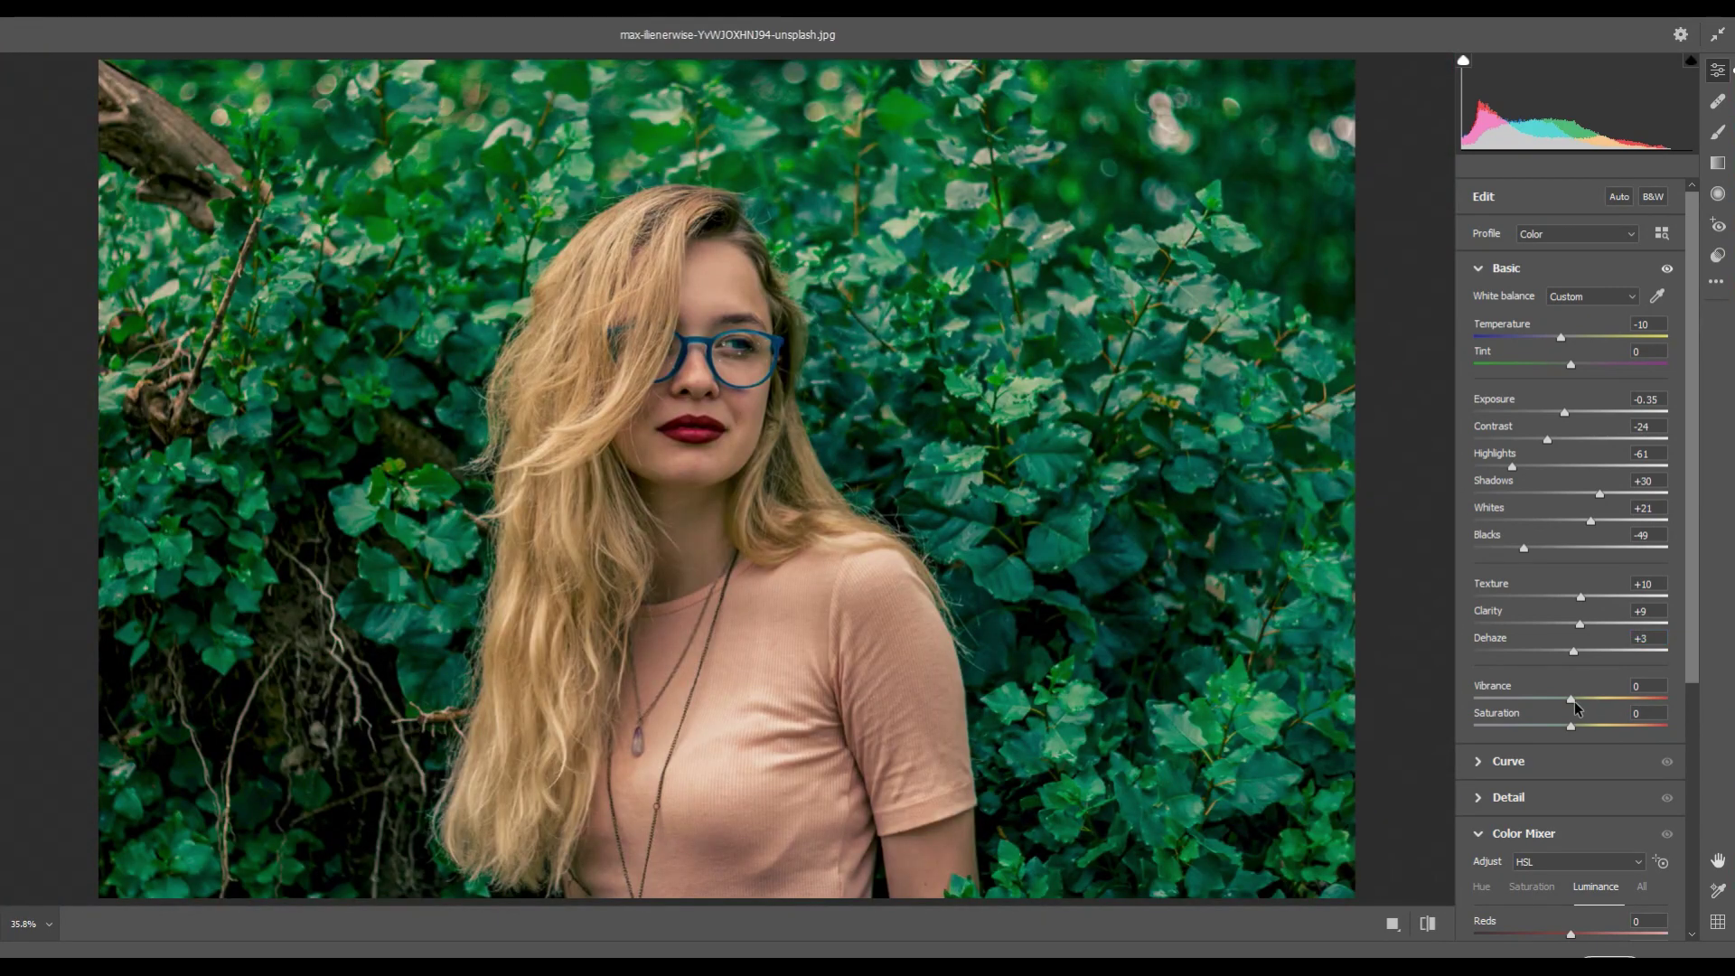
# Lower vibrance to -20 and saturation to -9.
pyautogui.moveTo(1572, 702); pyautogui.dragTo(1550, 700)
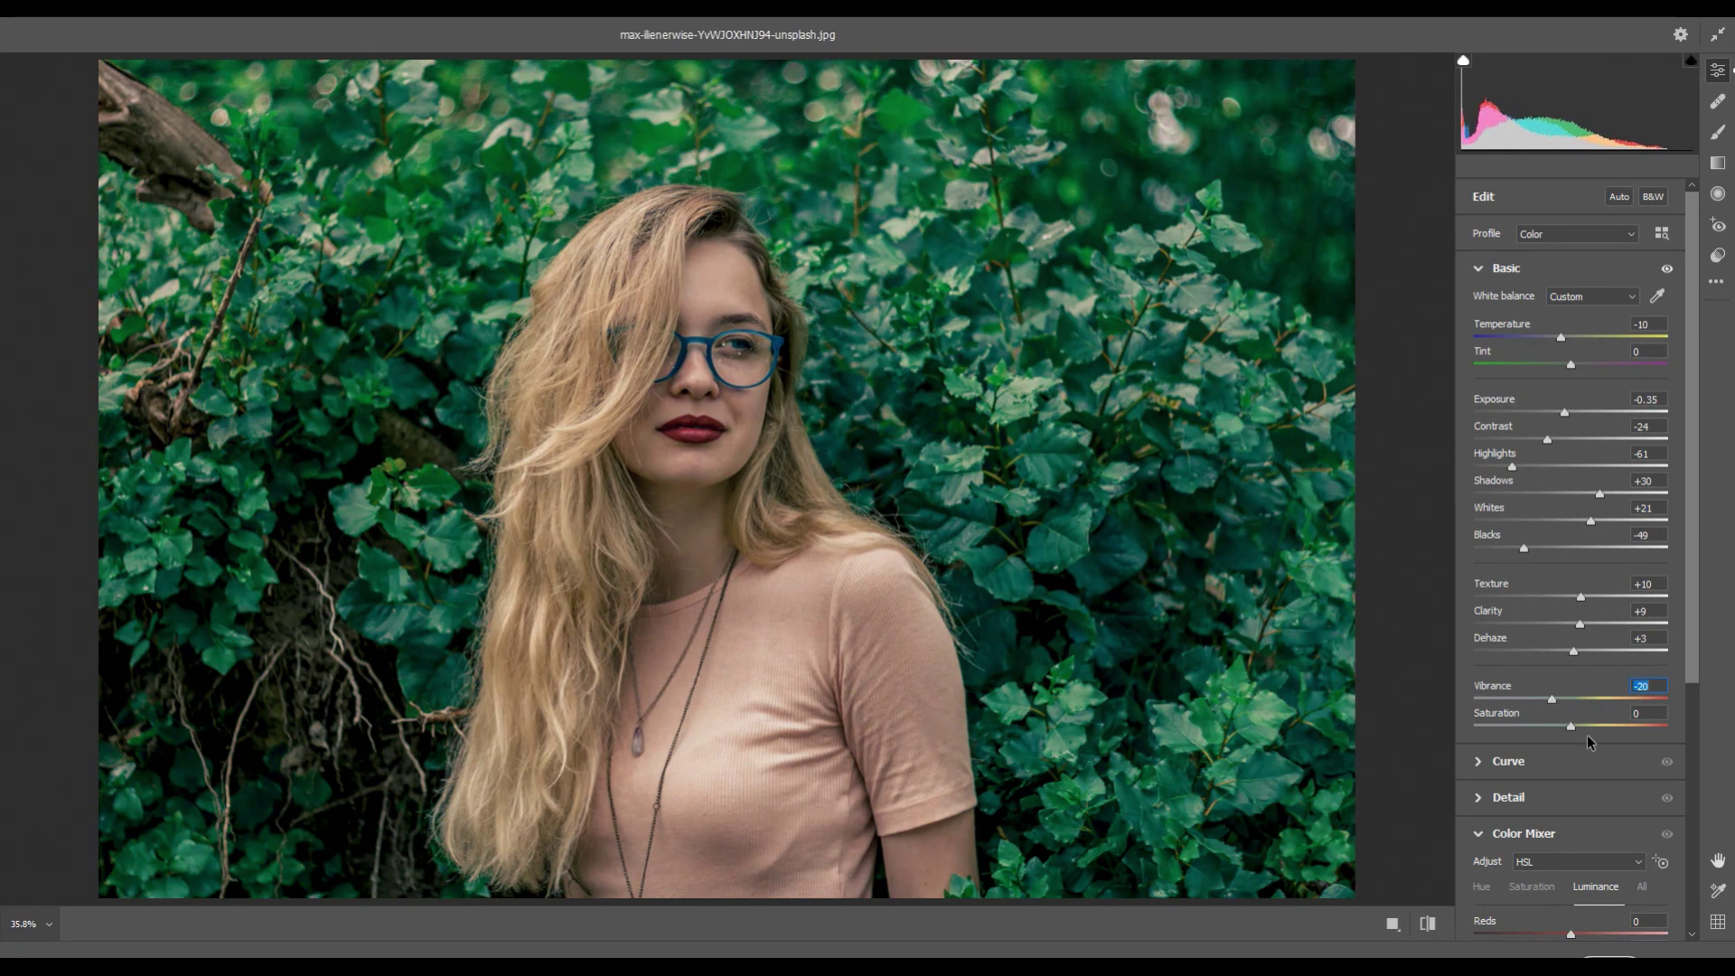
pyautogui.moveTo(1573, 733); pyautogui.dragTo(1569, 730)
pyautogui.moveTo(1564, 723); pyautogui.dragTo(1562, 721)
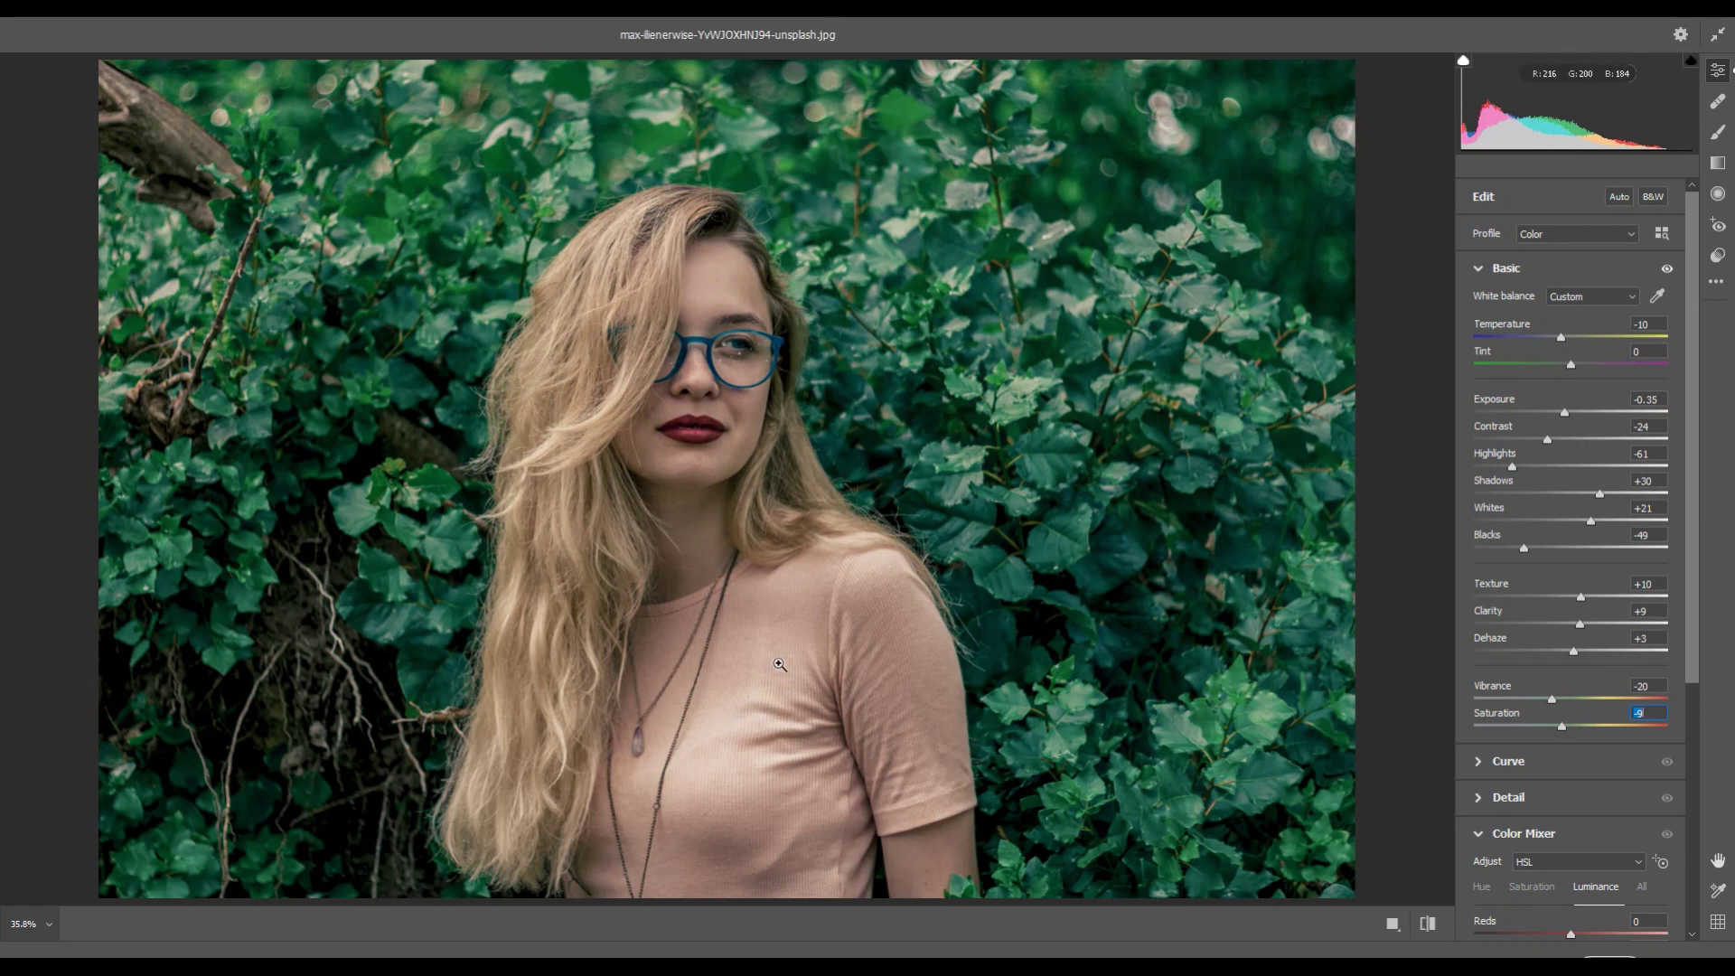
# Toggle before/after to compare the graded portrait with the original.
pyautogui.click(1427, 924)
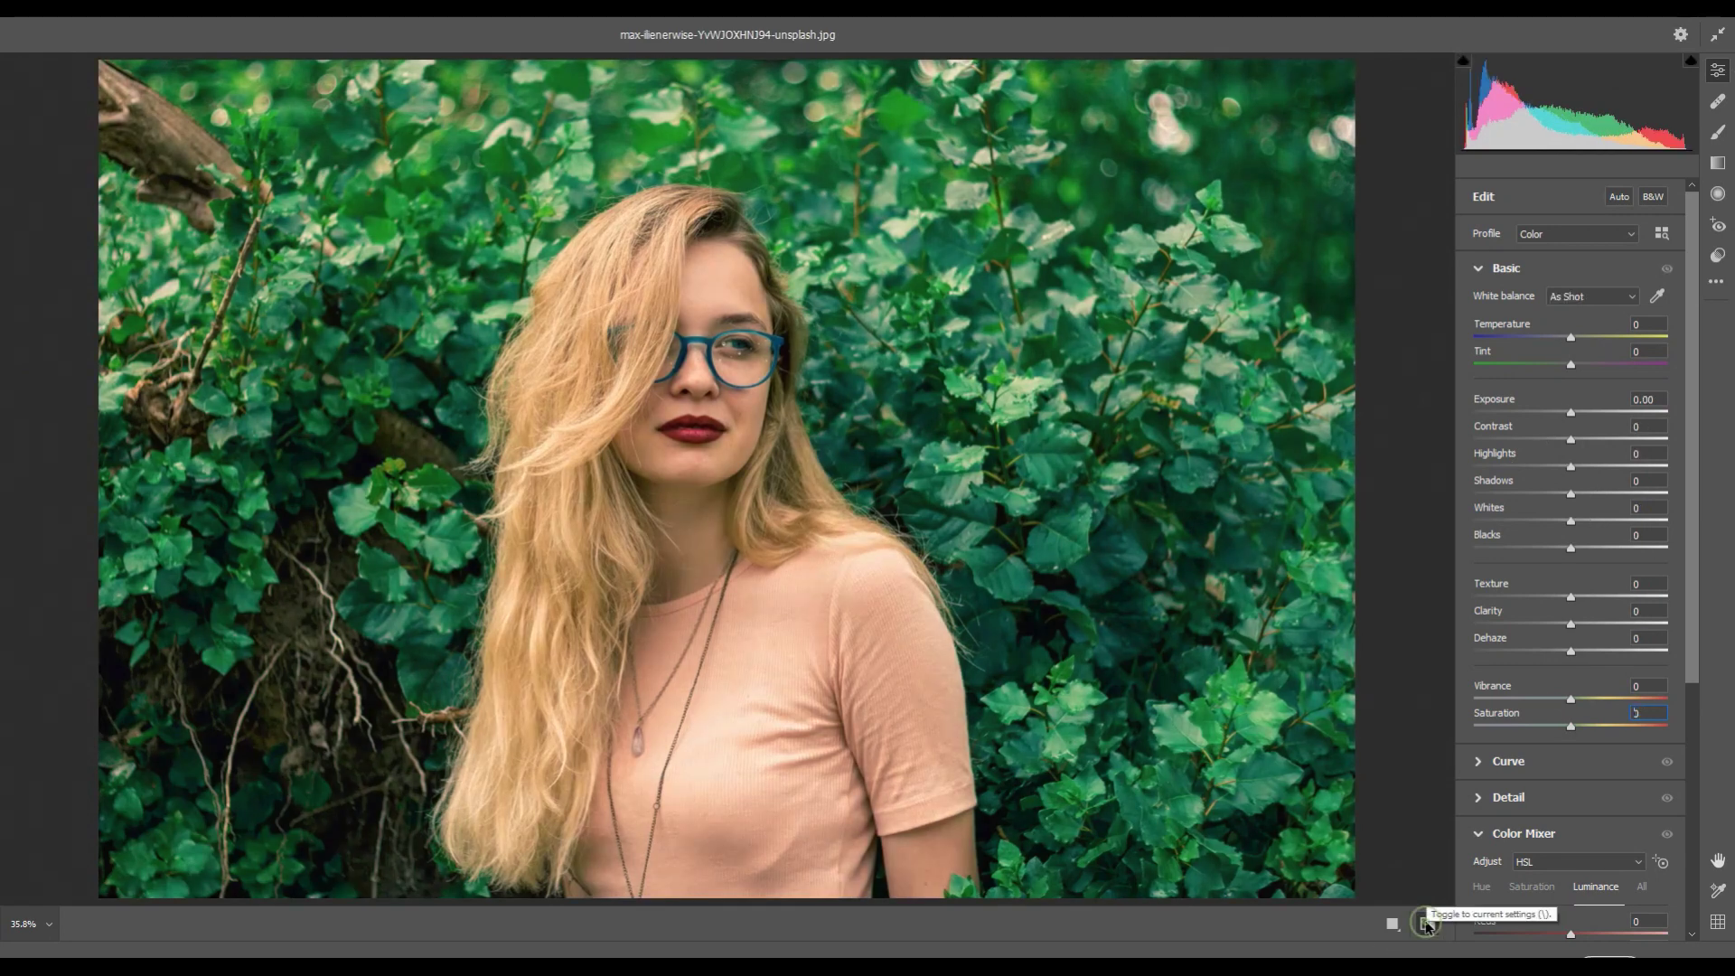
pyautogui.click(1427, 924)
pyautogui.click(1428, 924)
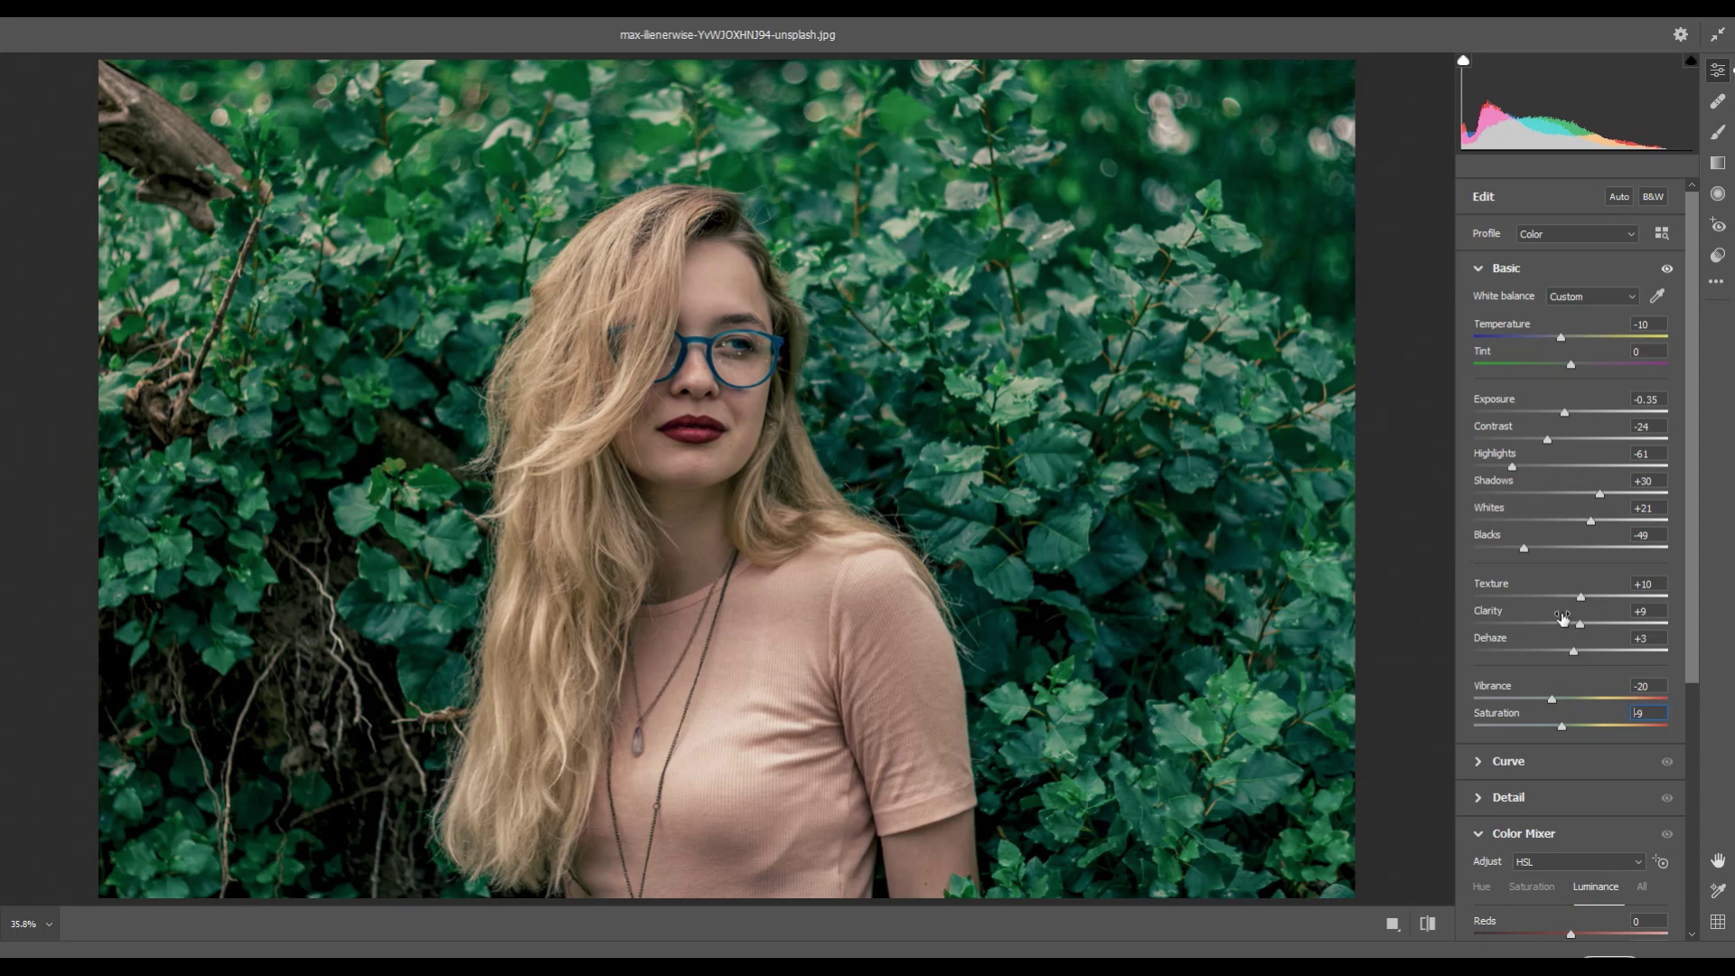
# Collapse the Basic and Color Mixer adjustment sections.
pyautogui.scroll(-1, 1583, 714)
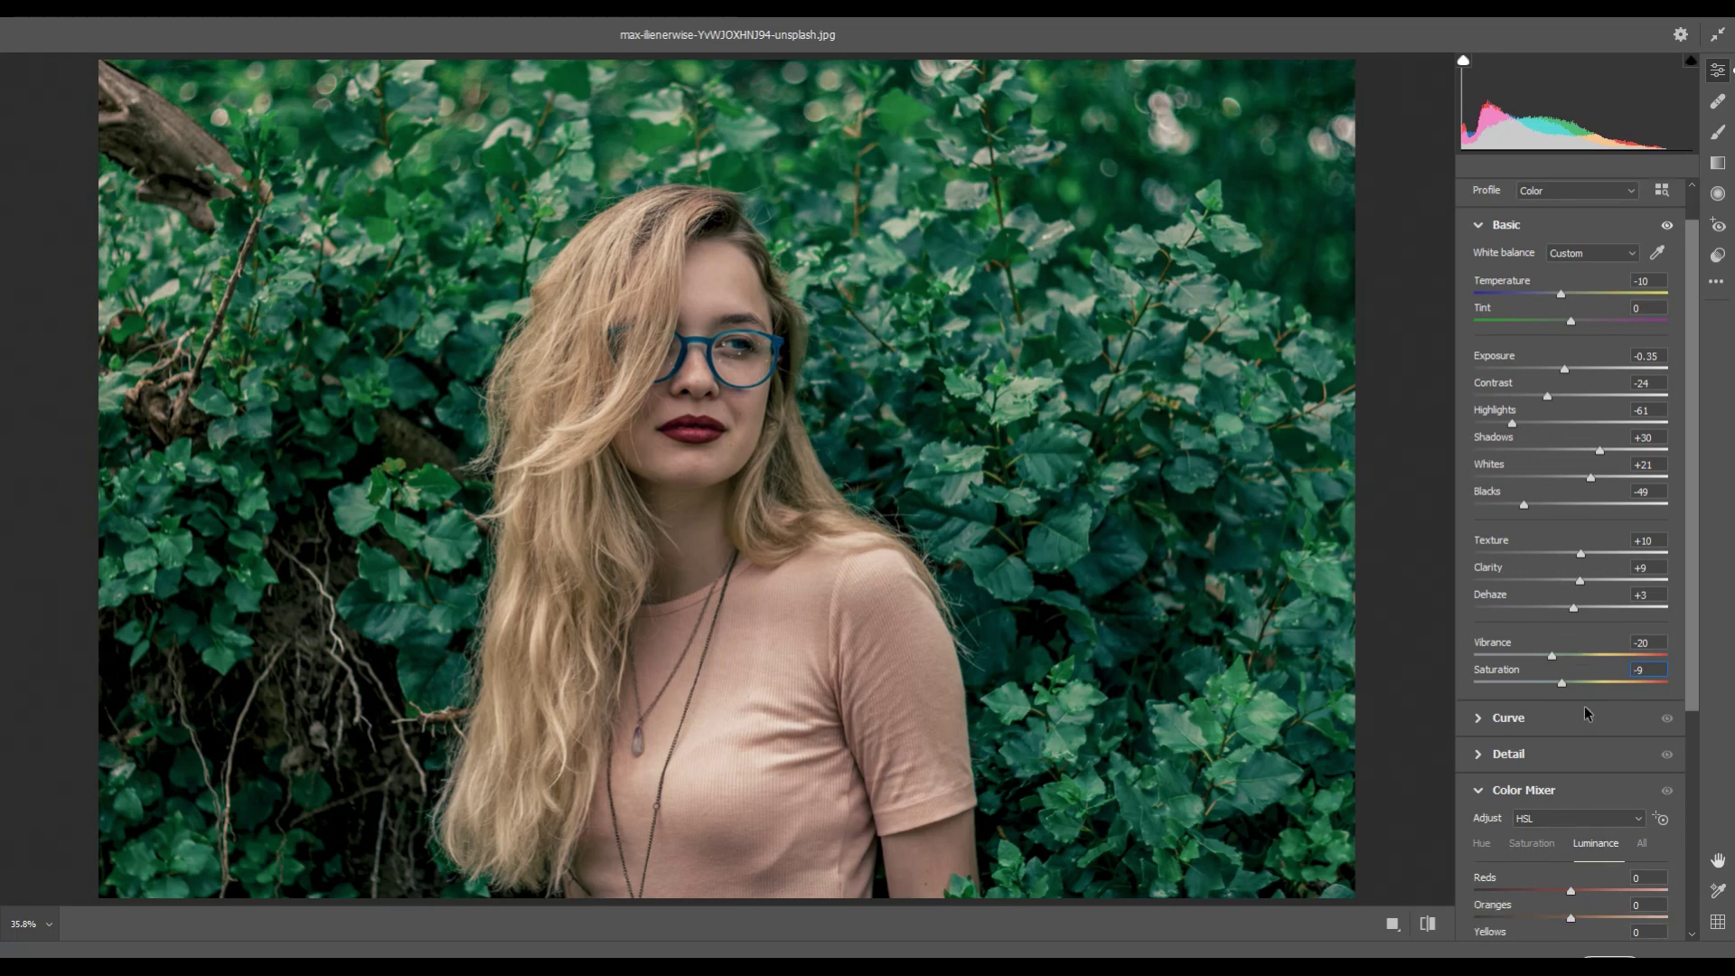
pyautogui.scroll(1, 1585, 712)
pyautogui.click(1479, 276)
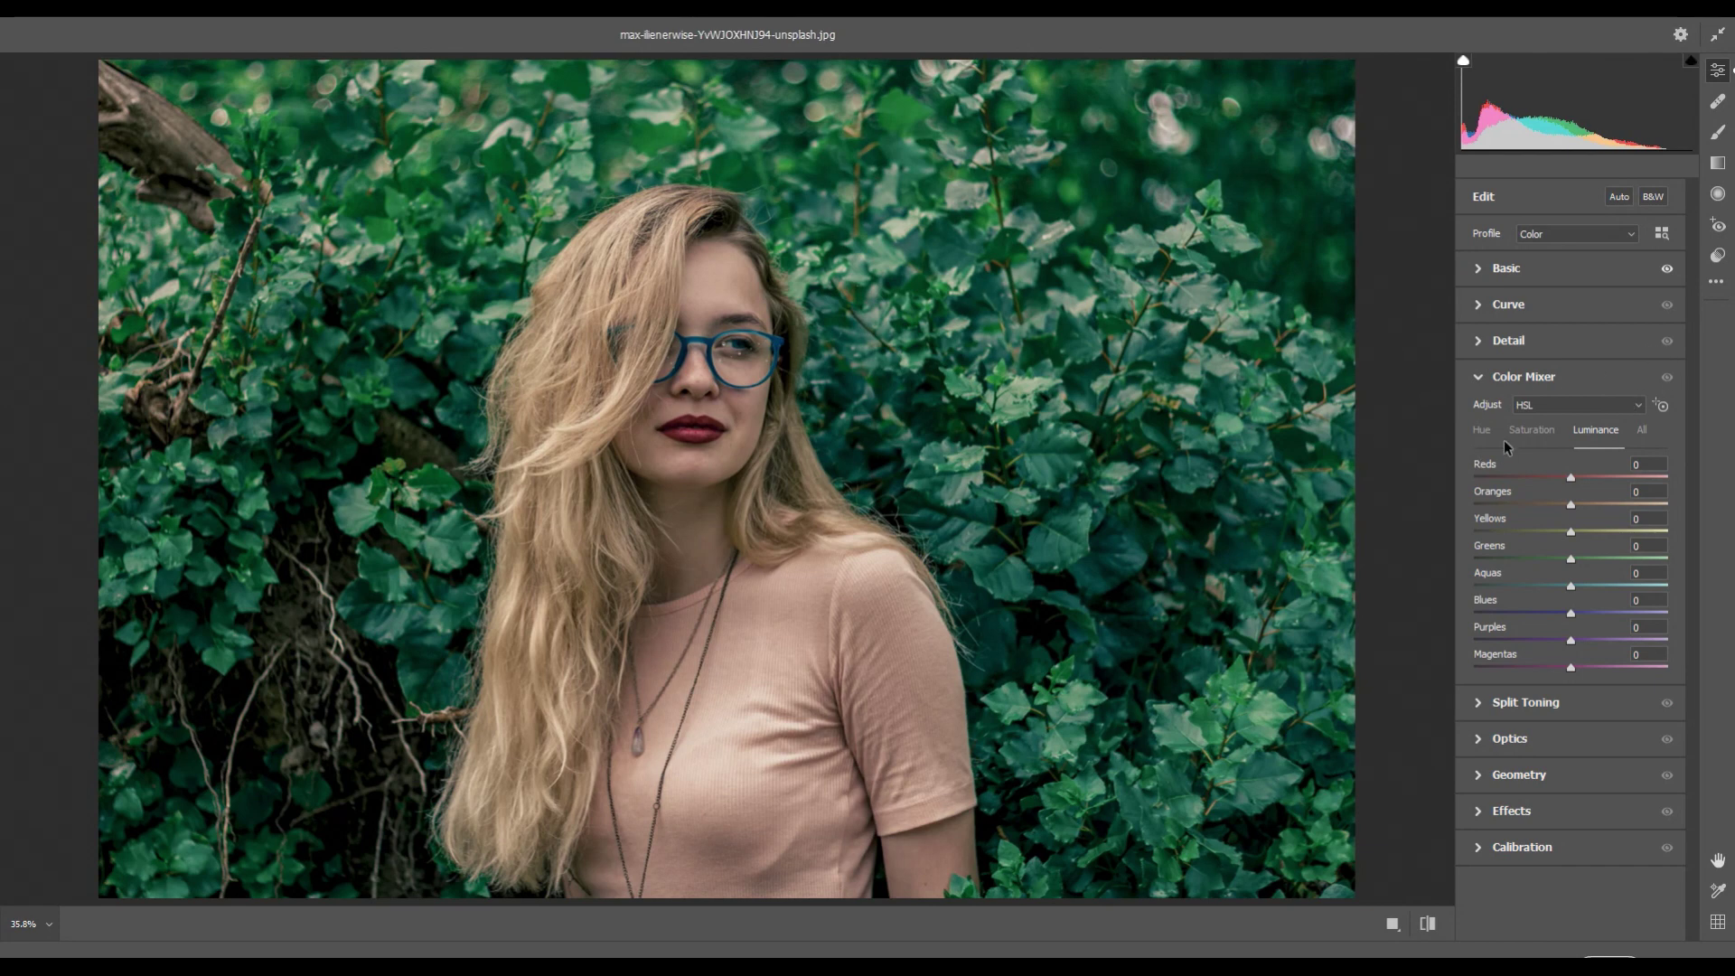
pyautogui.click(1480, 379)
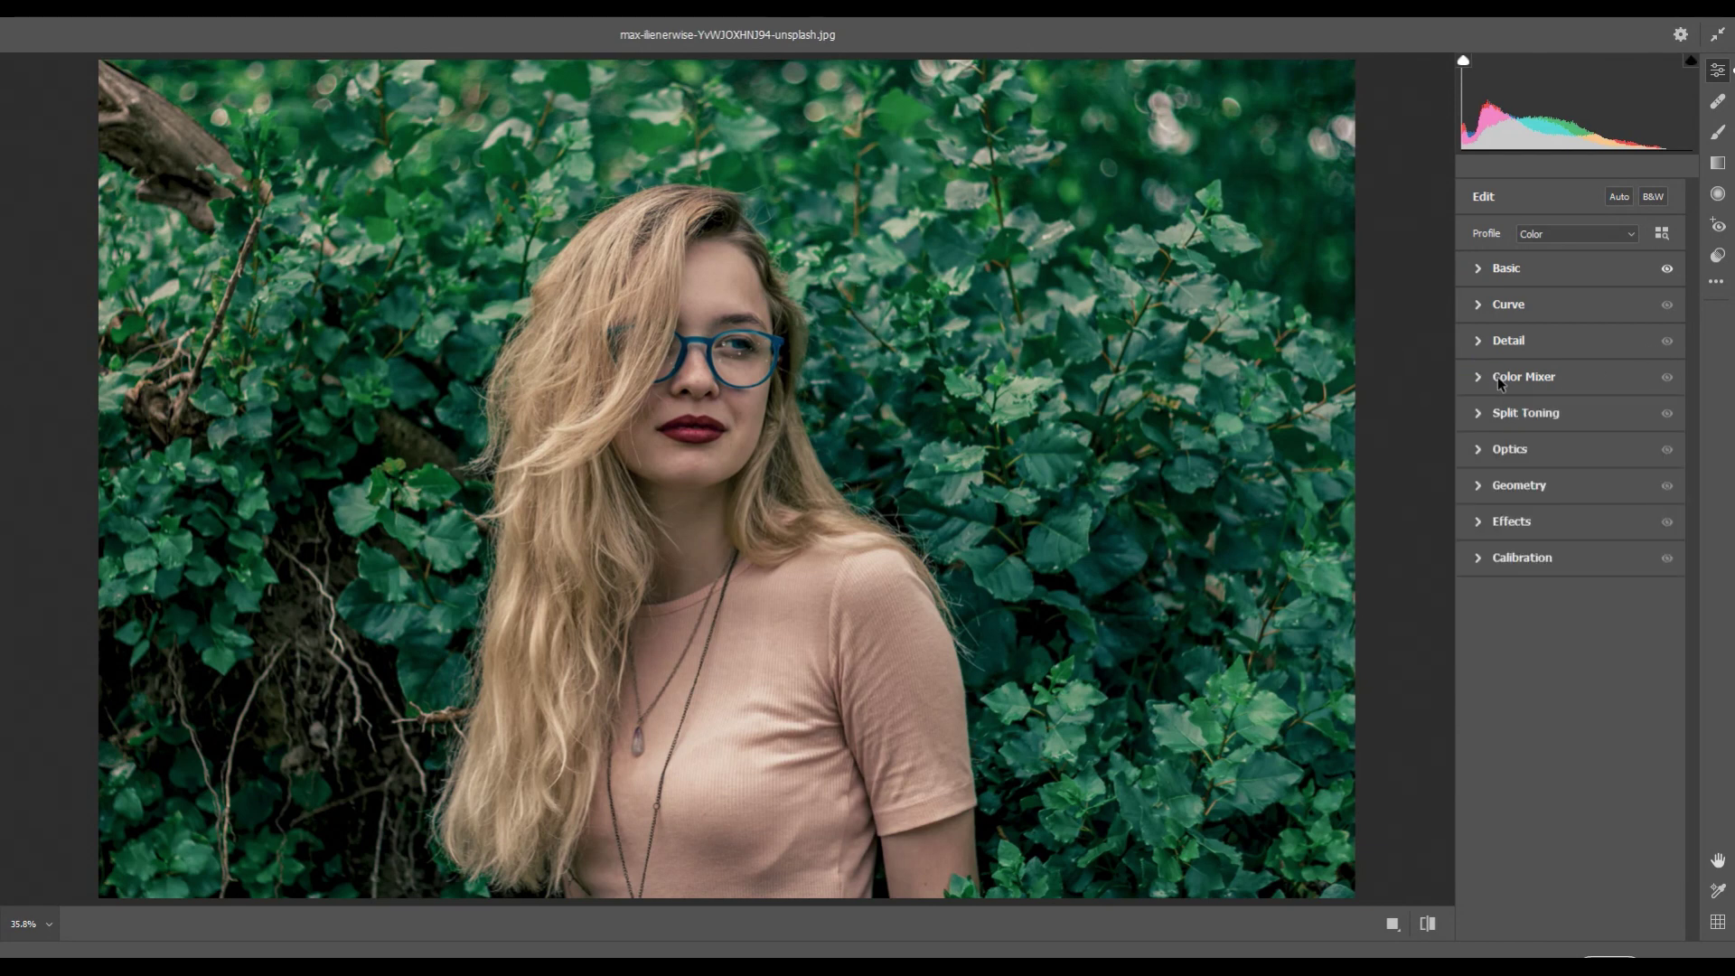
# In the Curve panel, add upper, middle and lower points and pull the shadow point down.
pyautogui.click(1479, 307)
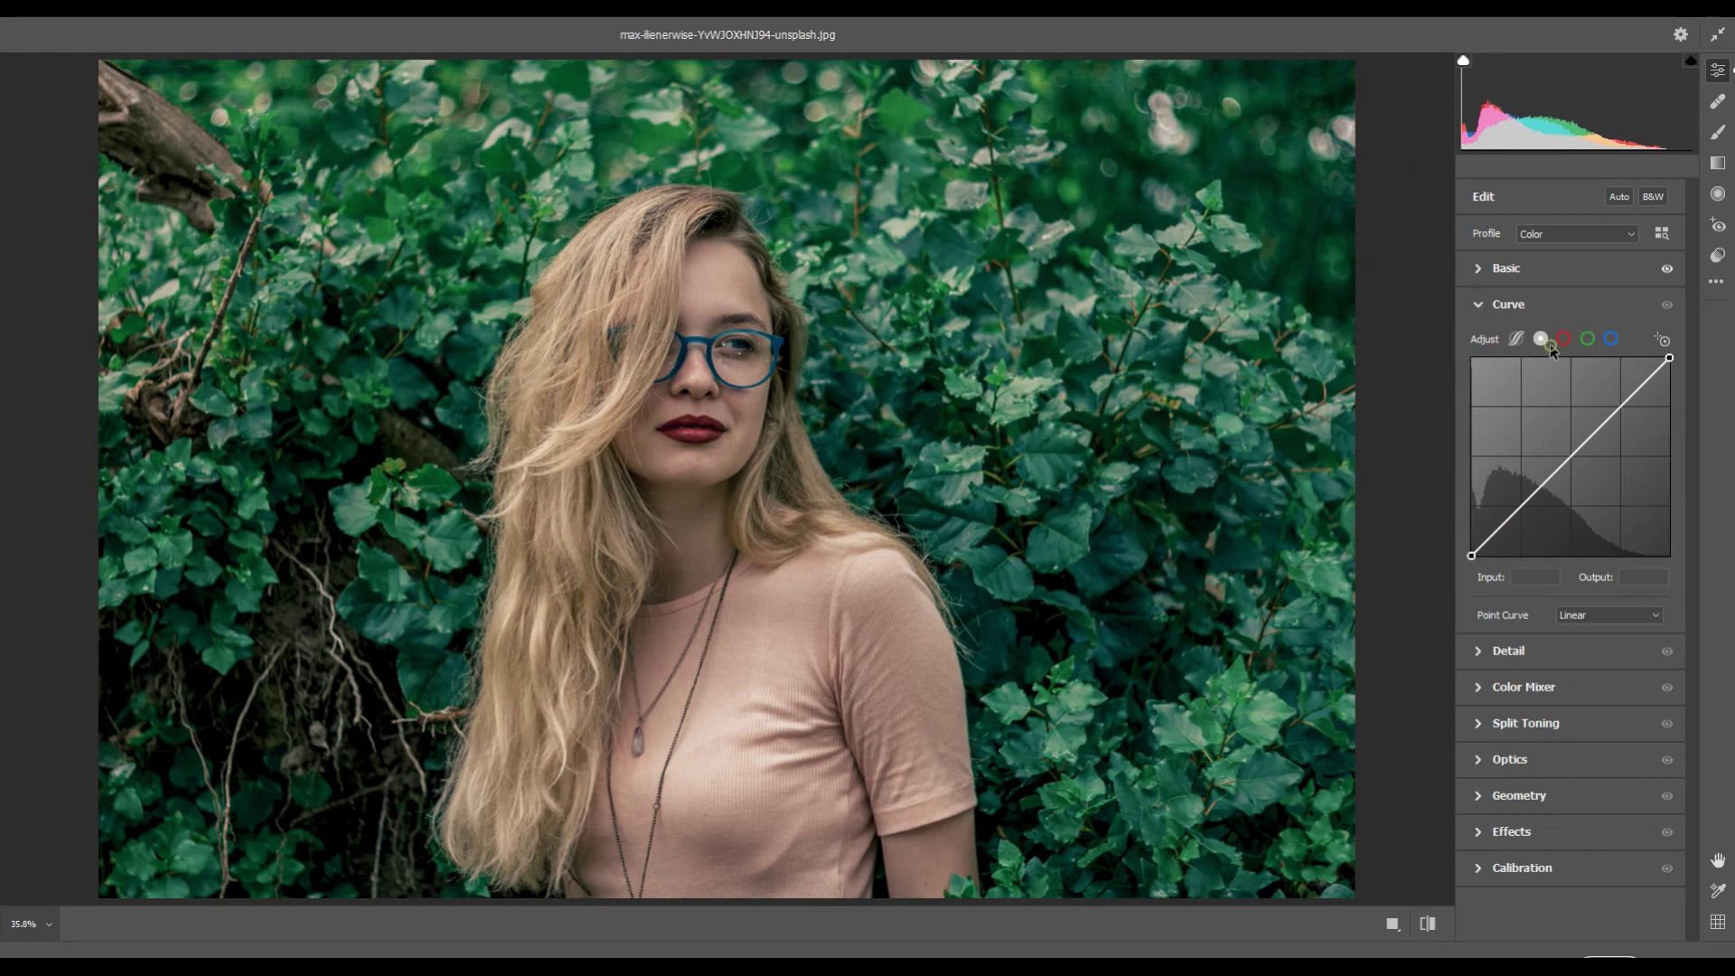
pyautogui.click(1572, 457)
pyautogui.moveTo(1572, 457); pyautogui.dragTo(1569, 458)
pyautogui.click(1619, 409)
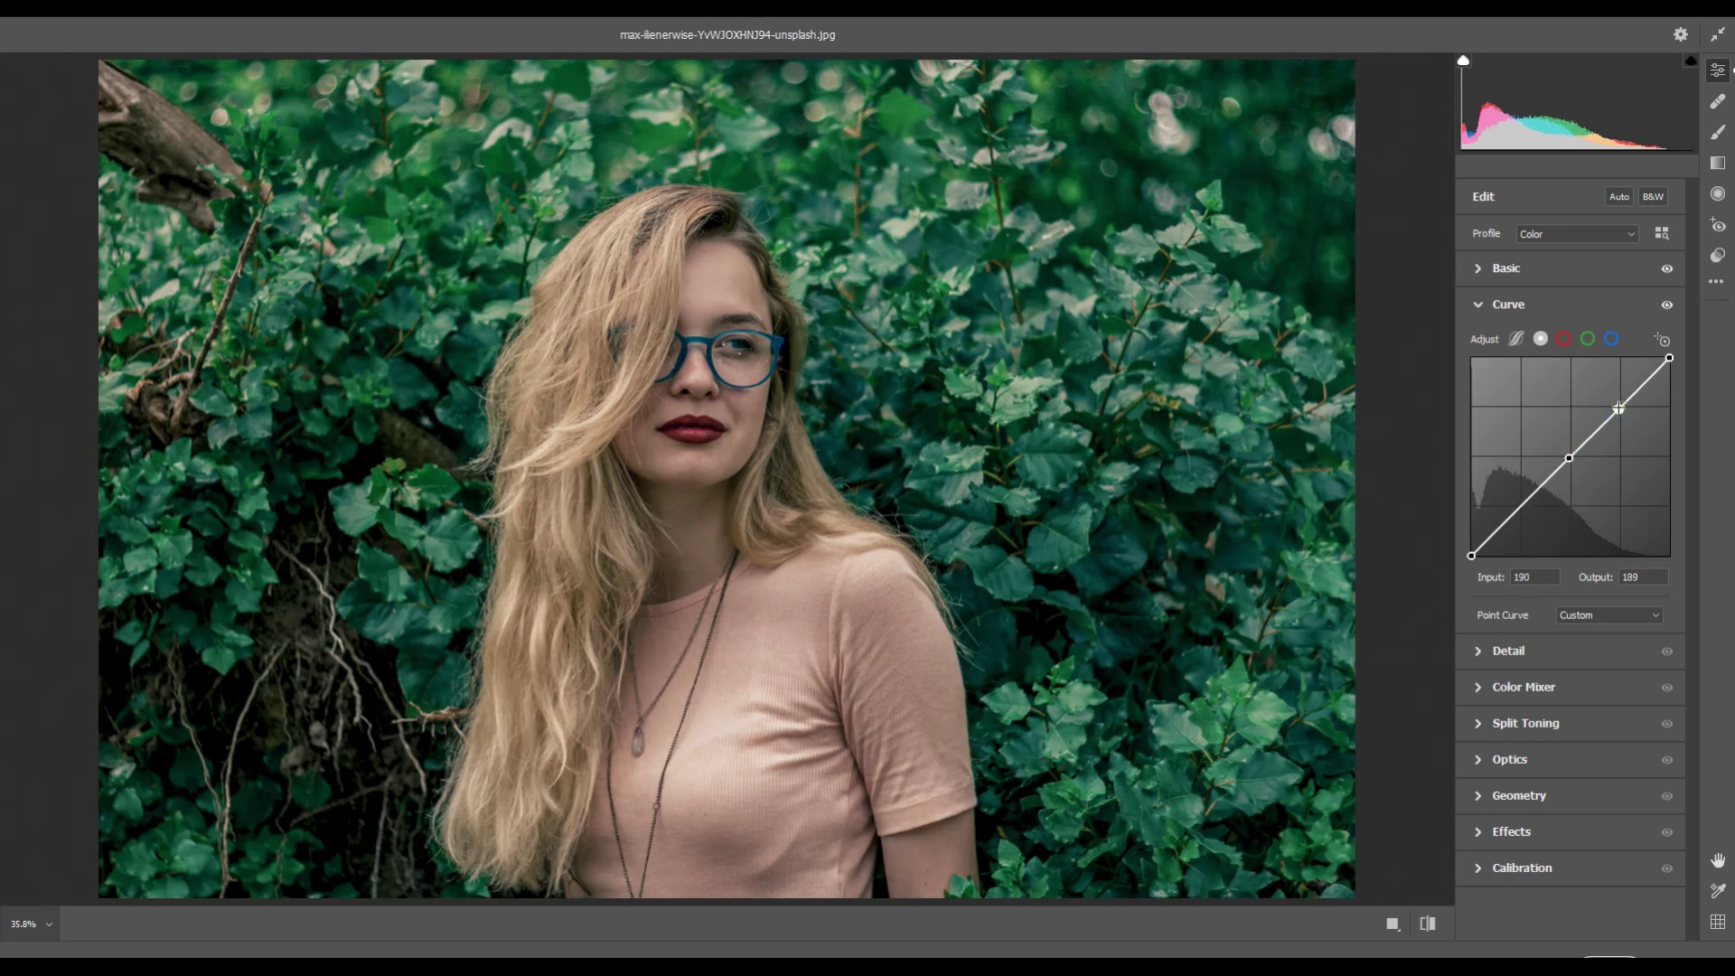
pyautogui.click(1522, 508)
pyautogui.moveTo(1619, 409); pyautogui.dragTo(1614, 404)
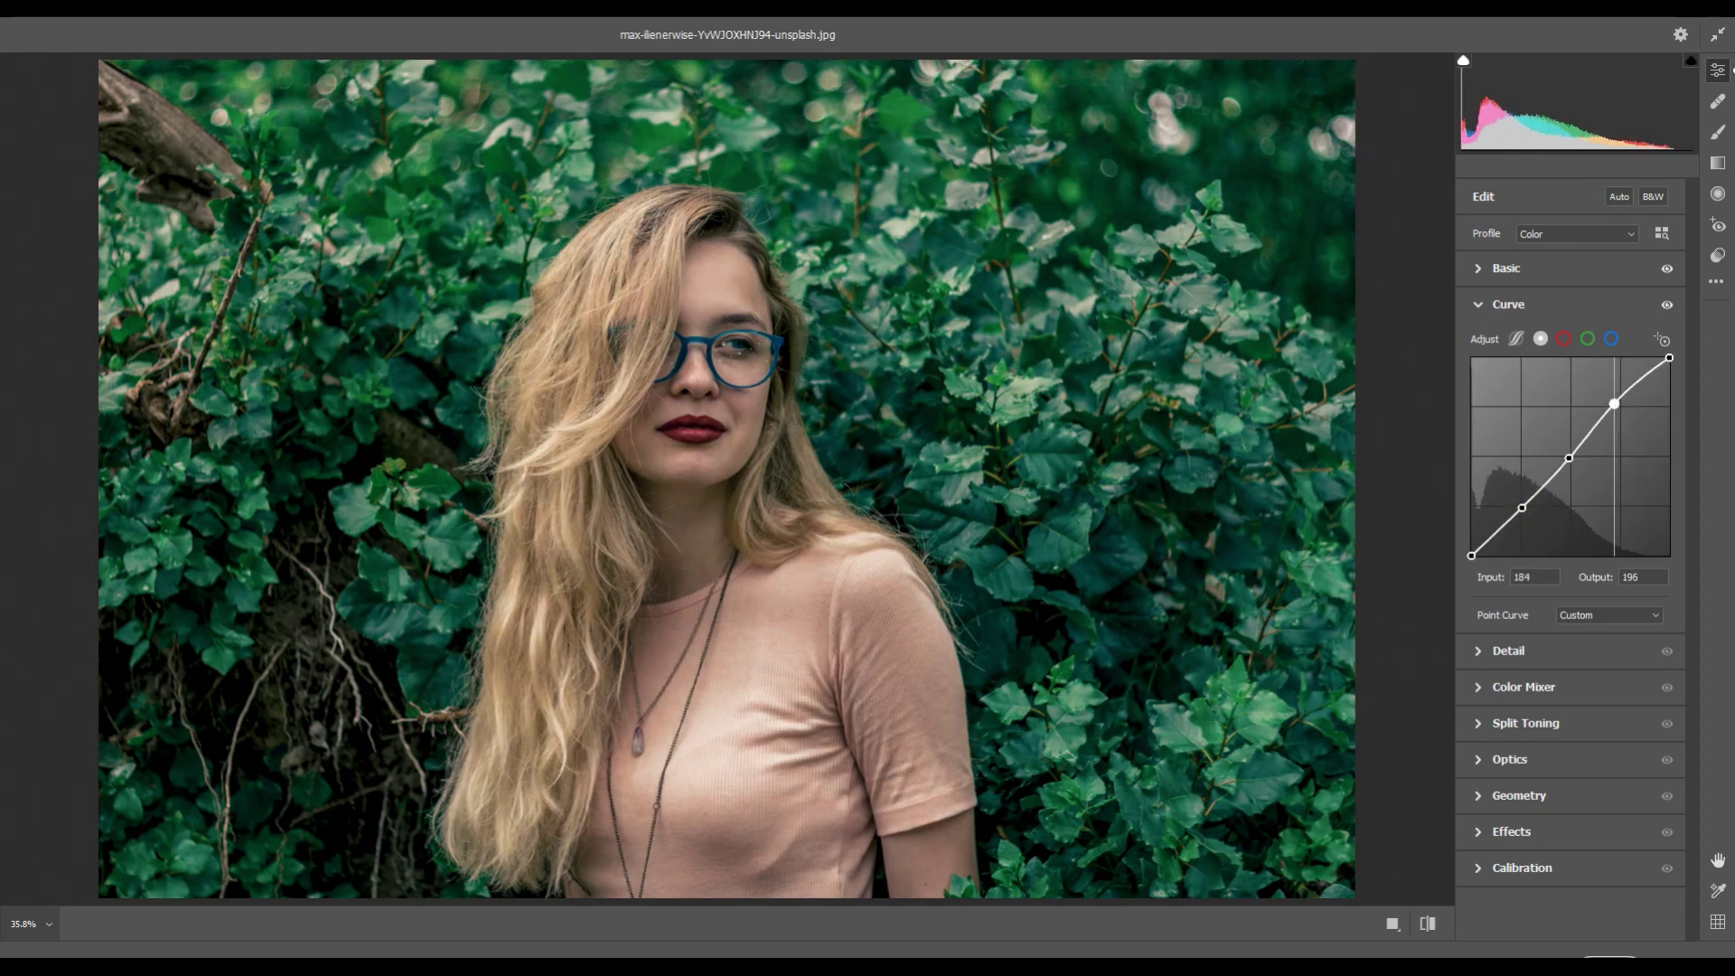
pyautogui.moveTo(1570, 459); pyautogui.dragTo(1564, 457)
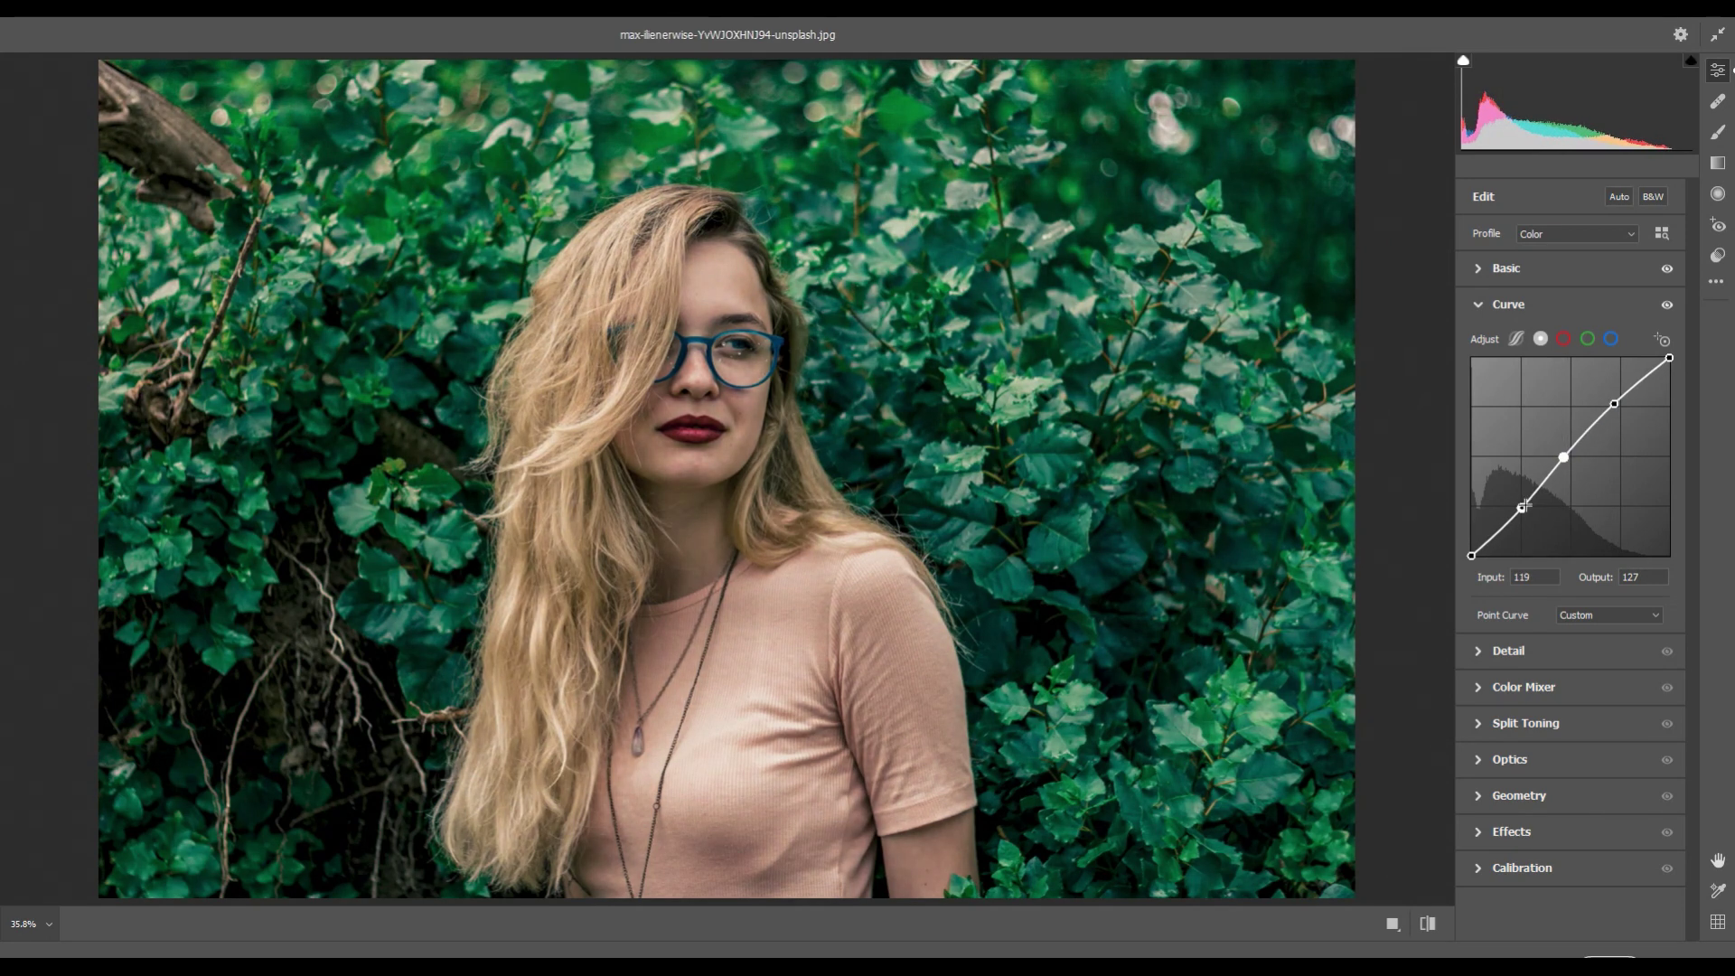
pyautogui.moveTo(1524, 509); pyautogui.dragTo(1472, 546)
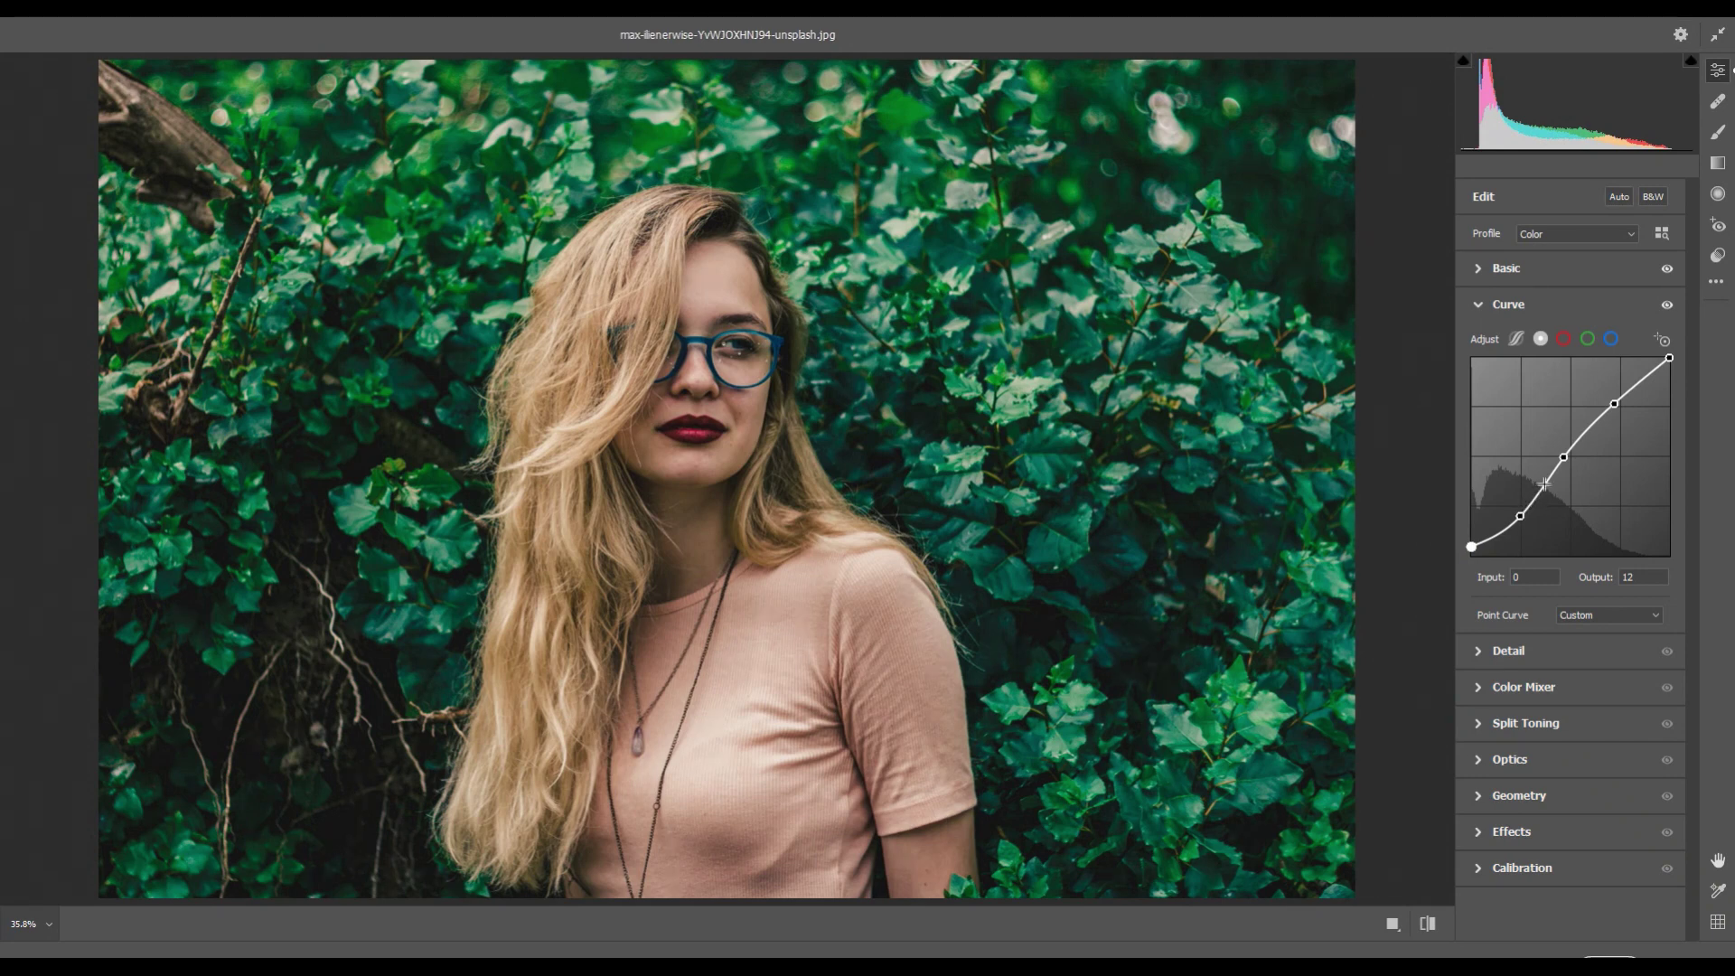
# Refine the S-curve: delete the extra point, darken shadows, whites to 238, midtones 119→137.
pyautogui.moveTo(1545, 484); pyautogui.dragTo(1545, 487)
pyautogui.click(1564, 459)
pyautogui.moveTo(1563, 458); pyautogui.dragTo(1562, 463)
pyautogui.press('Delete')
pyautogui.click(1521, 518)
pyautogui.moveTo(1521, 515); pyautogui.dragTo(1471, 542)
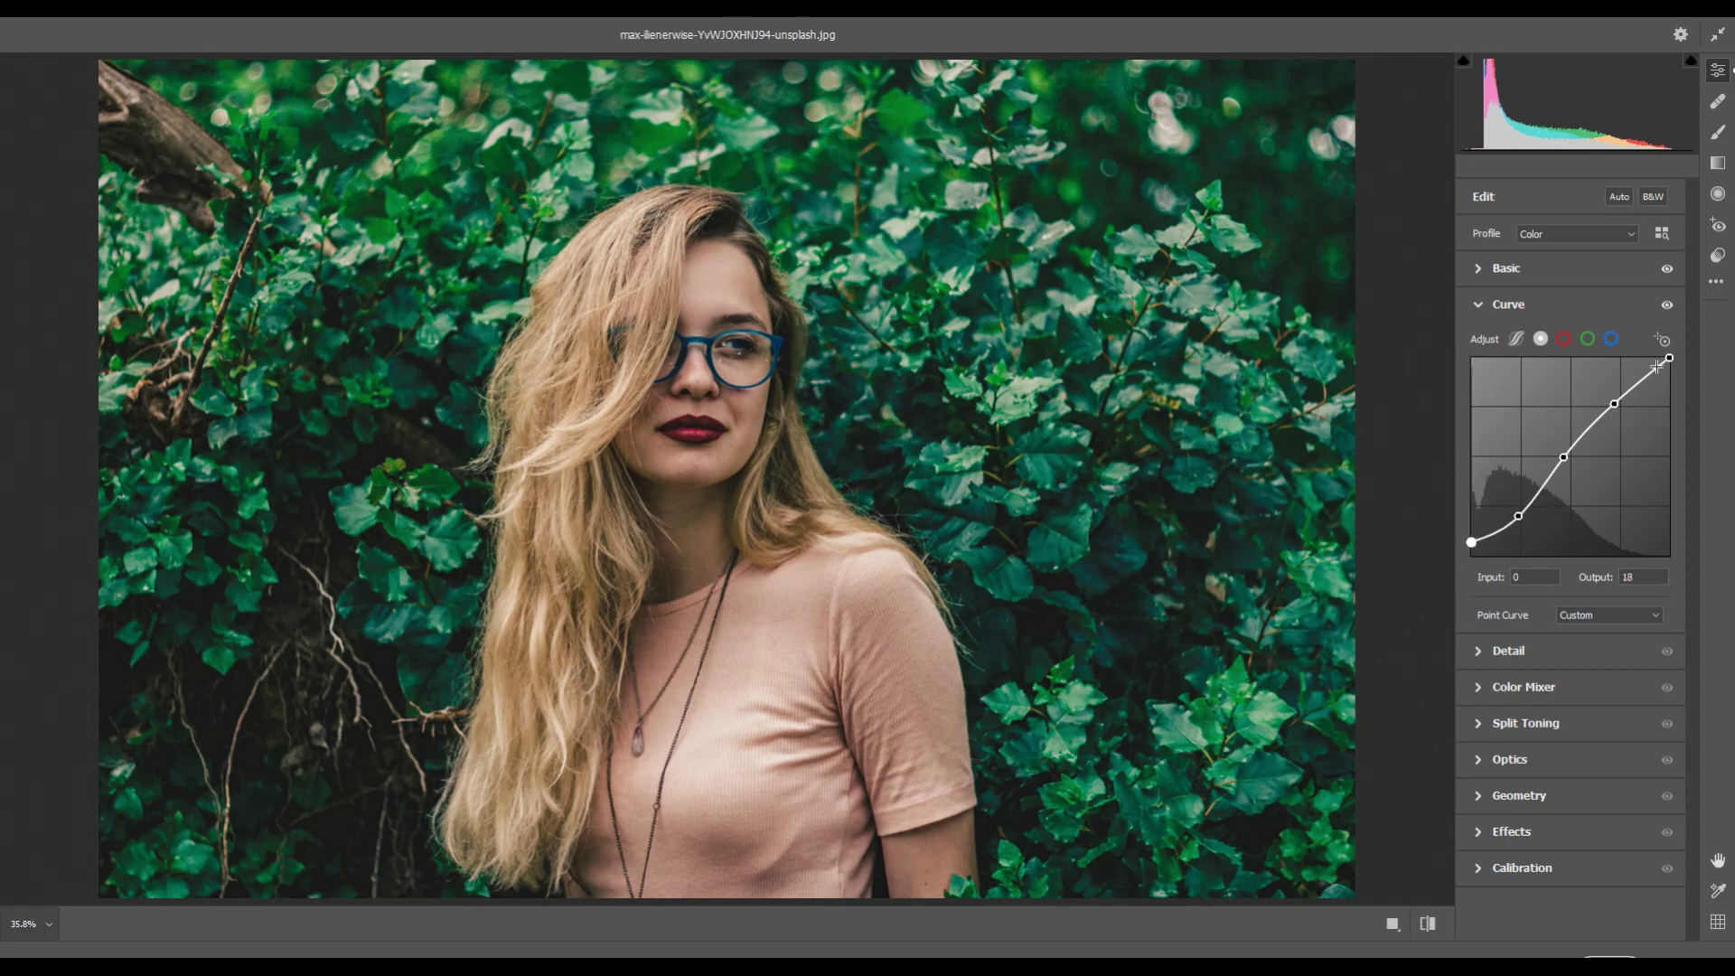
pyautogui.moveTo(1670, 358)
pyautogui.mouseDown()
pyautogui.moveTo(1676, 374)
pyautogui.moveTo(1648, 359)
pyautogui.moveTo(1671, 371)
pyautogui.mouseUp()
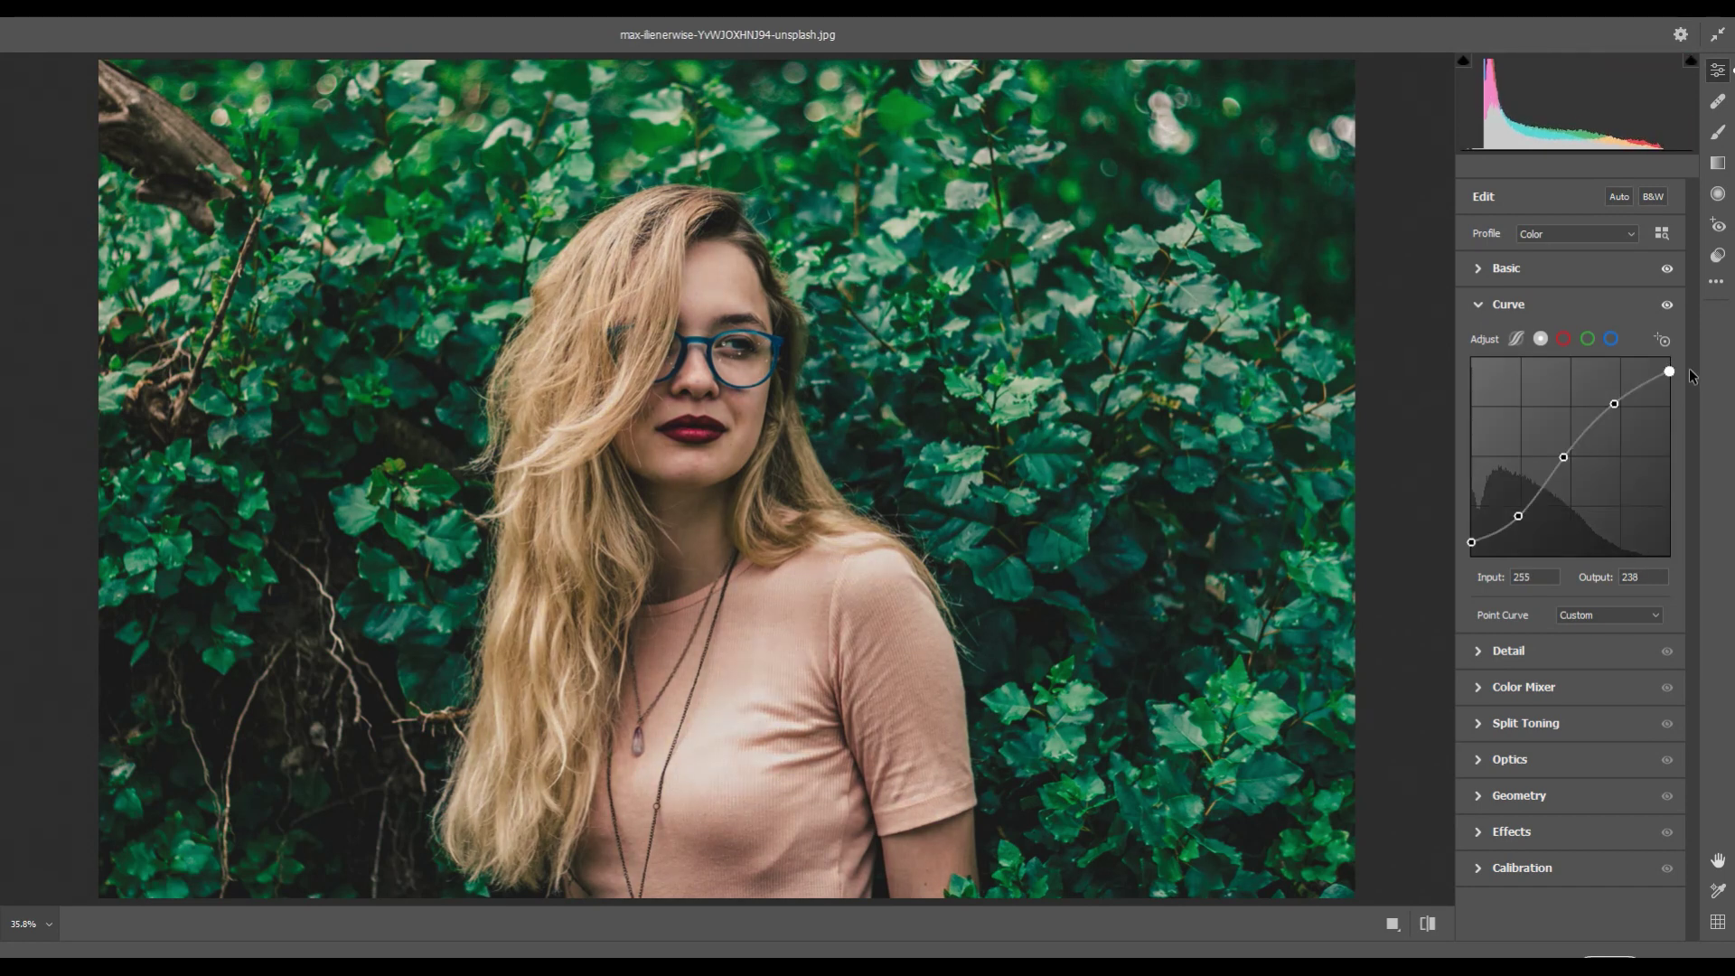
pyautogui.moveTo(1566, 459); pyautogui.dragTo(1565, 449)
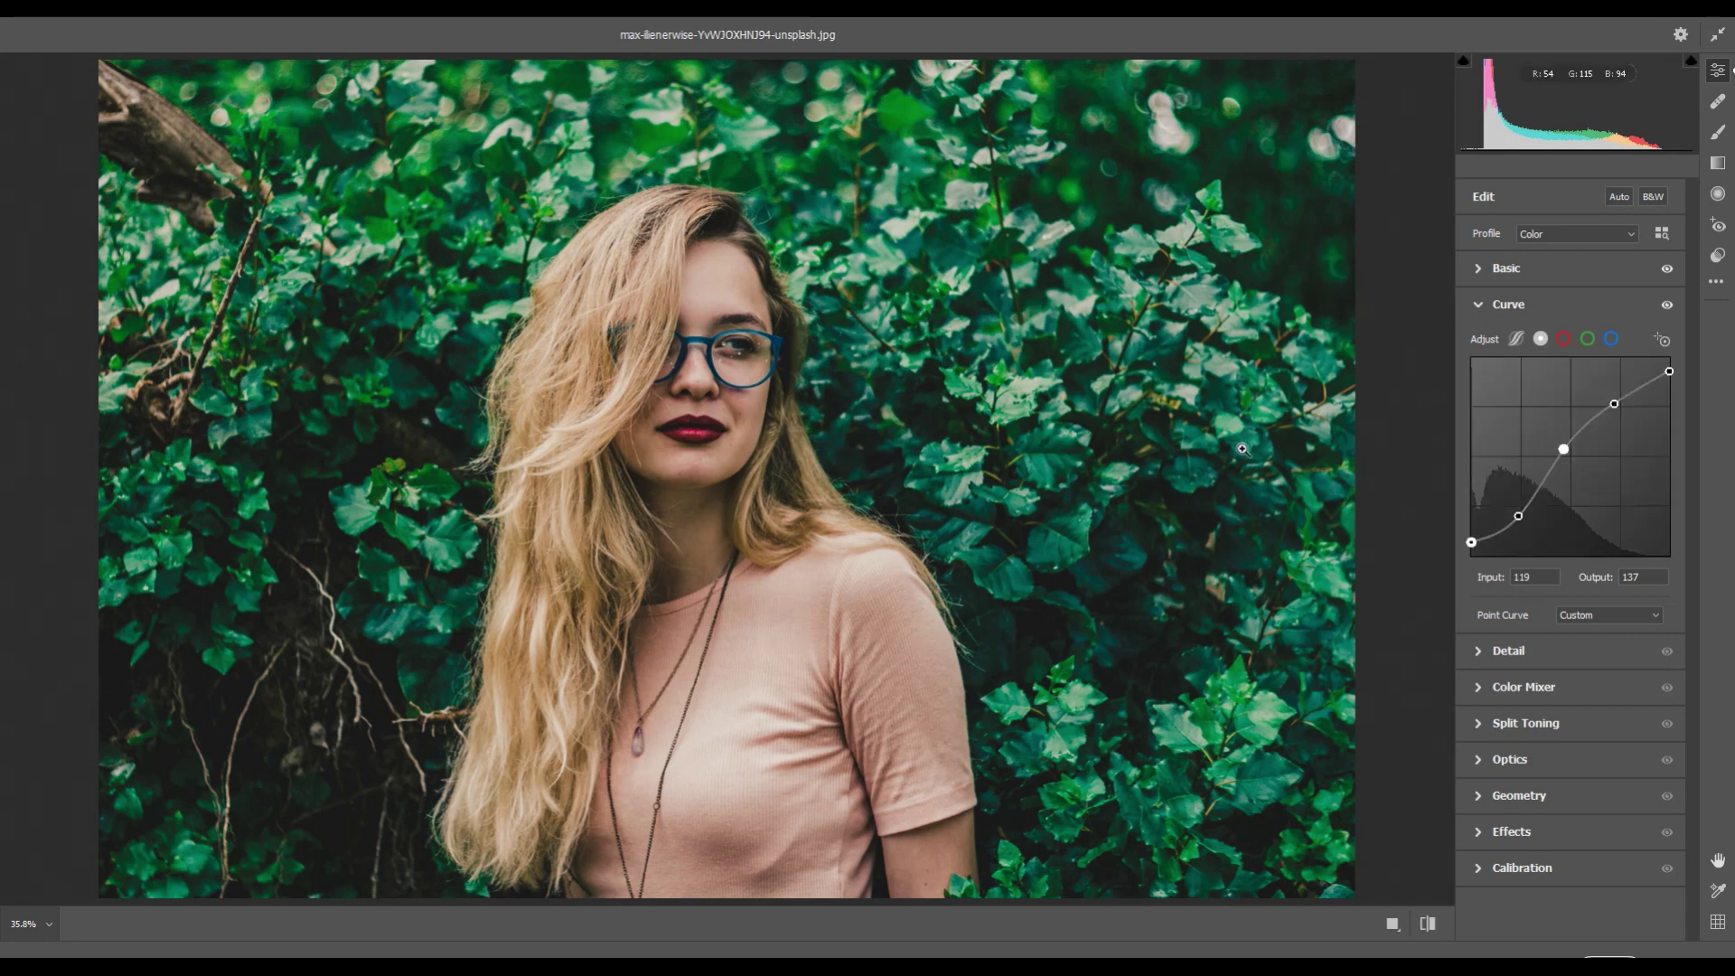
# Switch the curve to the red channel and add a lower and a middle point.
pyautogui.click(1565, 340)
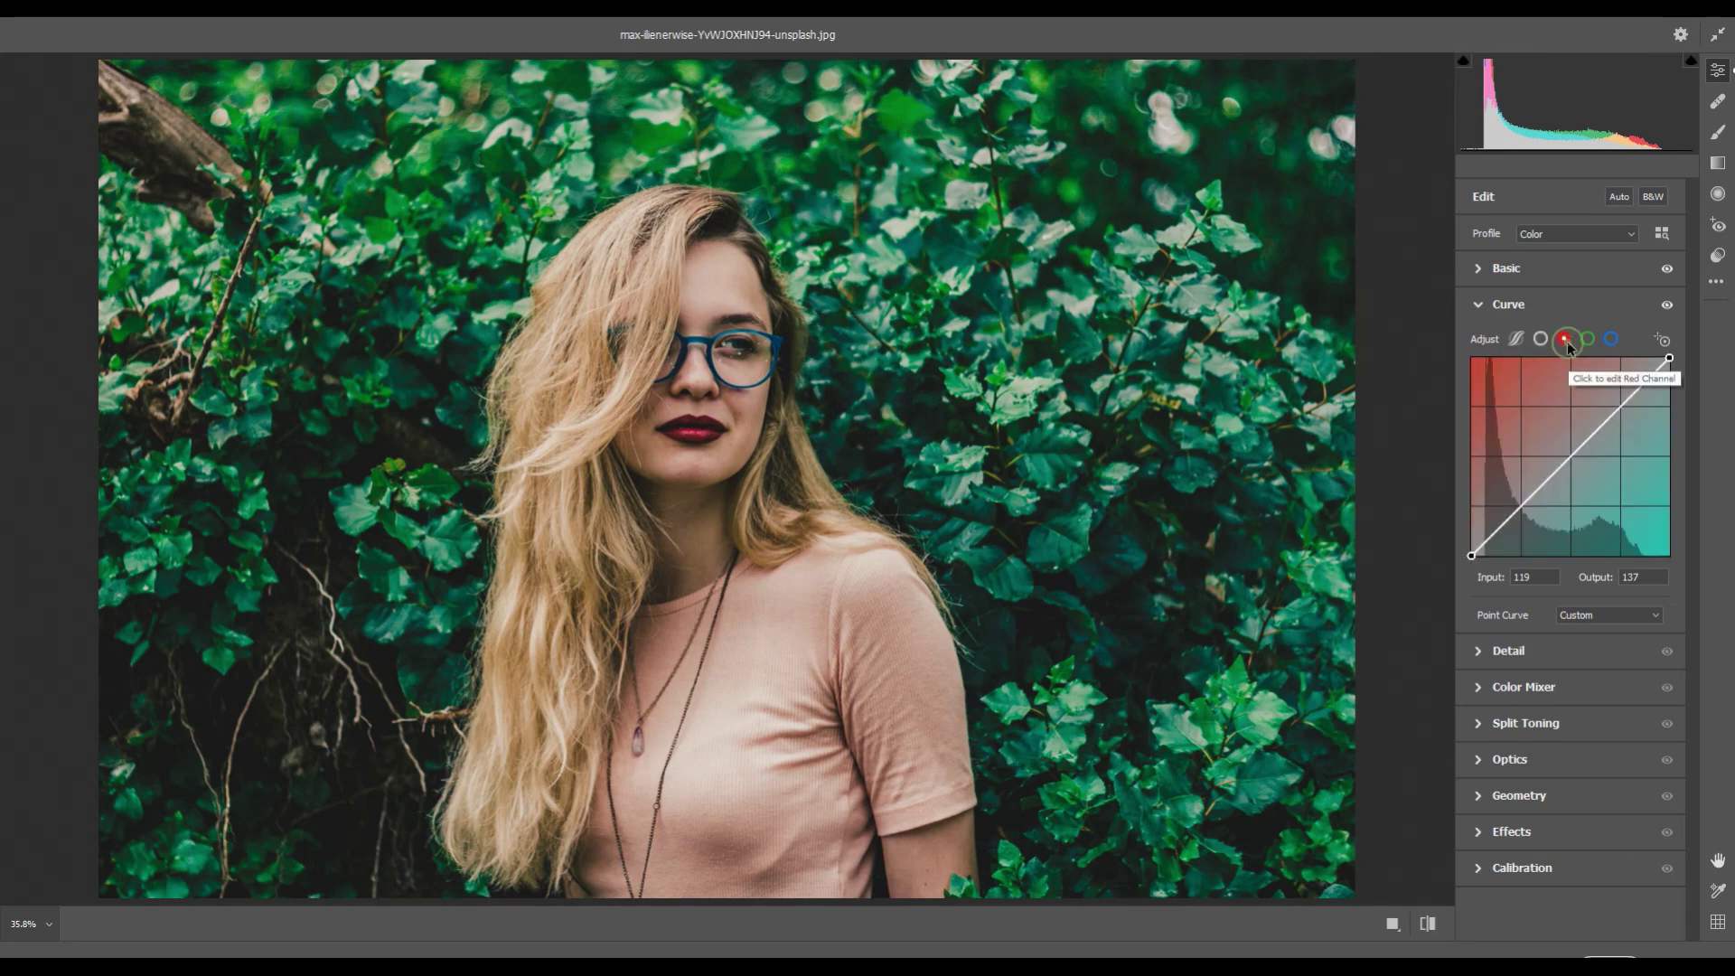
pyautogui.click(1520, 508)
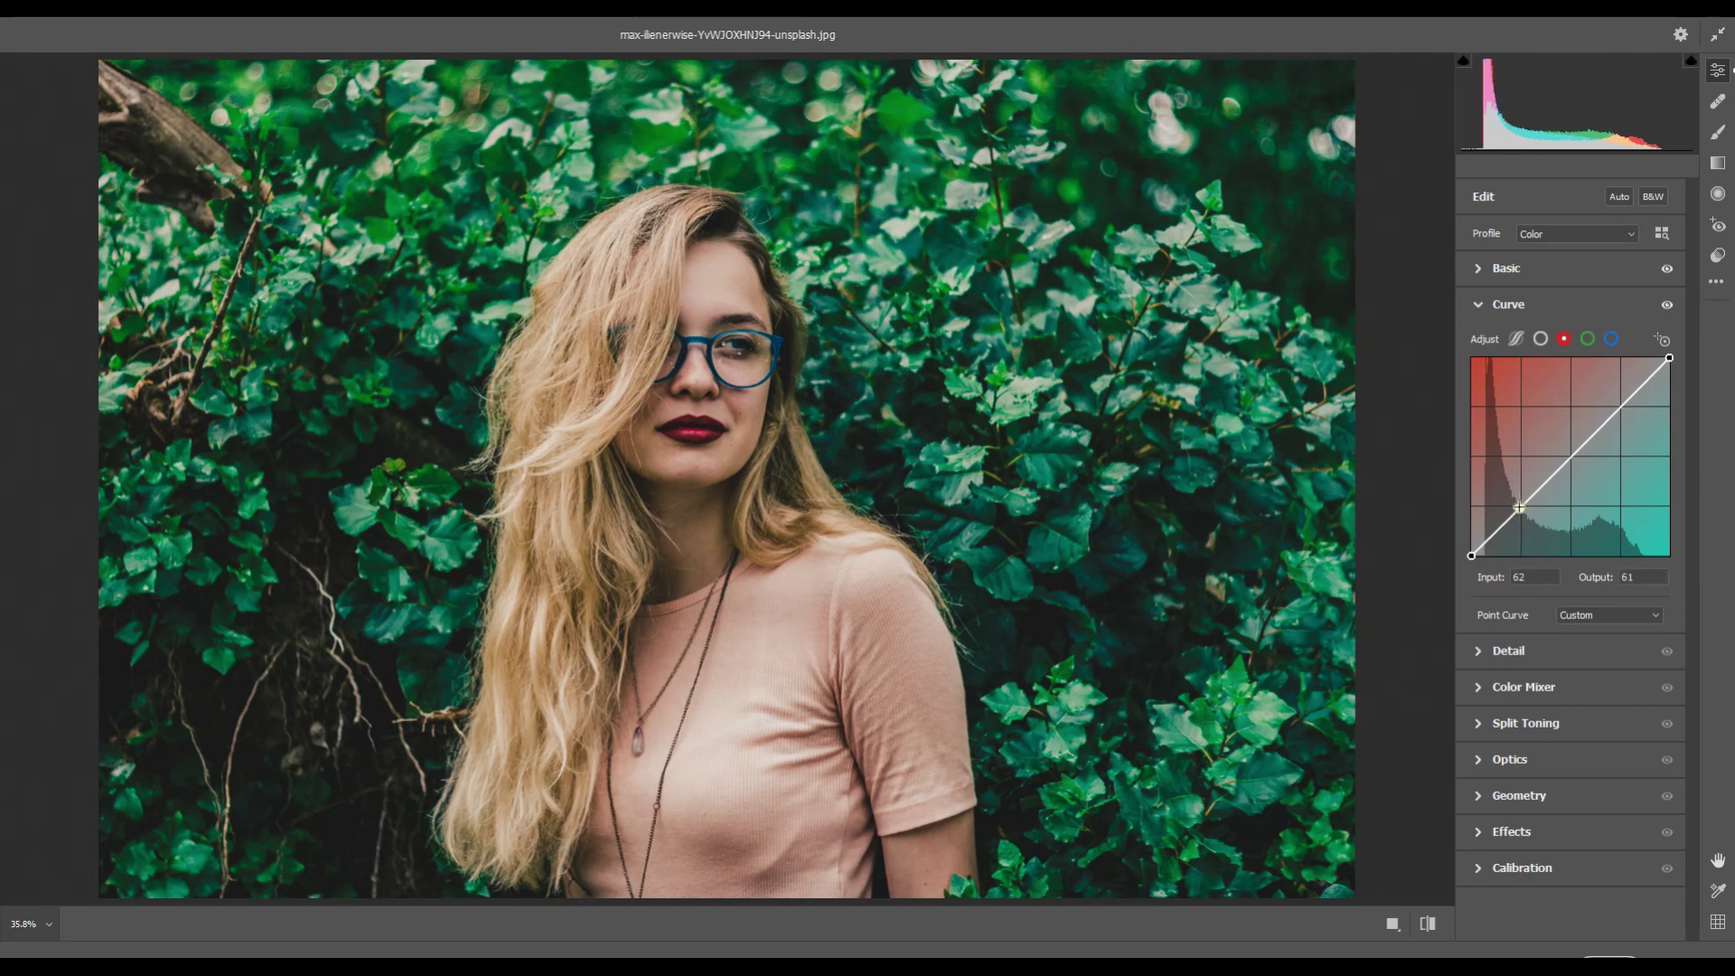
pyautogui.click(1573, 459)
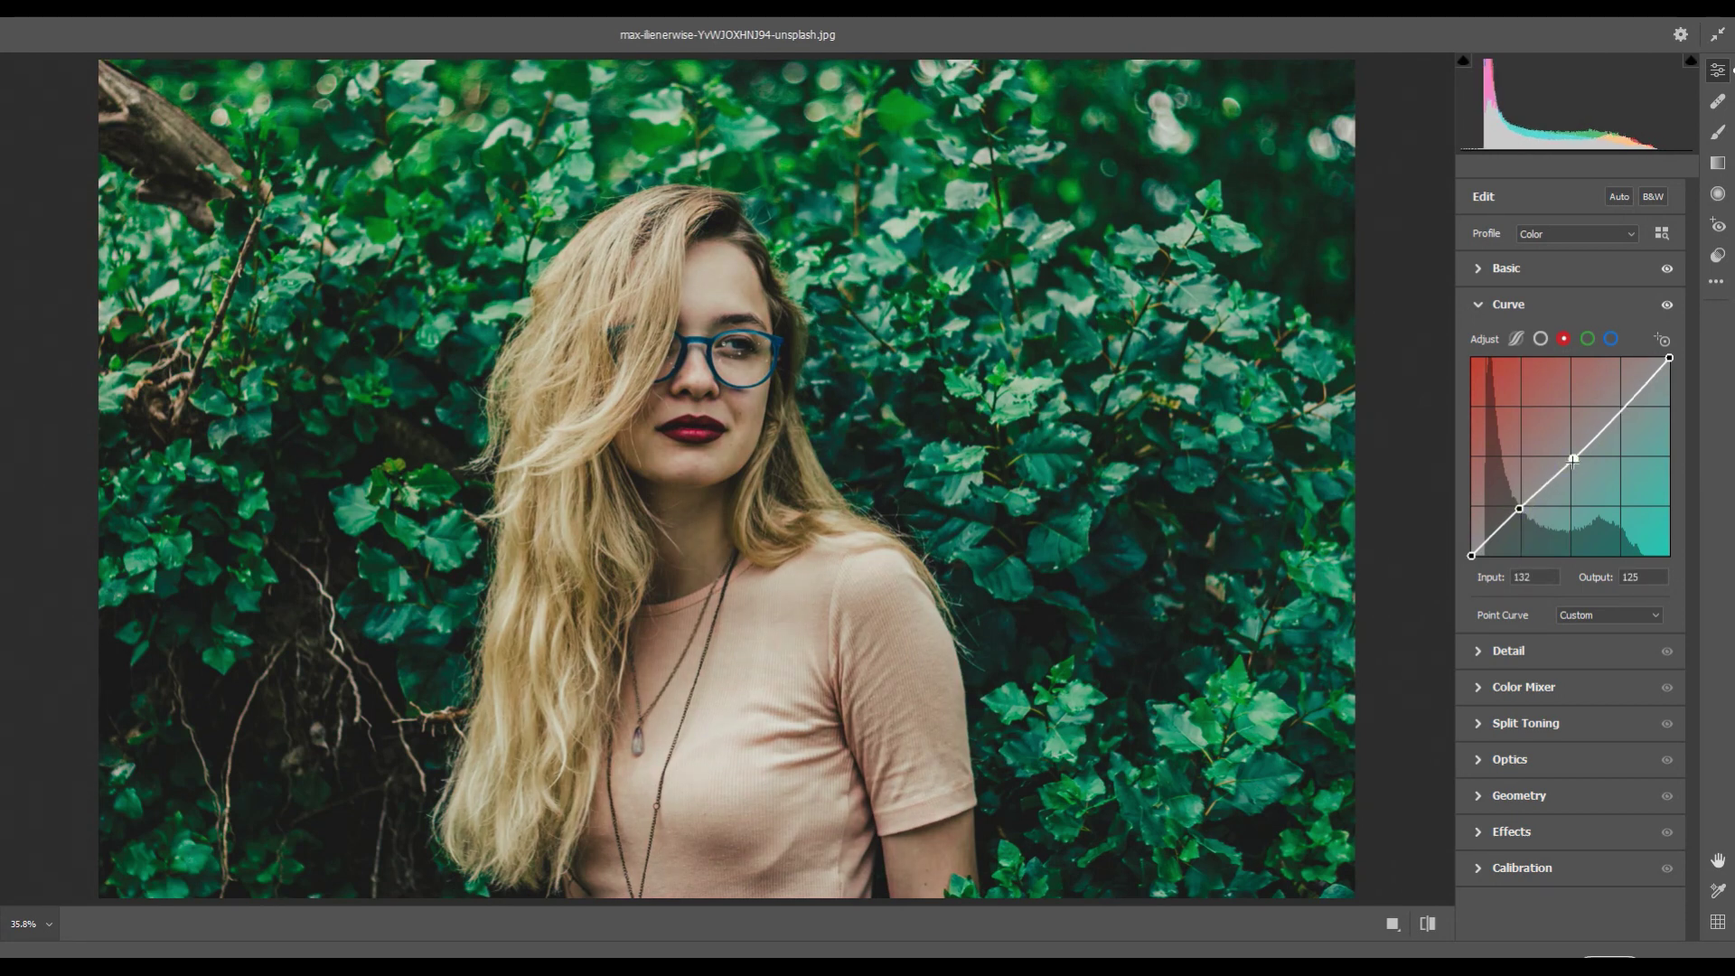
pyautogui.moveTo(1574, 460); pyautogui.dragTo(1569, 455)
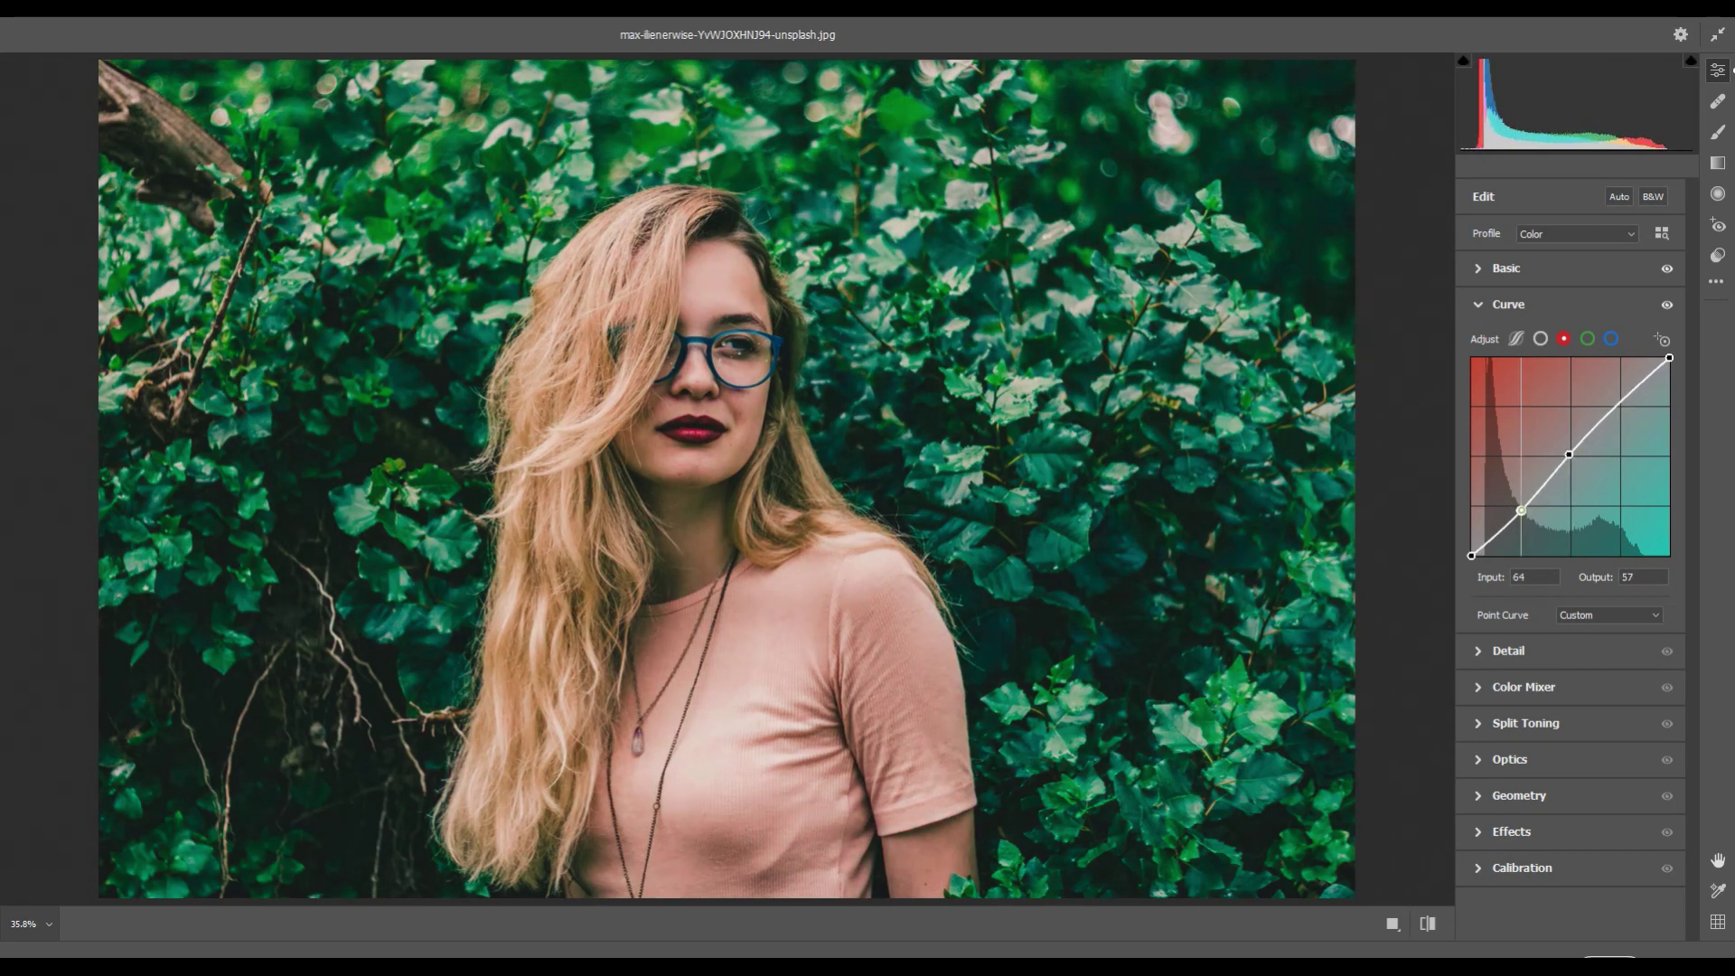
pyautogui.moveTo(1521, 509); pyautogui.dragTo(1517, 507)
# Nudge the lower red-curve point to input 58, output 67 and collapse the Curve section.
pyautogui.press('Left')
pyautogui.press('Right')
pyautogui.press('Right')
pyautogui.press('Up')
pyautogui.press('Up')
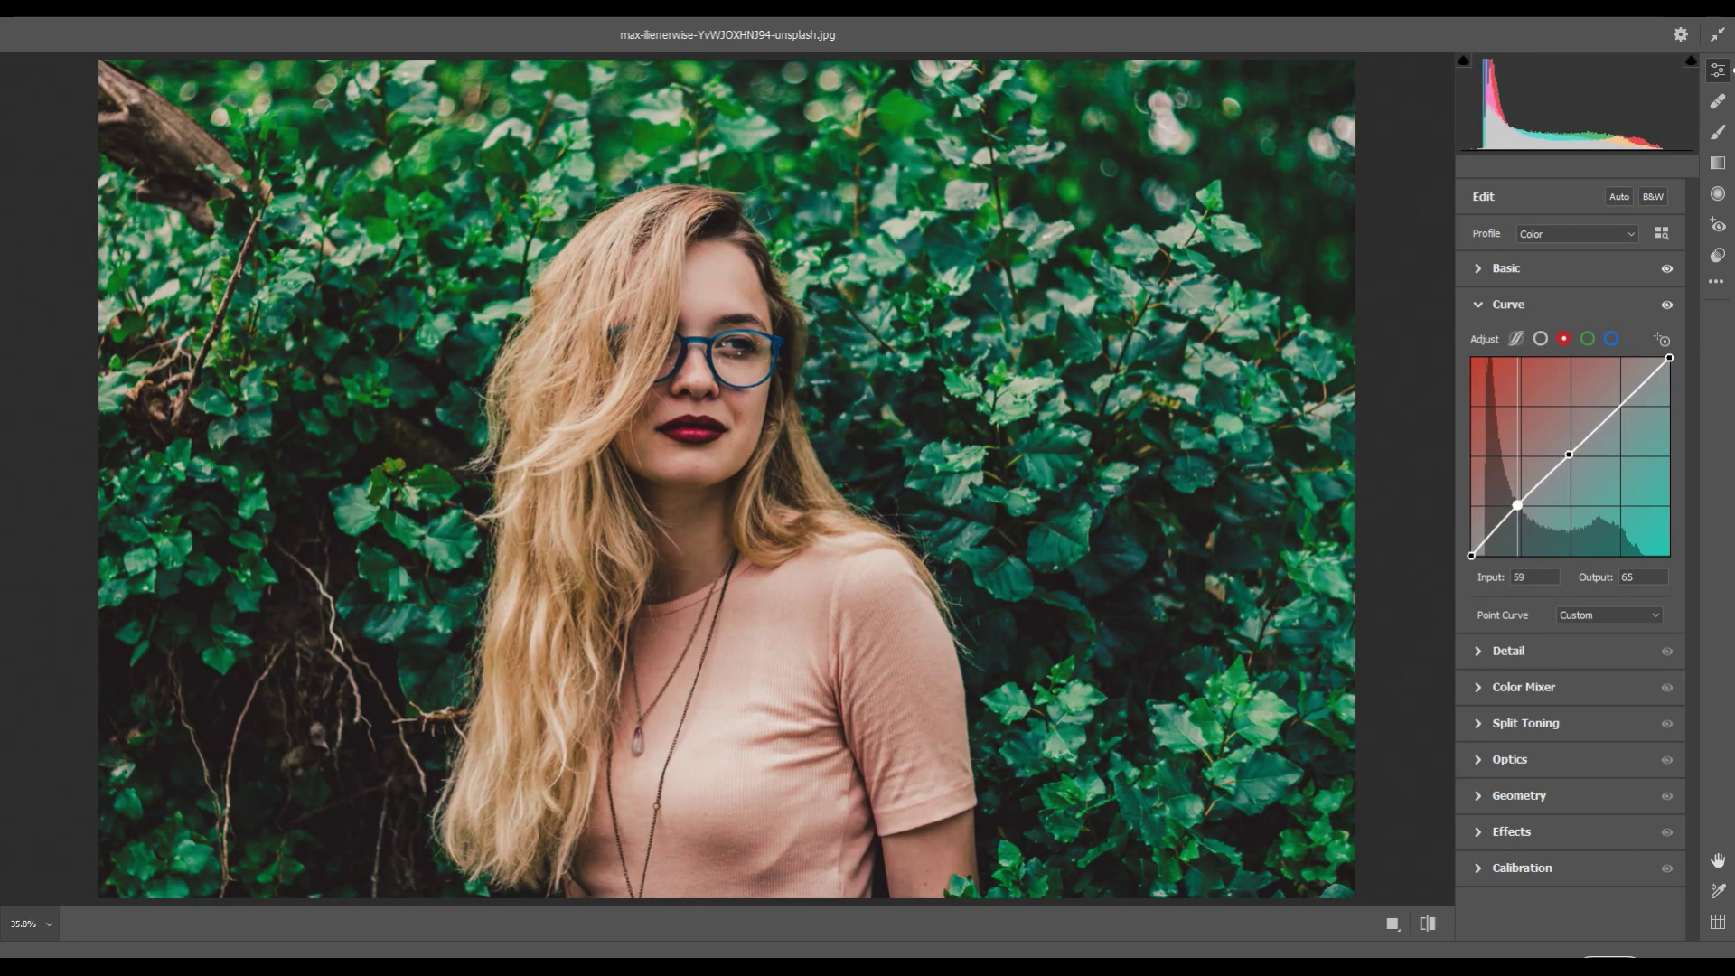
pyautogui.press('Left')
pyautogui.press('Up')
pyautogui.press('Up')
pyautogui.click(1477, 306)
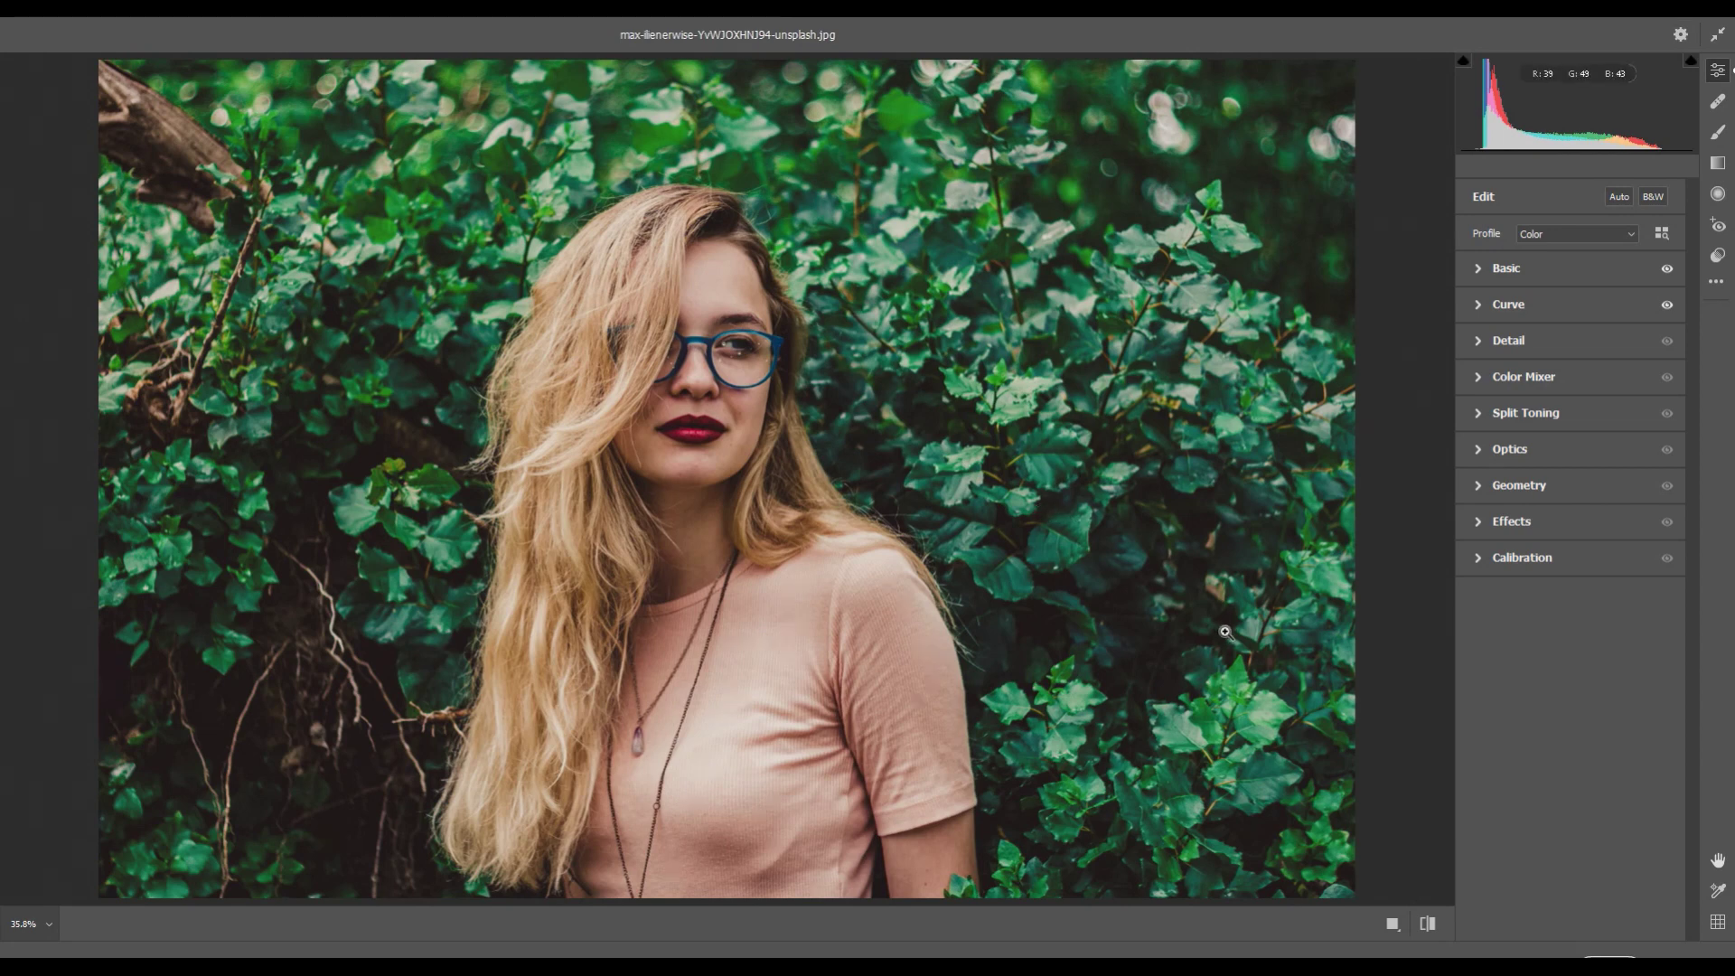
pyautogui.press('alt')
# Set Color Mixer hue to Reds +25, Oranges -11 and Yellows -41.
pyautogui.click(1474, 379)
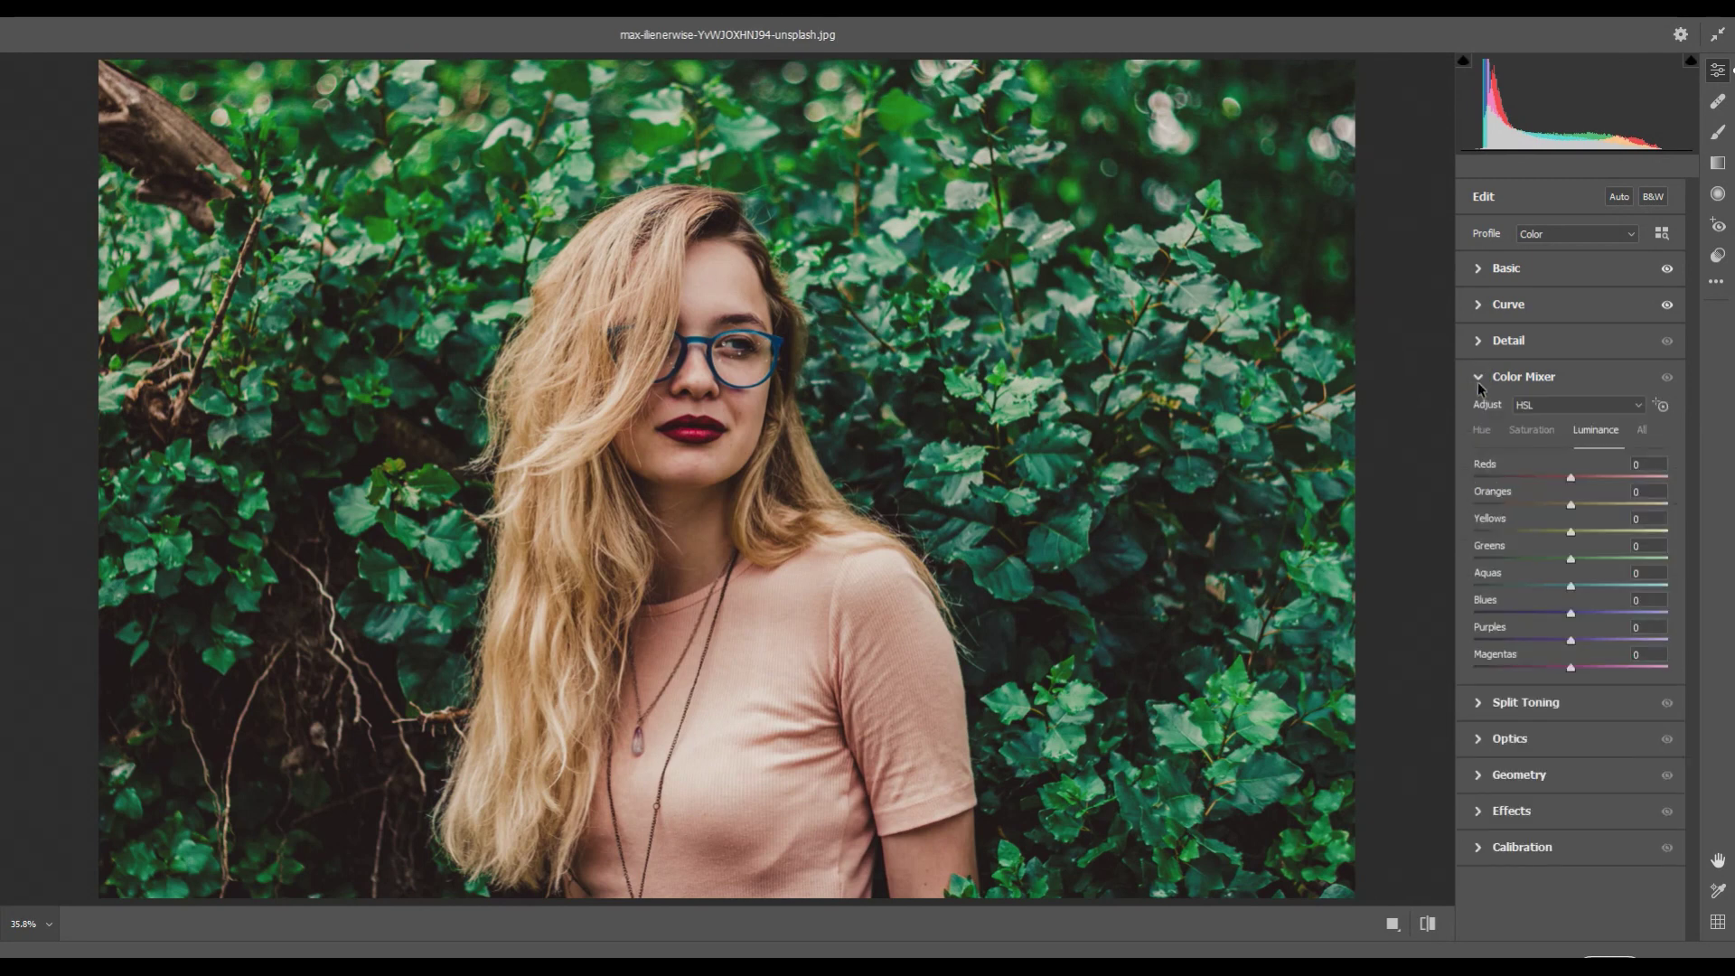
pyautogui.click(1483, 432)
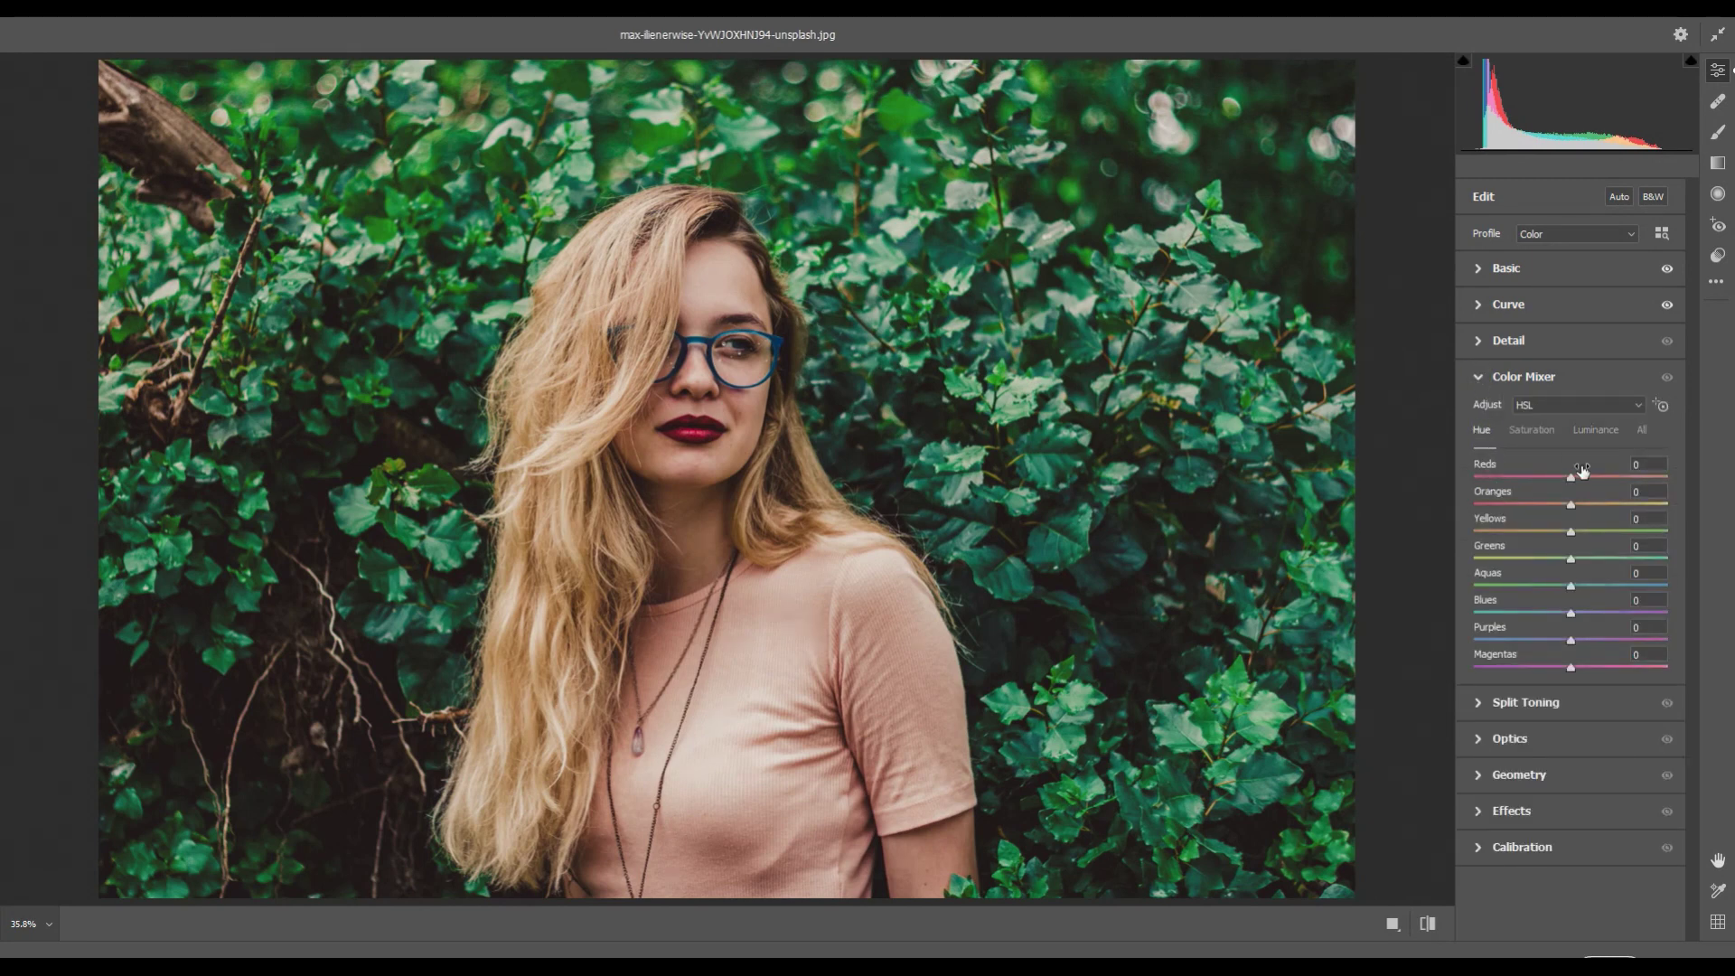
pyautogui.moveTo(1571, 482); pyautogui.dragTo(1597, 480)
pyautogui.moveTo(1597, 480); pyautogui.dragTo(1595, 480)
pyautogui.moveTo(1572, 504); pyautogui.dragTo(1556, 509)
pyautogui.moveTo(1570, 530); pyautogui.dragTo(1548, 531)
pyautogui.moveTo(1534, 536); pyautogui.dragTo(1532, 535)
# Set hue to Greens -76, Aquas -50, Blues +18, Purples -21, Magentas +30, comparing before/after.
pyautogui.moveTo(1573, 561); pyautogui.dragTo(1535, 561)
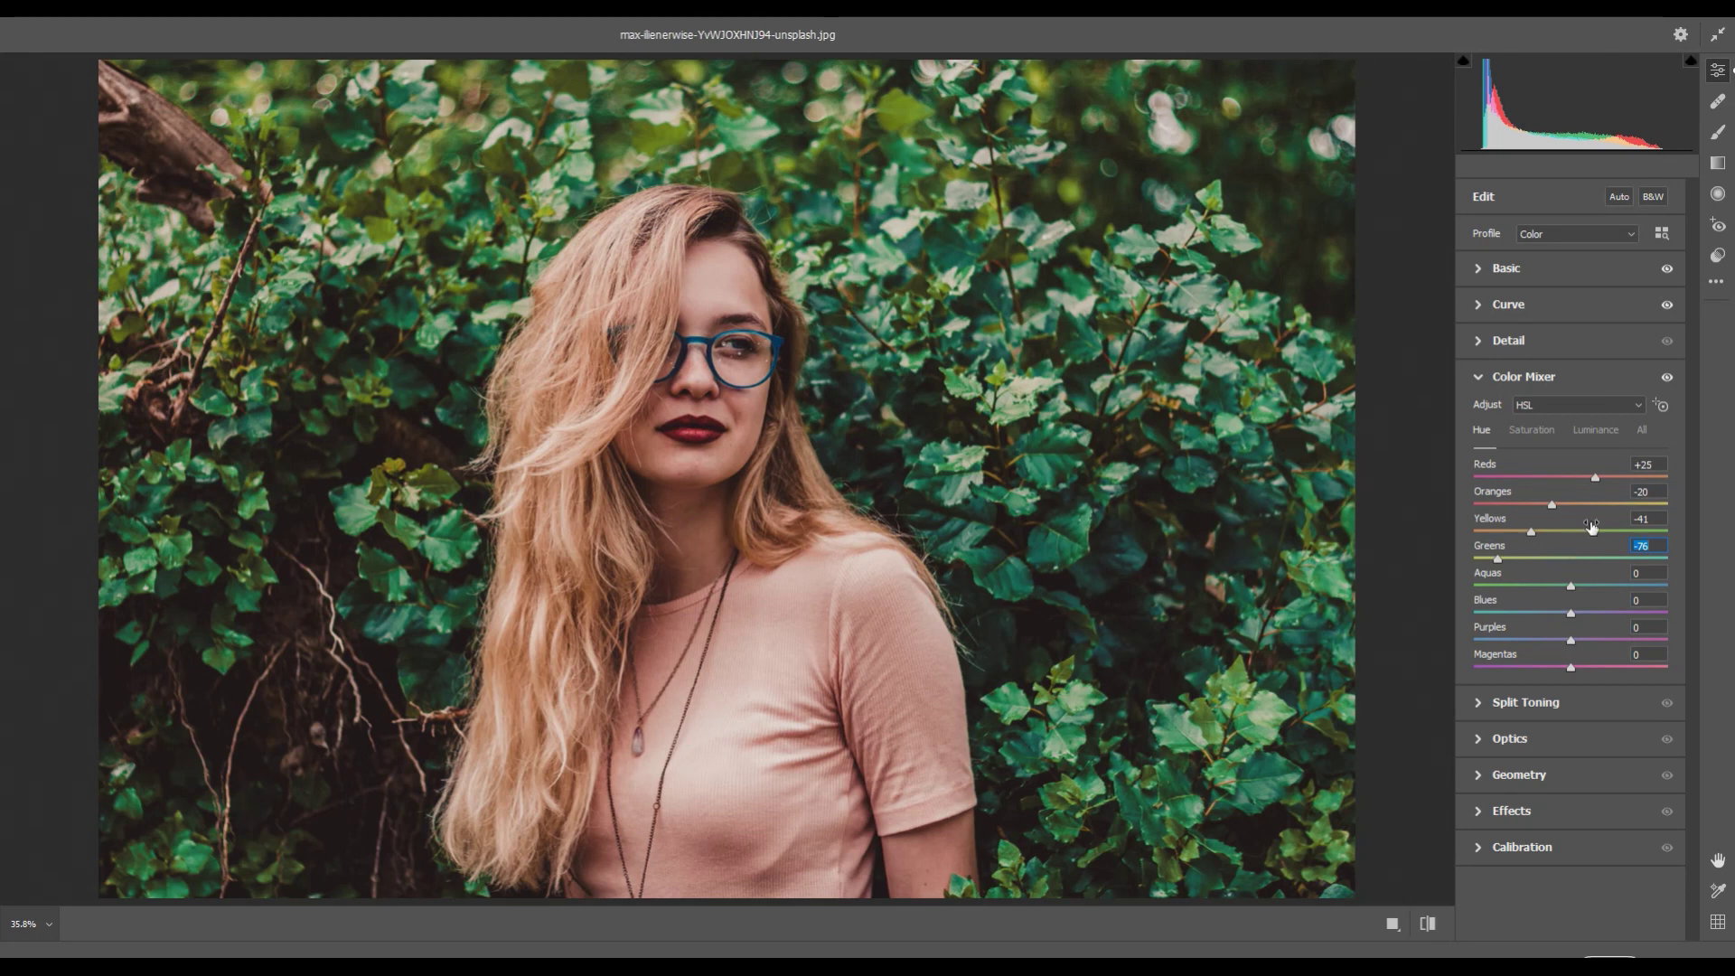
pyautogui.moveTo(1550, 504); pyautogui.dragTo(1559, 510)
pyautogui.moveTo(1573, 587); pyautogui.dragTo(1532, 587)
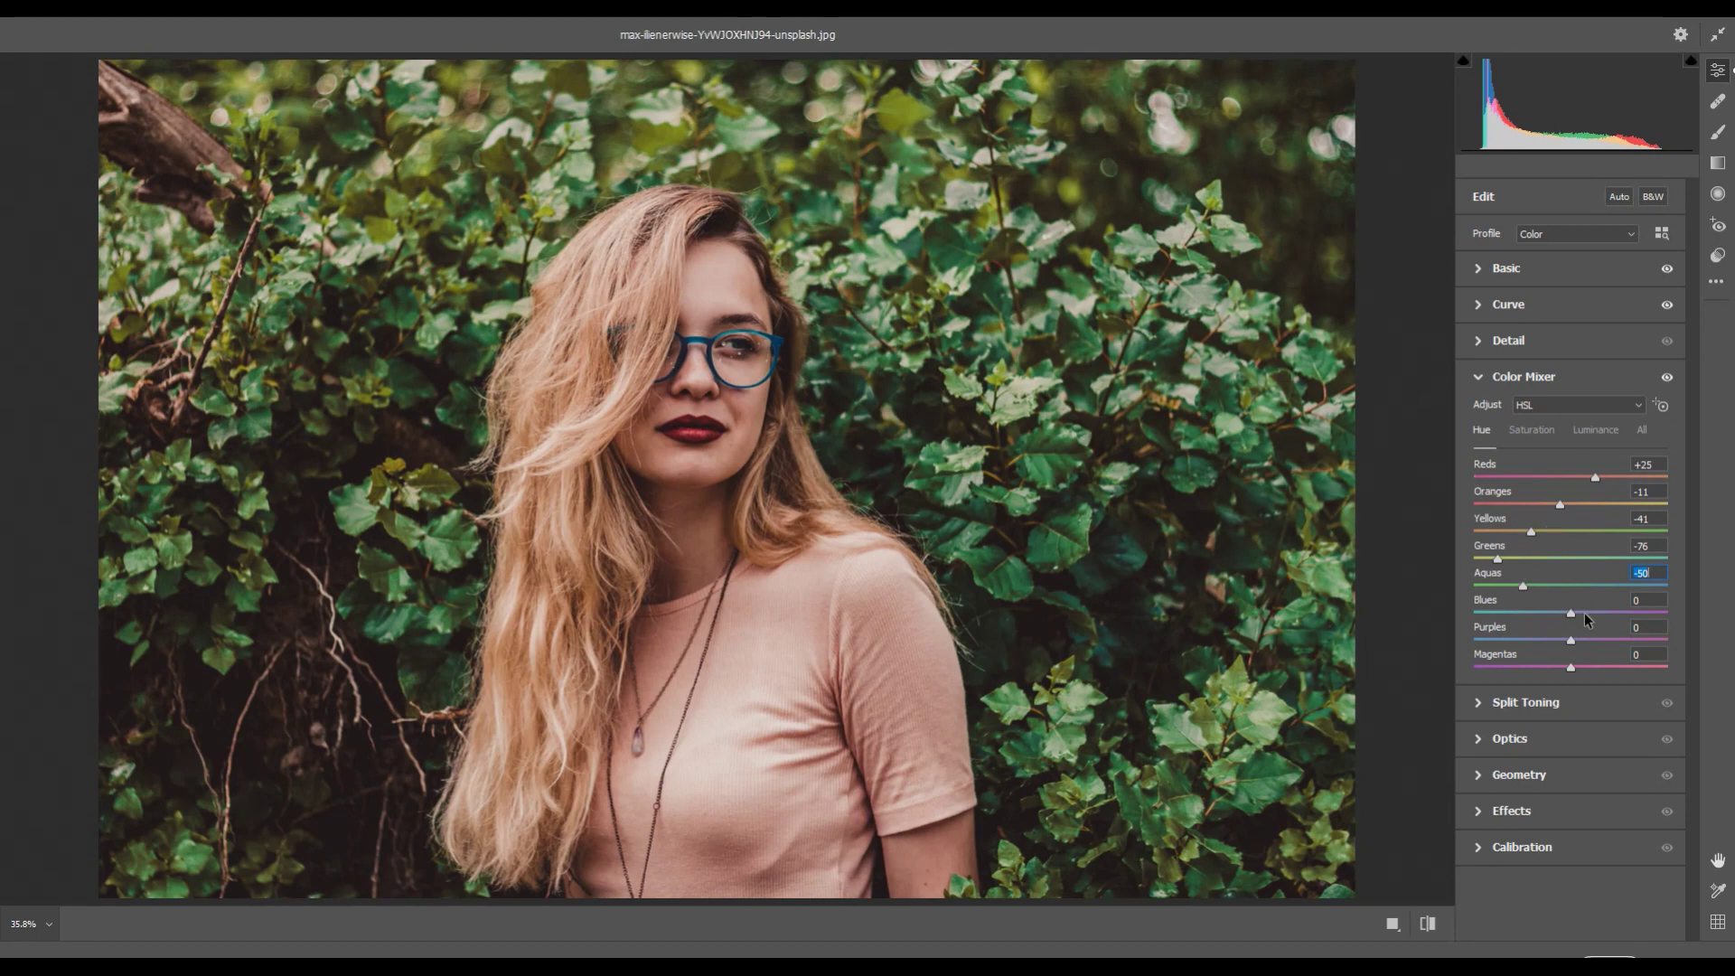
pyautogui.moveTo(1571, 612); pyautogui.dragTo(1581, 612)
pyautogui.moveTo(1571, 640); pyautogui.dragTo(1533, 641)
pyautogui.moveTo(1571, 667); pyautogui.dragTo(1585, 667)
pyautogui.click(1427, 922)
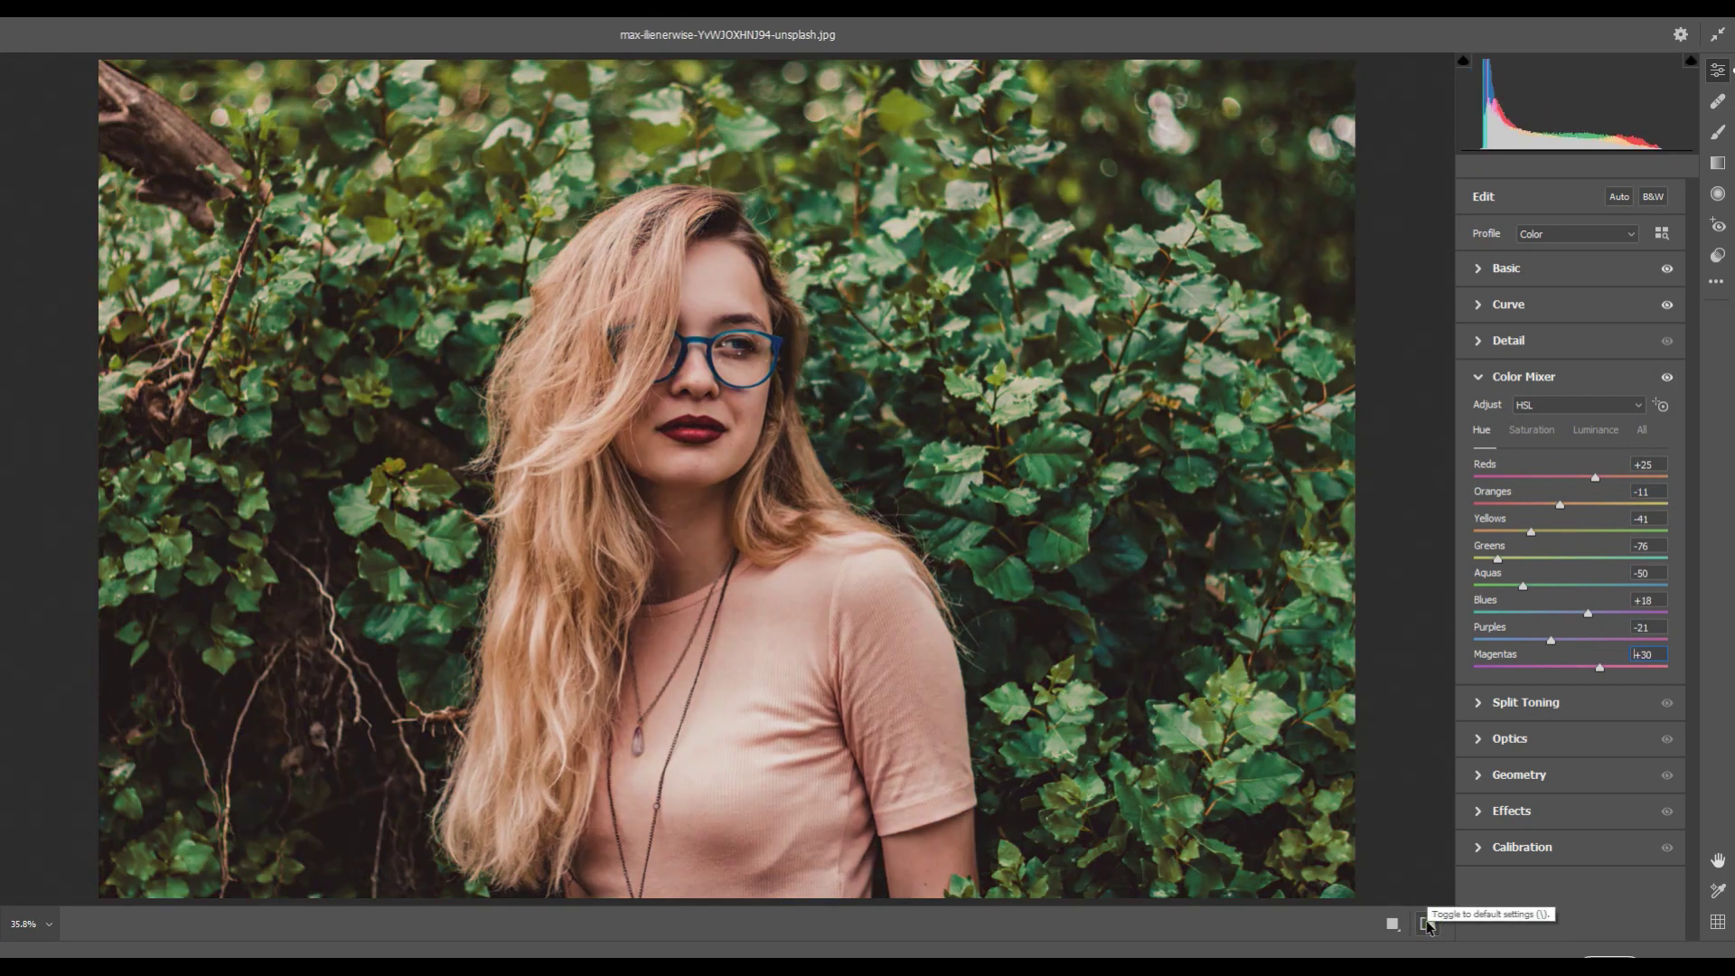
pyautogui.click(1427, 923)
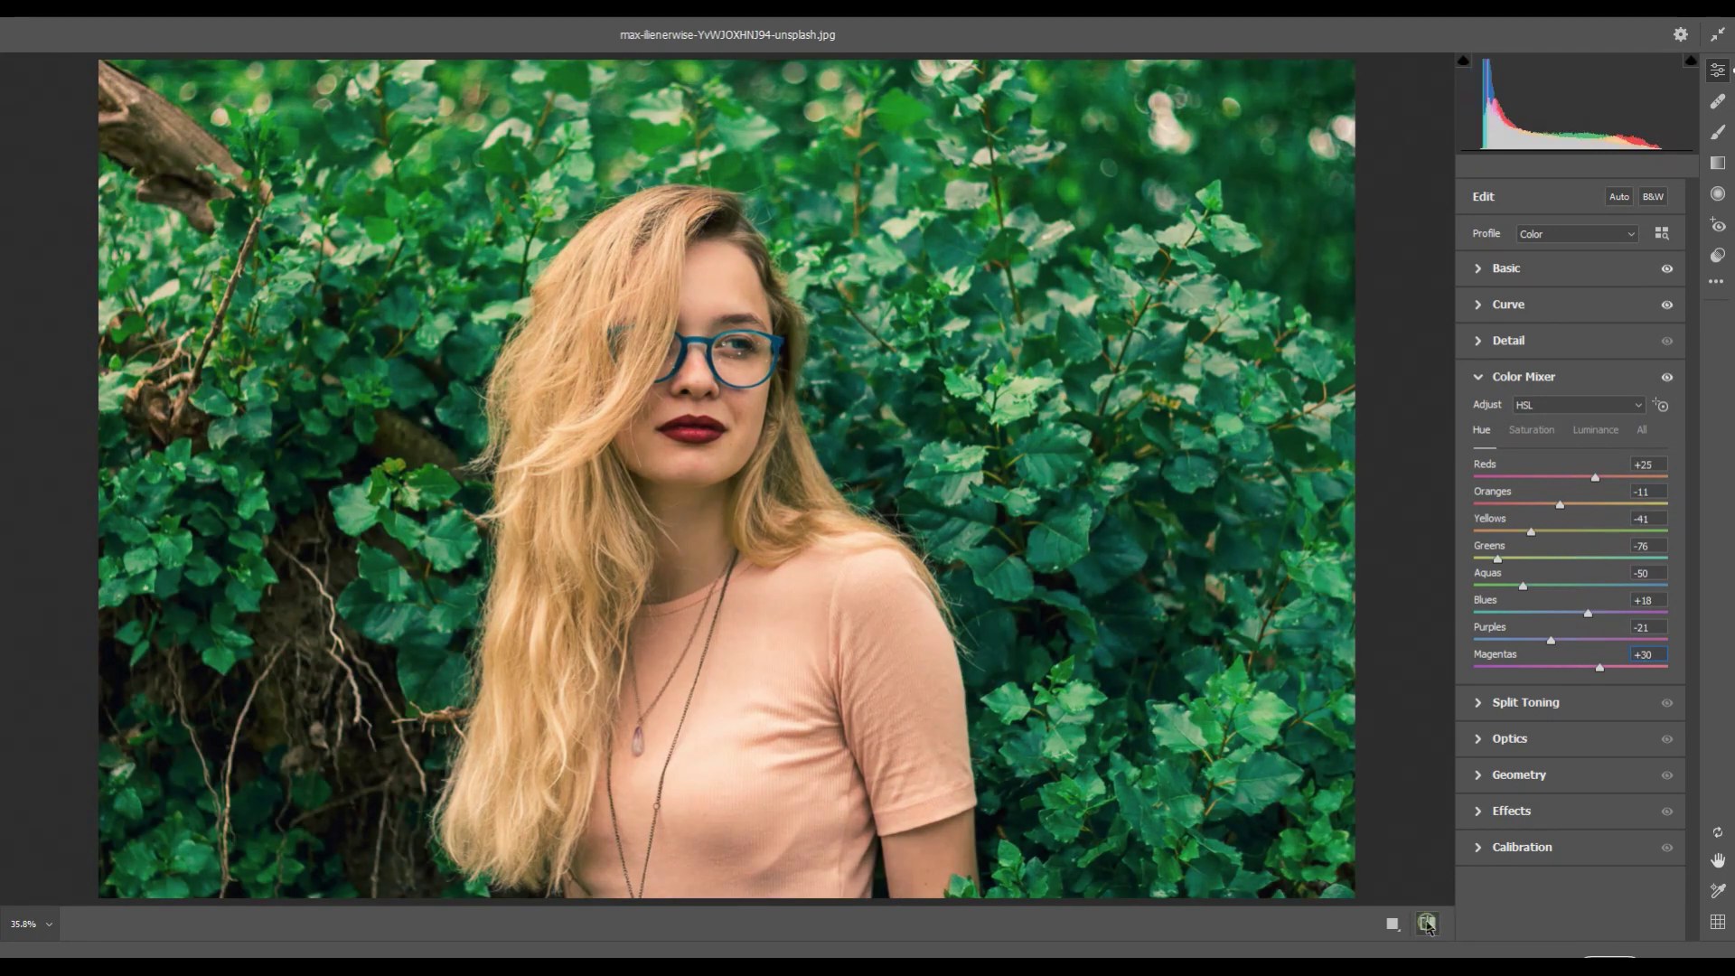
pyautogui.click(1427, 923)
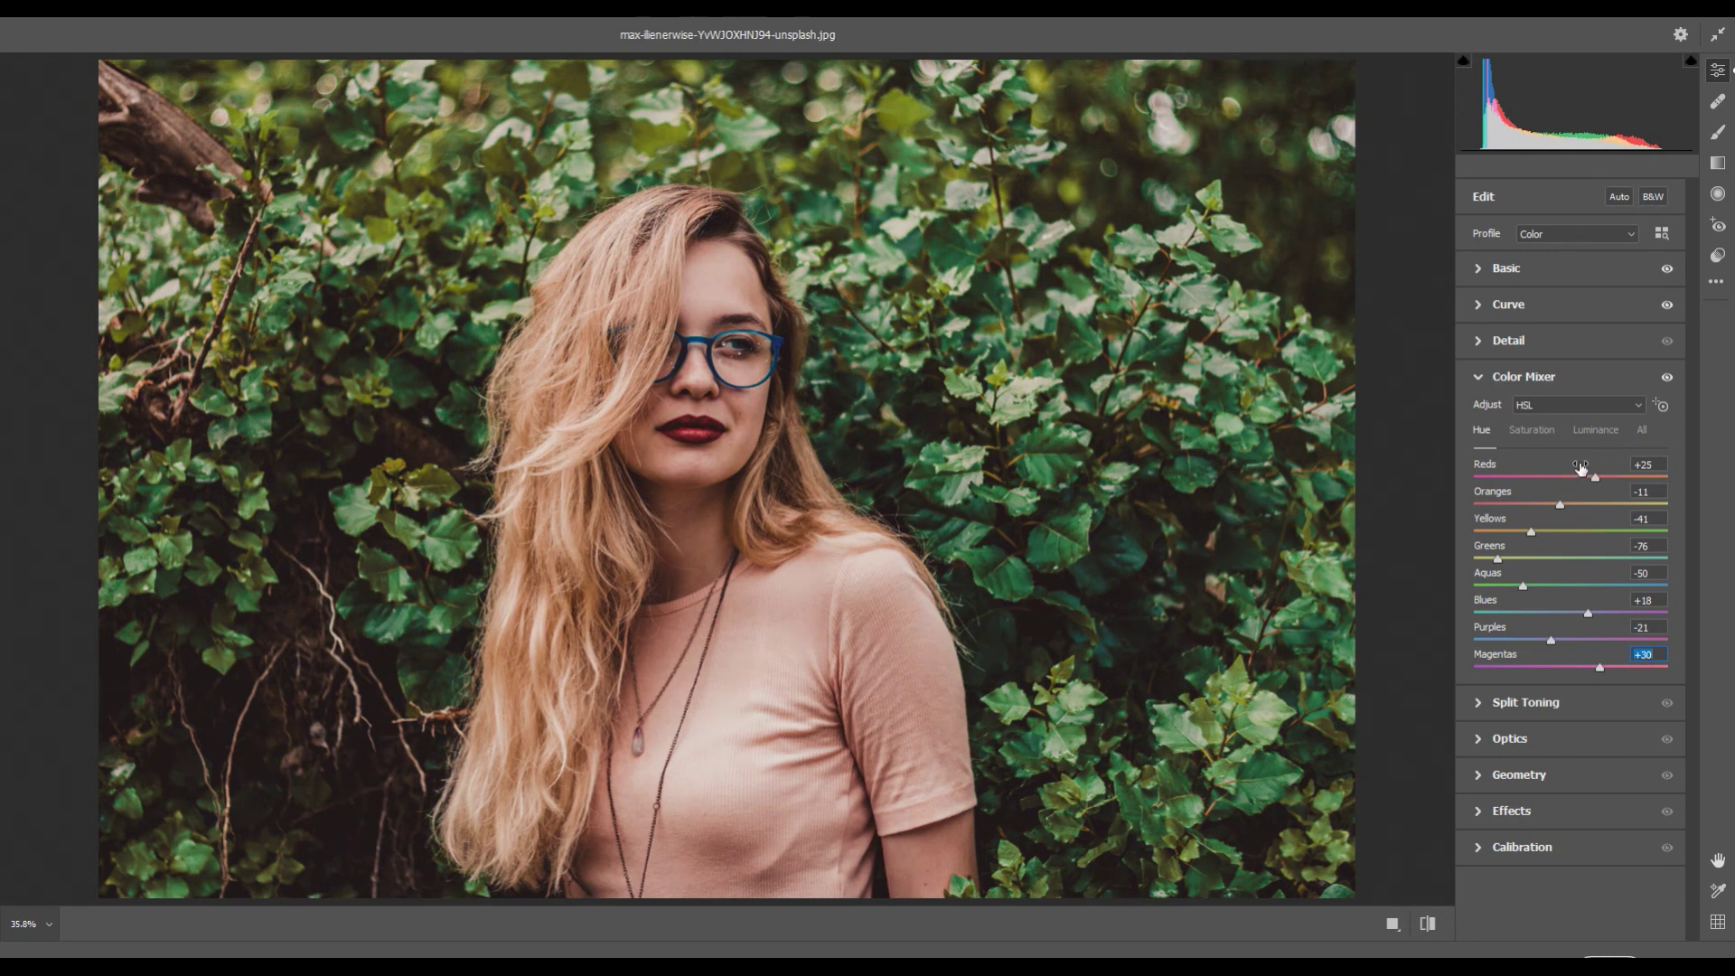
pyautogui.click(1531, 432)
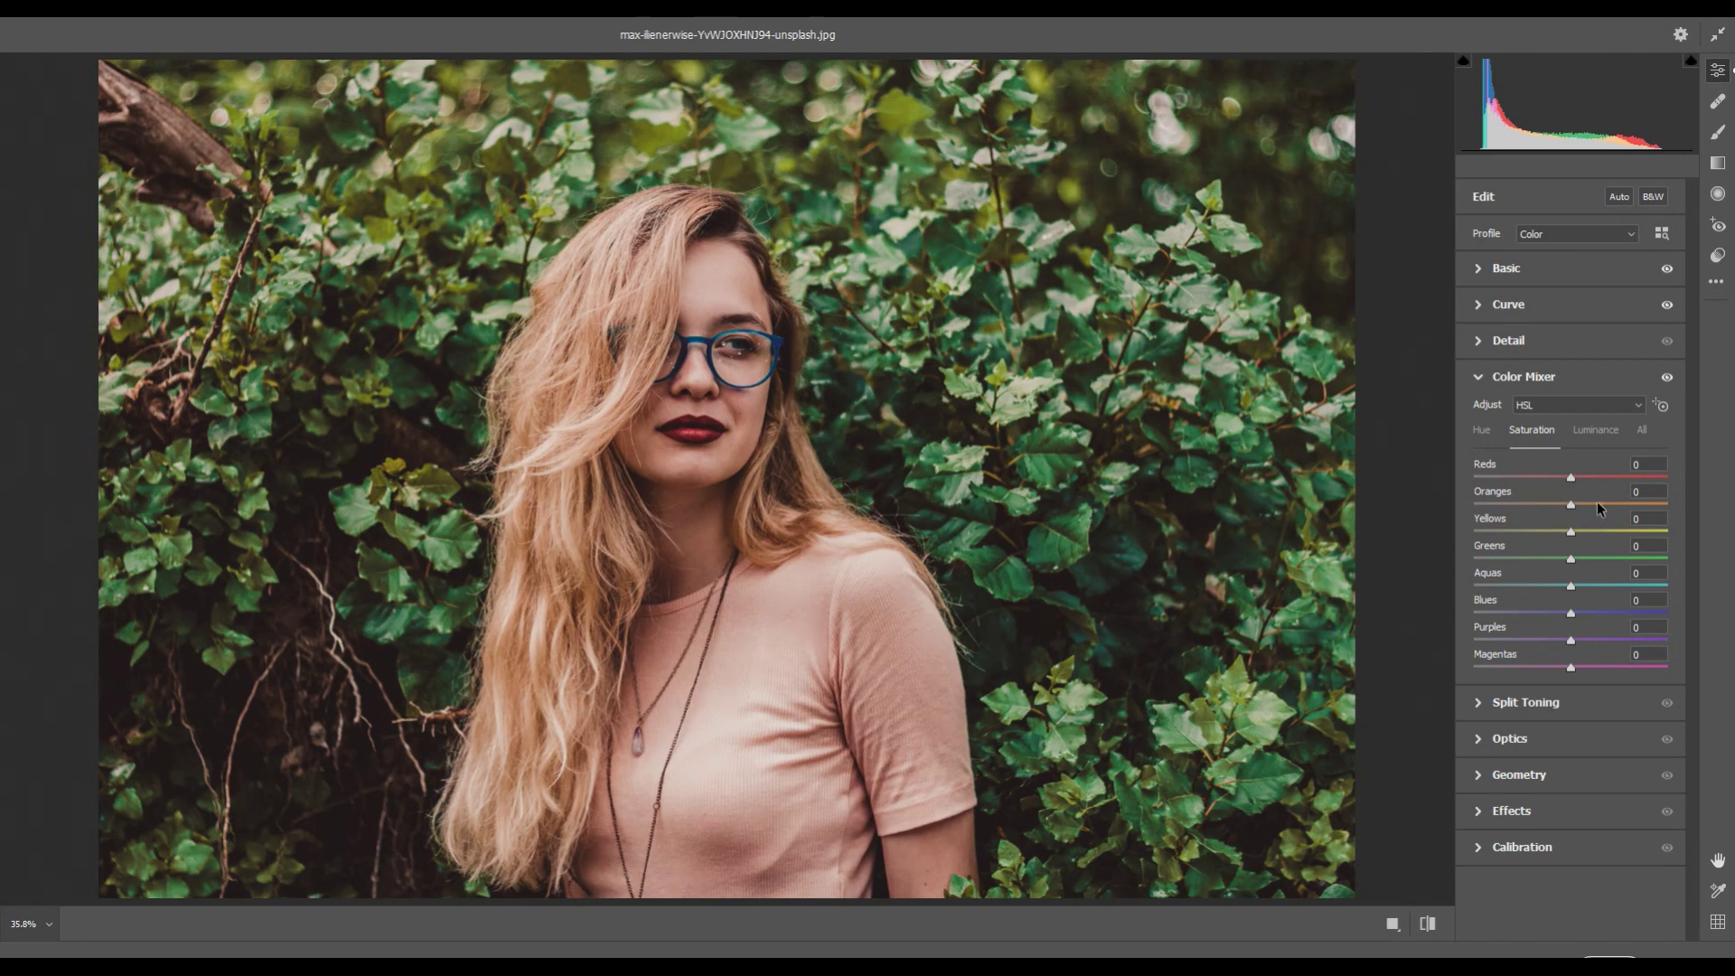
# Set saturation to Reds -10, Yellows +24, Greens -77, Aquas -50 and Blues -22.
pyautogui.moveTo(1571, 477)
pyautogui.mouseDown()
pyautogui.moveTo(1574, 504)
pyautogui.moveTo(1550, 506)
pyautogui.moveTo(1576, 513)
pyautogui.mouseUp()
pyautogui.moveTo(1570, 534); pyautogui.dragTo(1582, 533)
pyautogui.moveTo(1571, 559); pyautogui.dragTo(1498, 559)
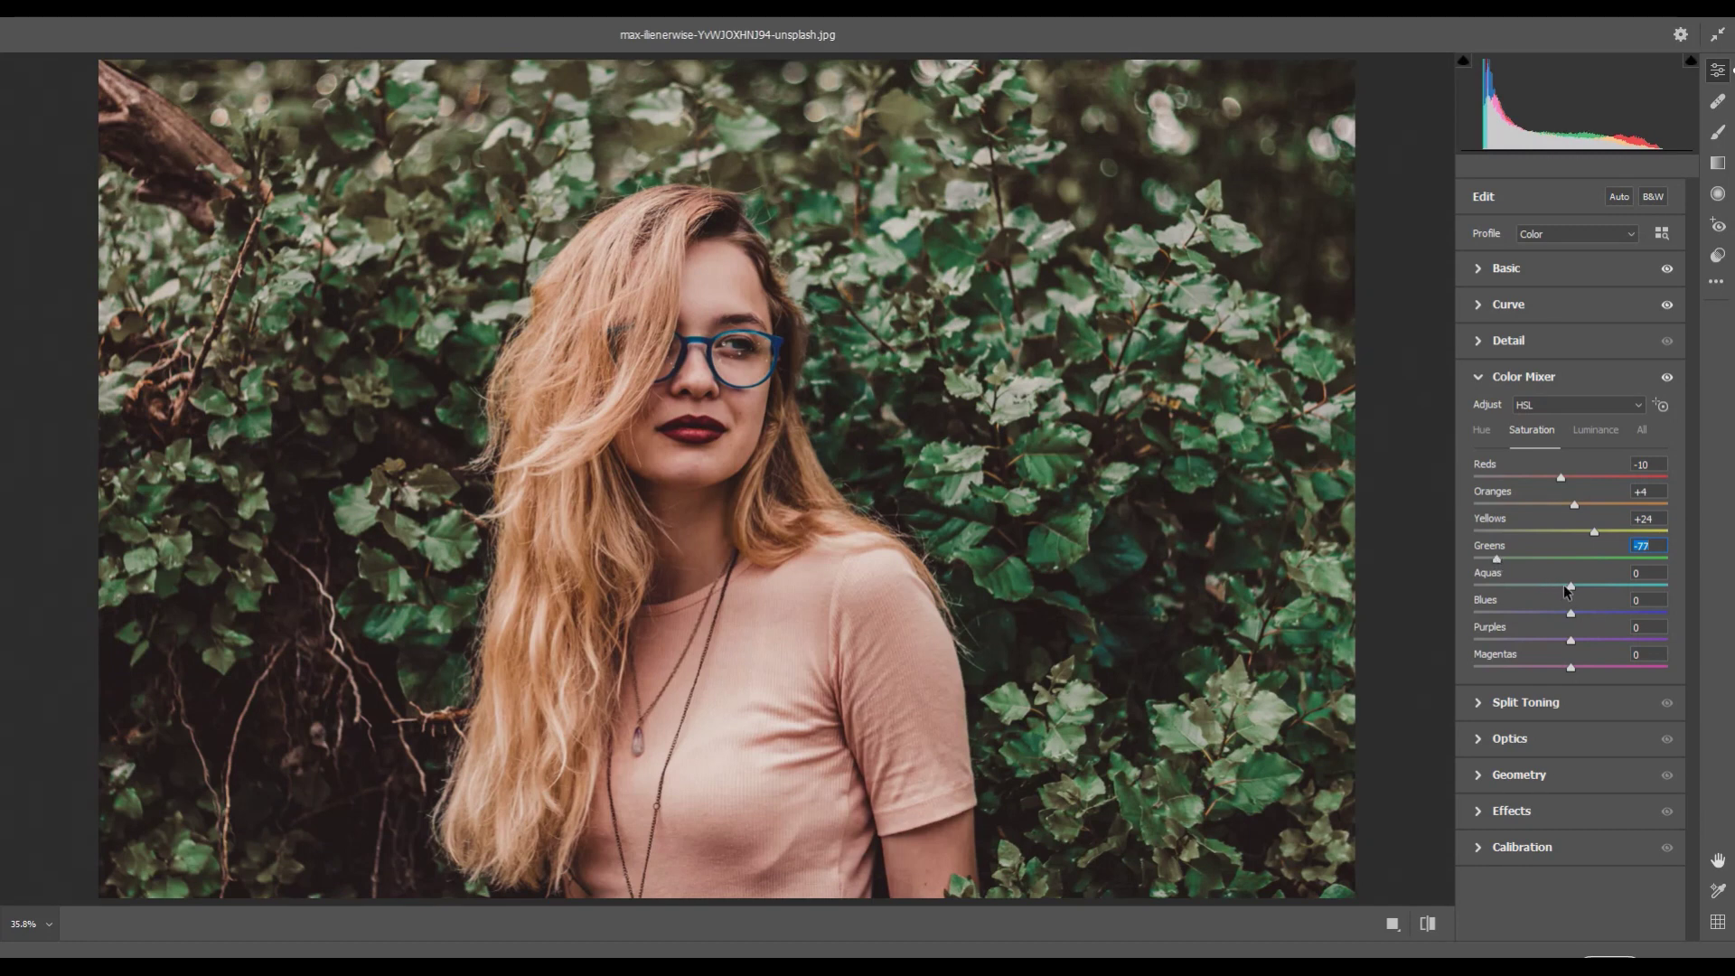
pyautogui.moveTo(1569, 586); pyautogui.dragTo(1528, 586)
pyautogui.moveTo(1573, 611)
pyautogui.mouseDown()
pyautogui.moveTo(1547, 609)
pyautogui.moveTo(1582, 640)
pyautogui.mouseUp()
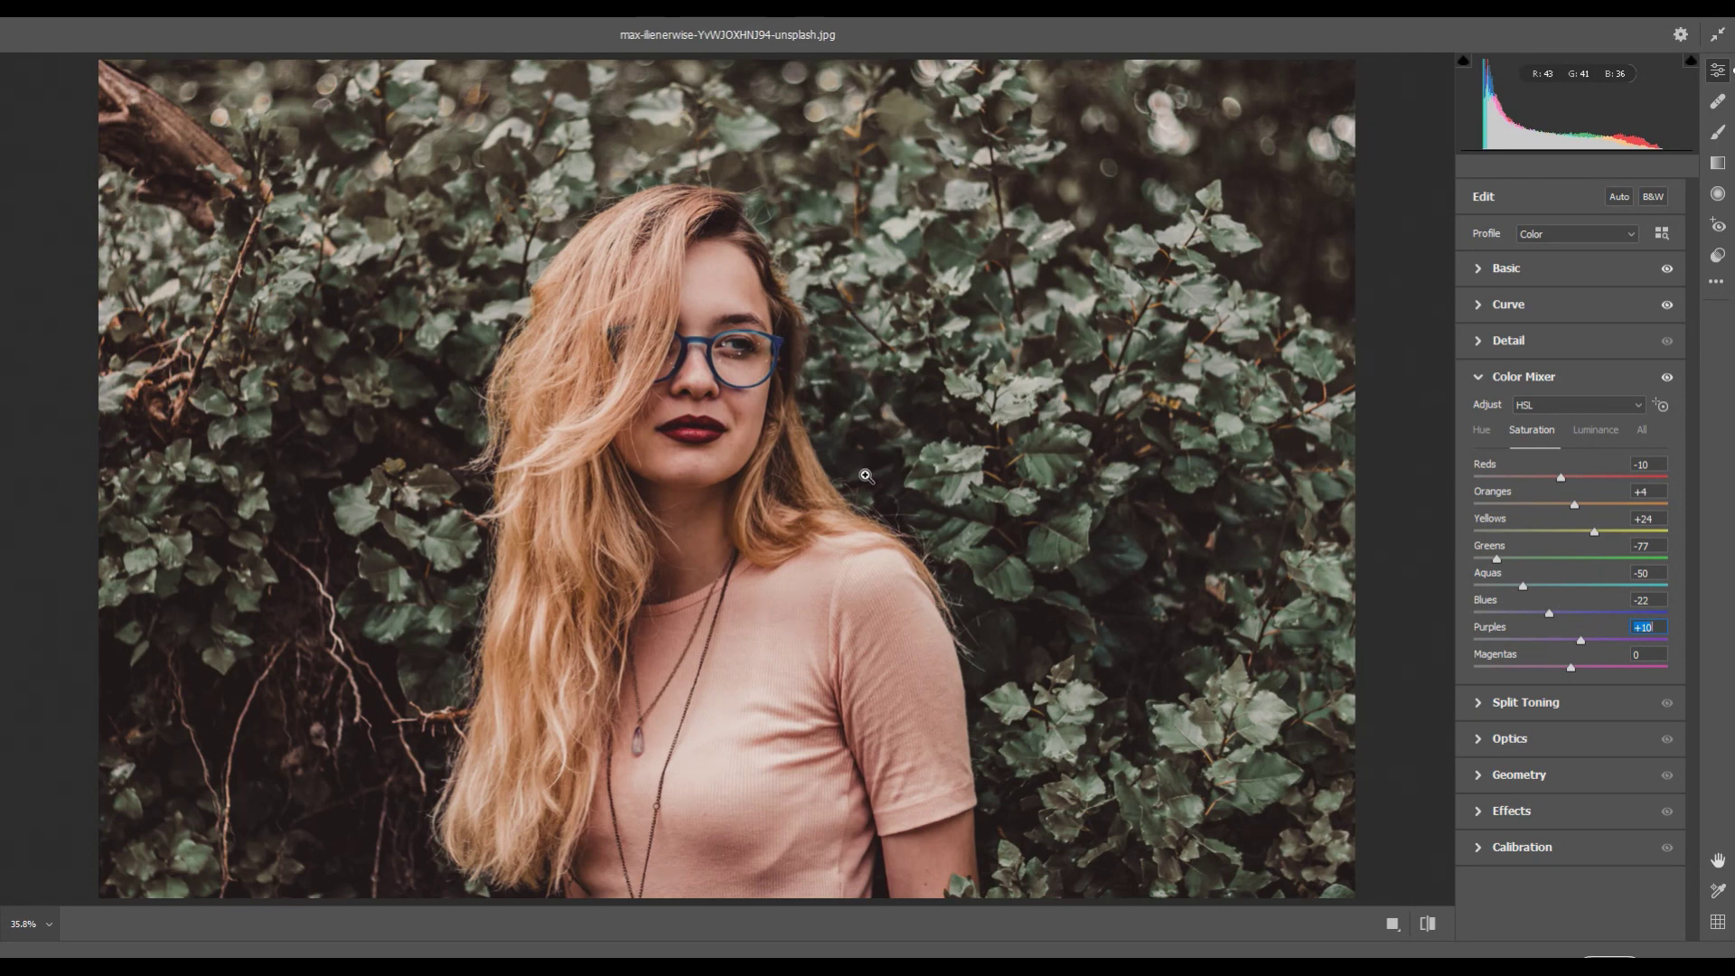
# Switch the Color Mixer to Luminance and brighten Oranges to +21 and Yellows to +23.
pyautogui.click(1668, 378)
pyautogui.click(1670, 381)
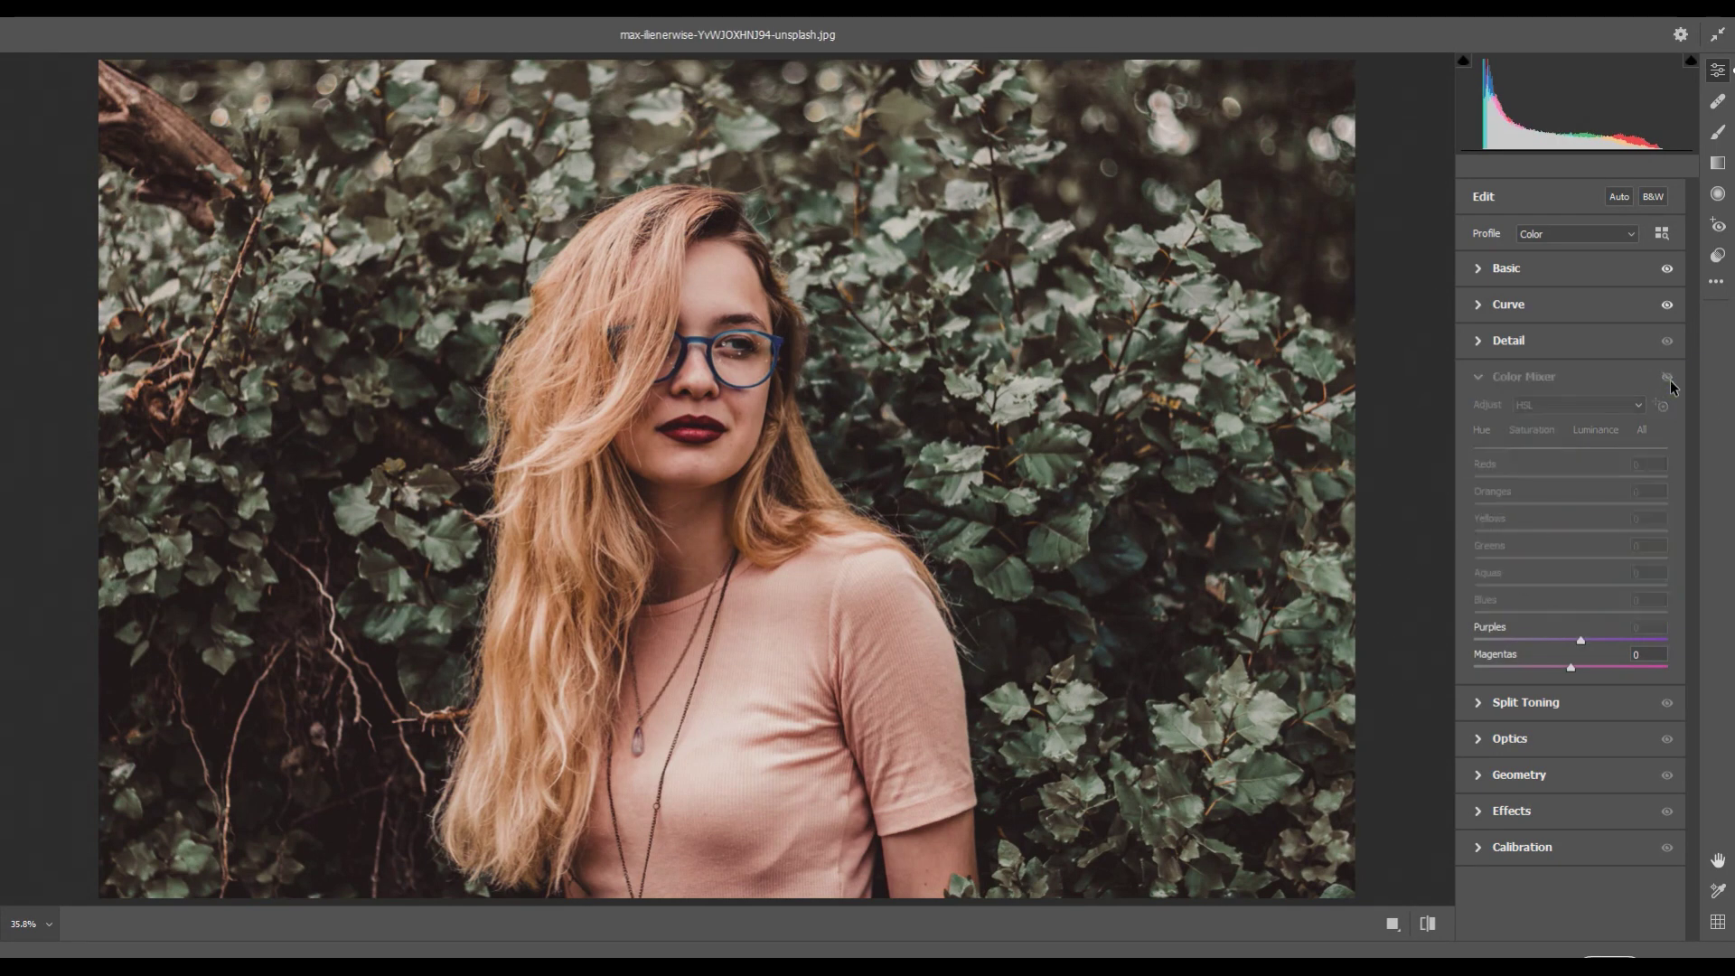
pyautogui.click(1670, 381)
pyautogui.click(1670, 380)
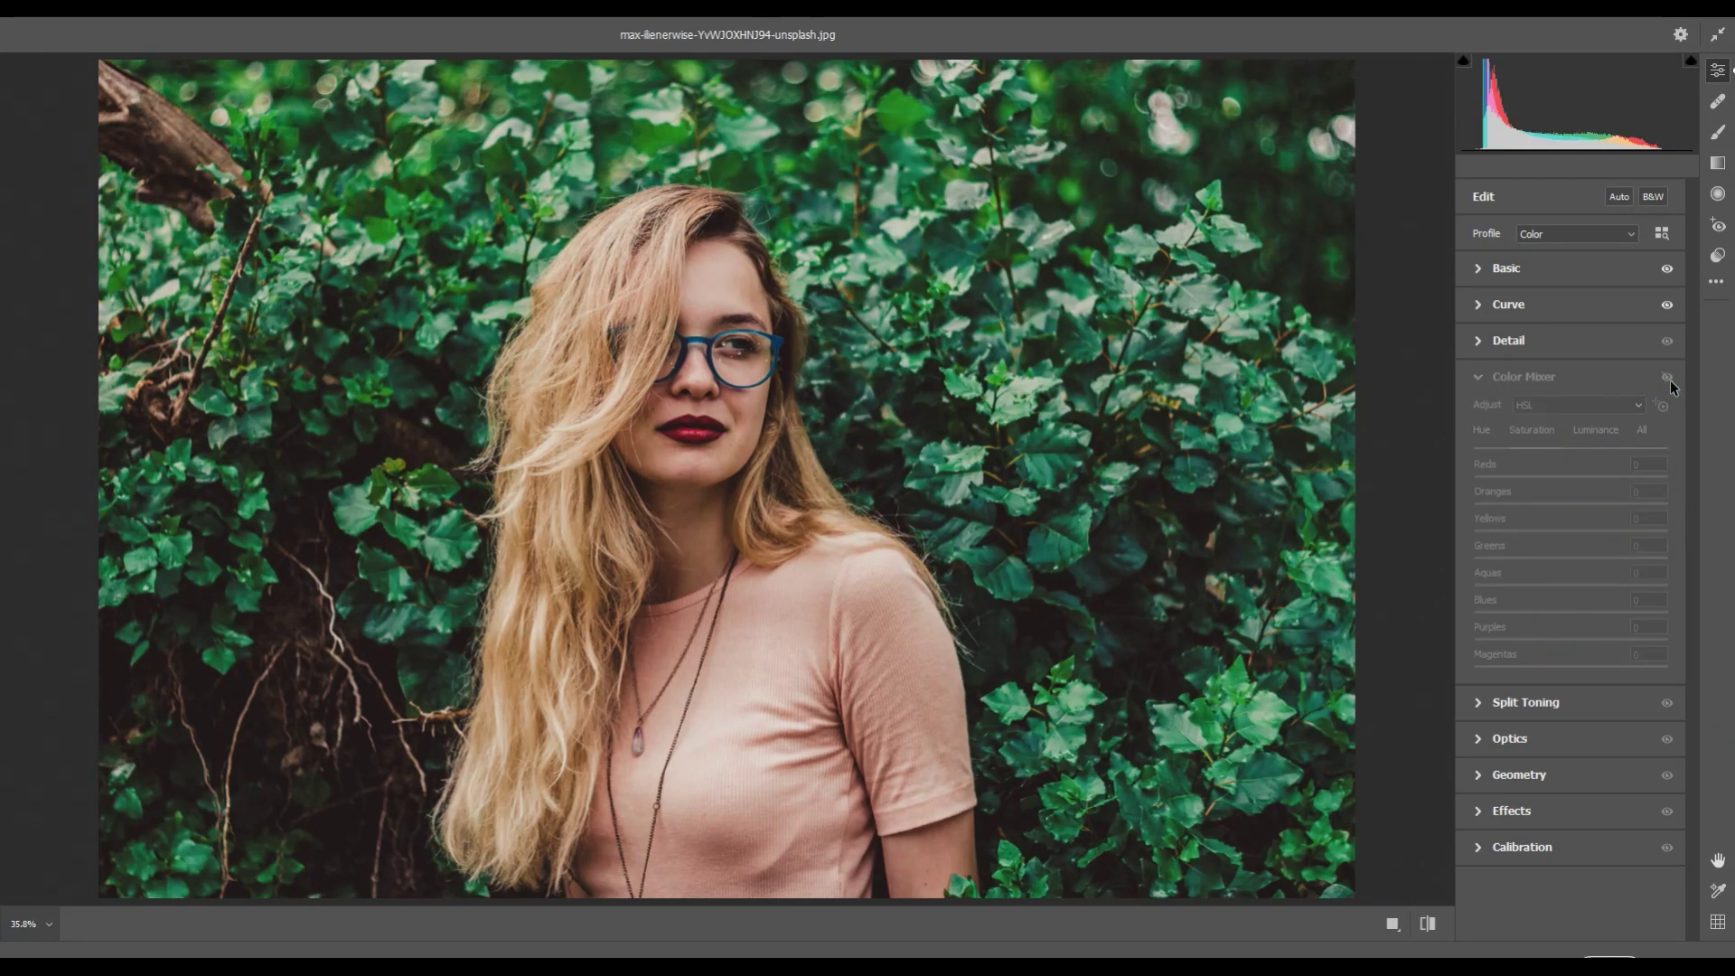
pyautogui.click(1604, 431)
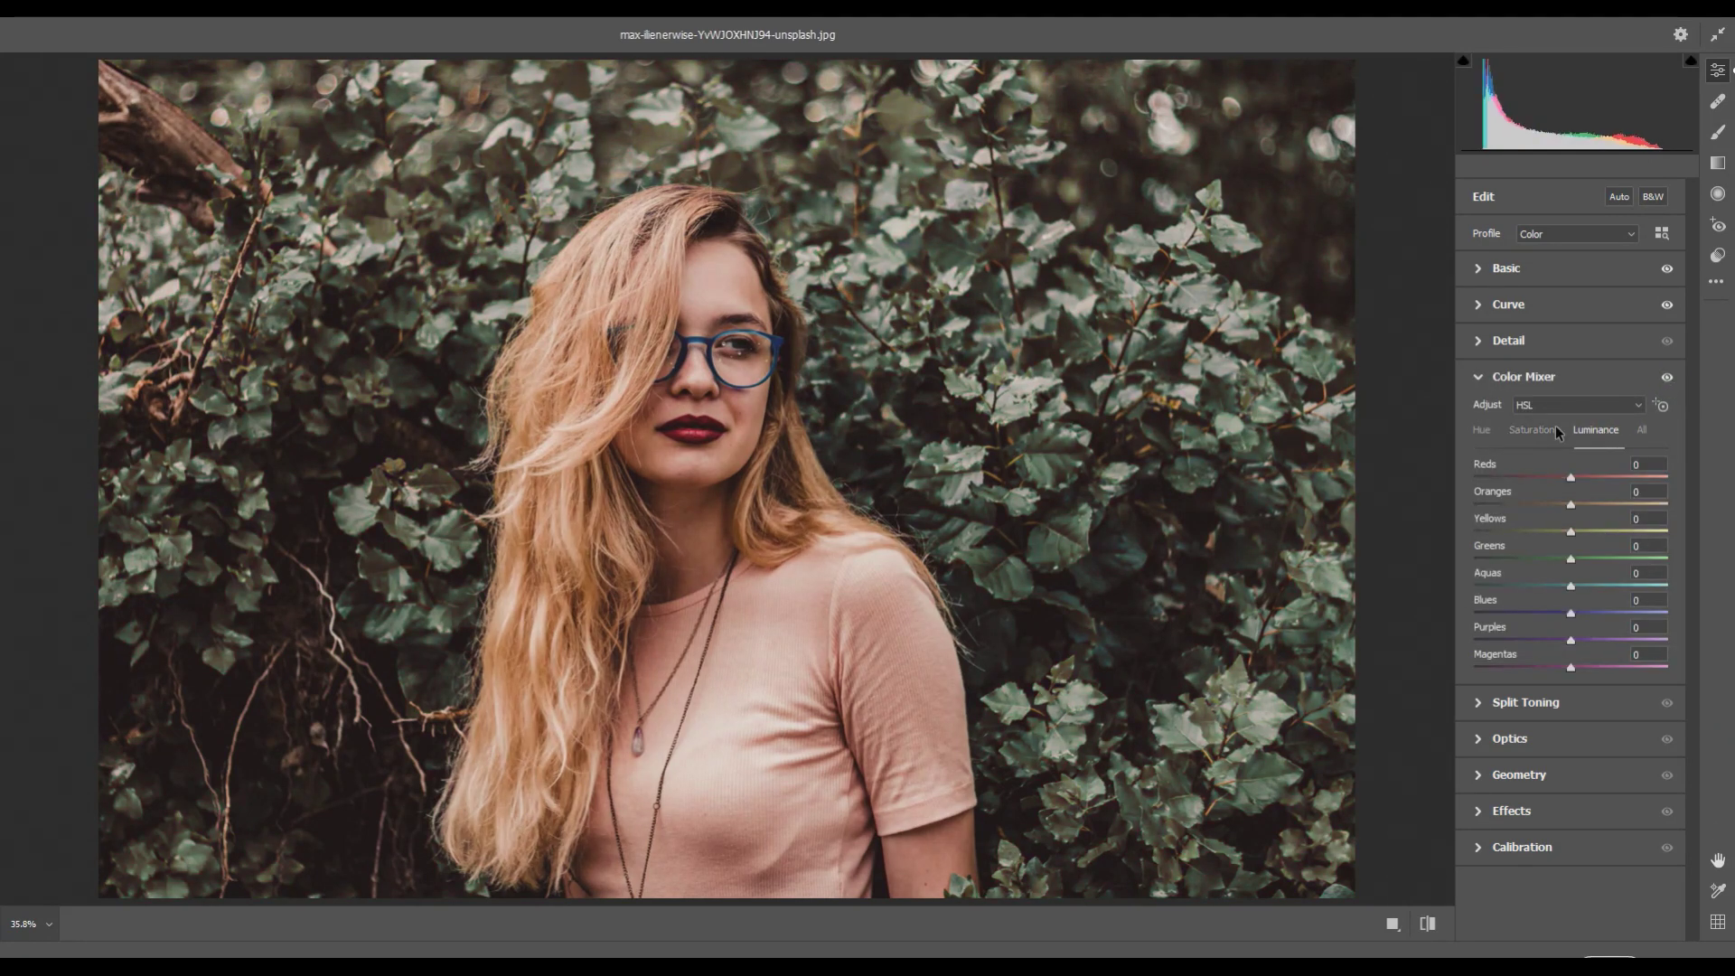
pyautogui.moveTo(1572, 509); pyautogui.dragTo(1587, 512)
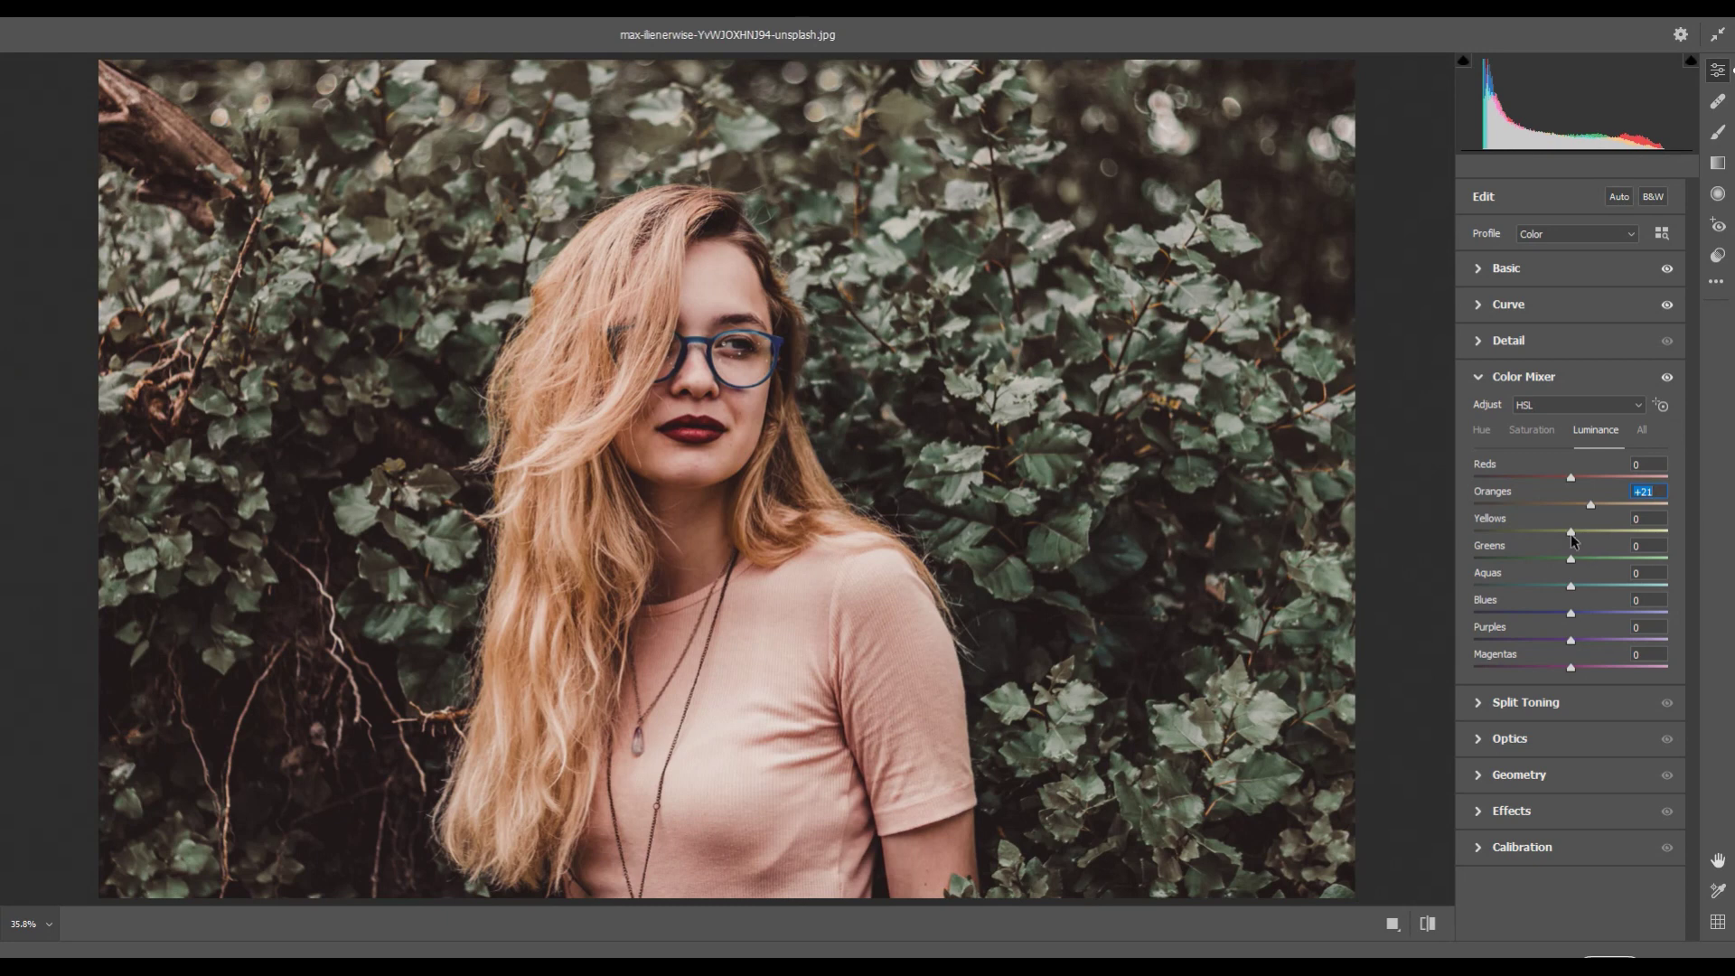
pyautogui.moveTo(1571, 531); pyautogui.dragTo(1610, 536)
# Darken luminance: Greens -58, Aquas -65, Blues -64, Purples -62, Magentas -33.
pyautogui.moveTo(1572, 559); pyautogui.dragTo(1514, 573)
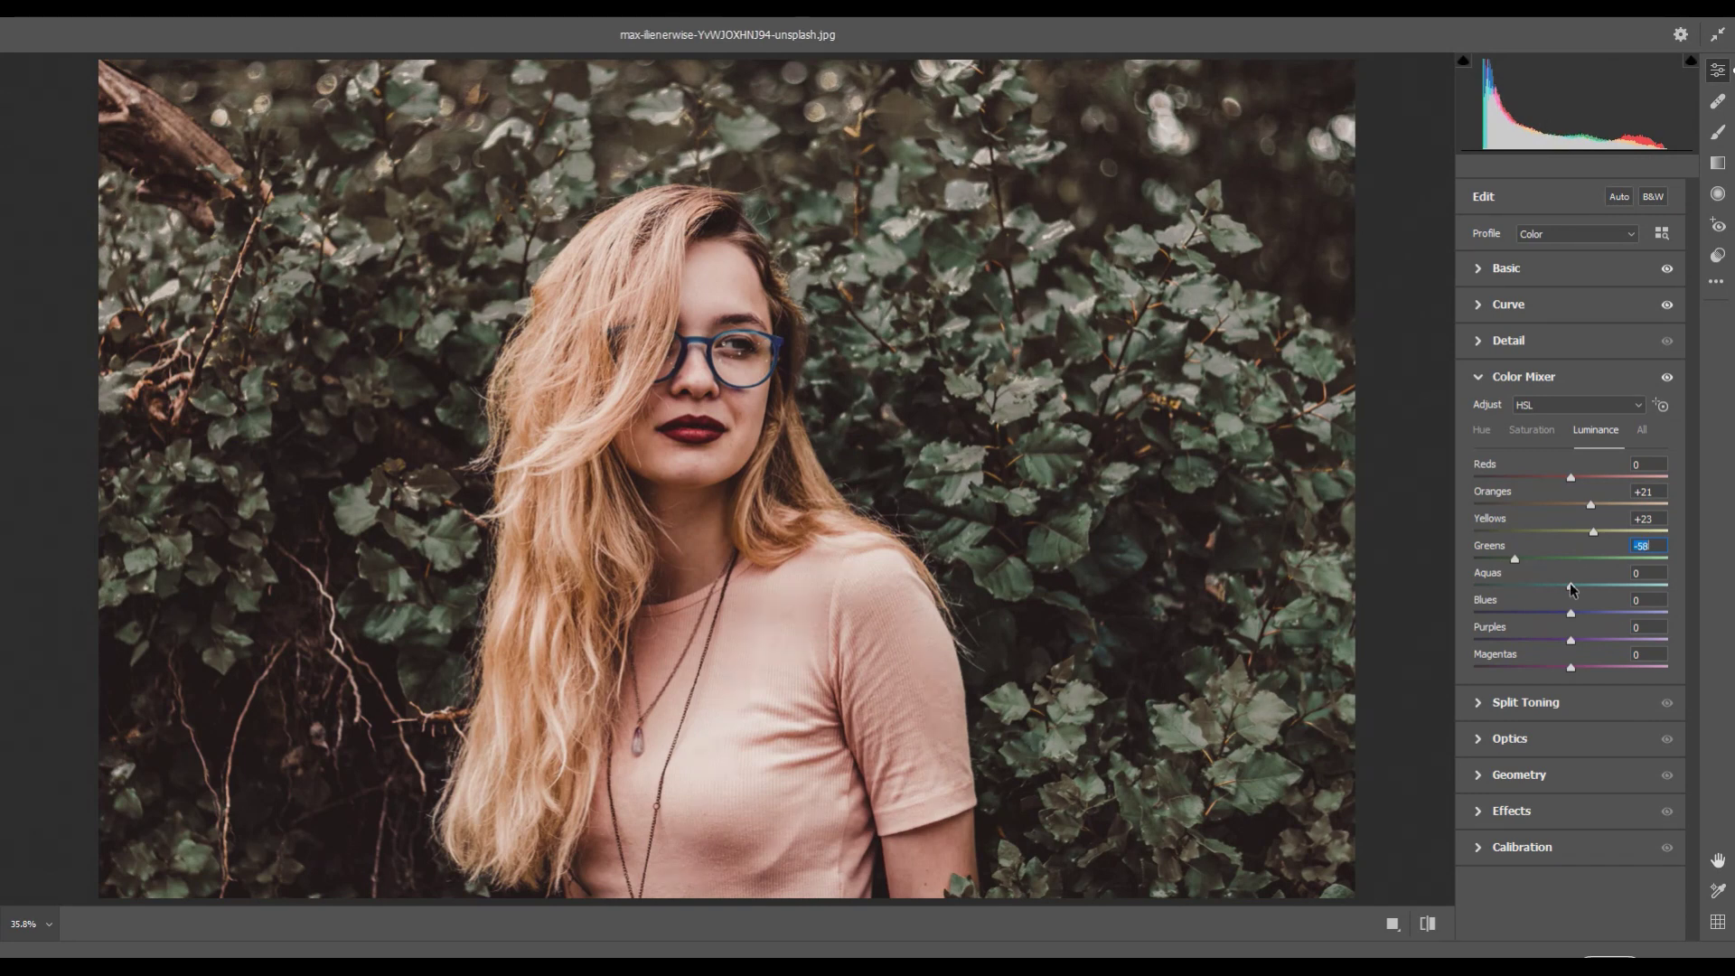
pyautogui.moveTo(1570, 585); pyautogui.dragTo(1509, 592)
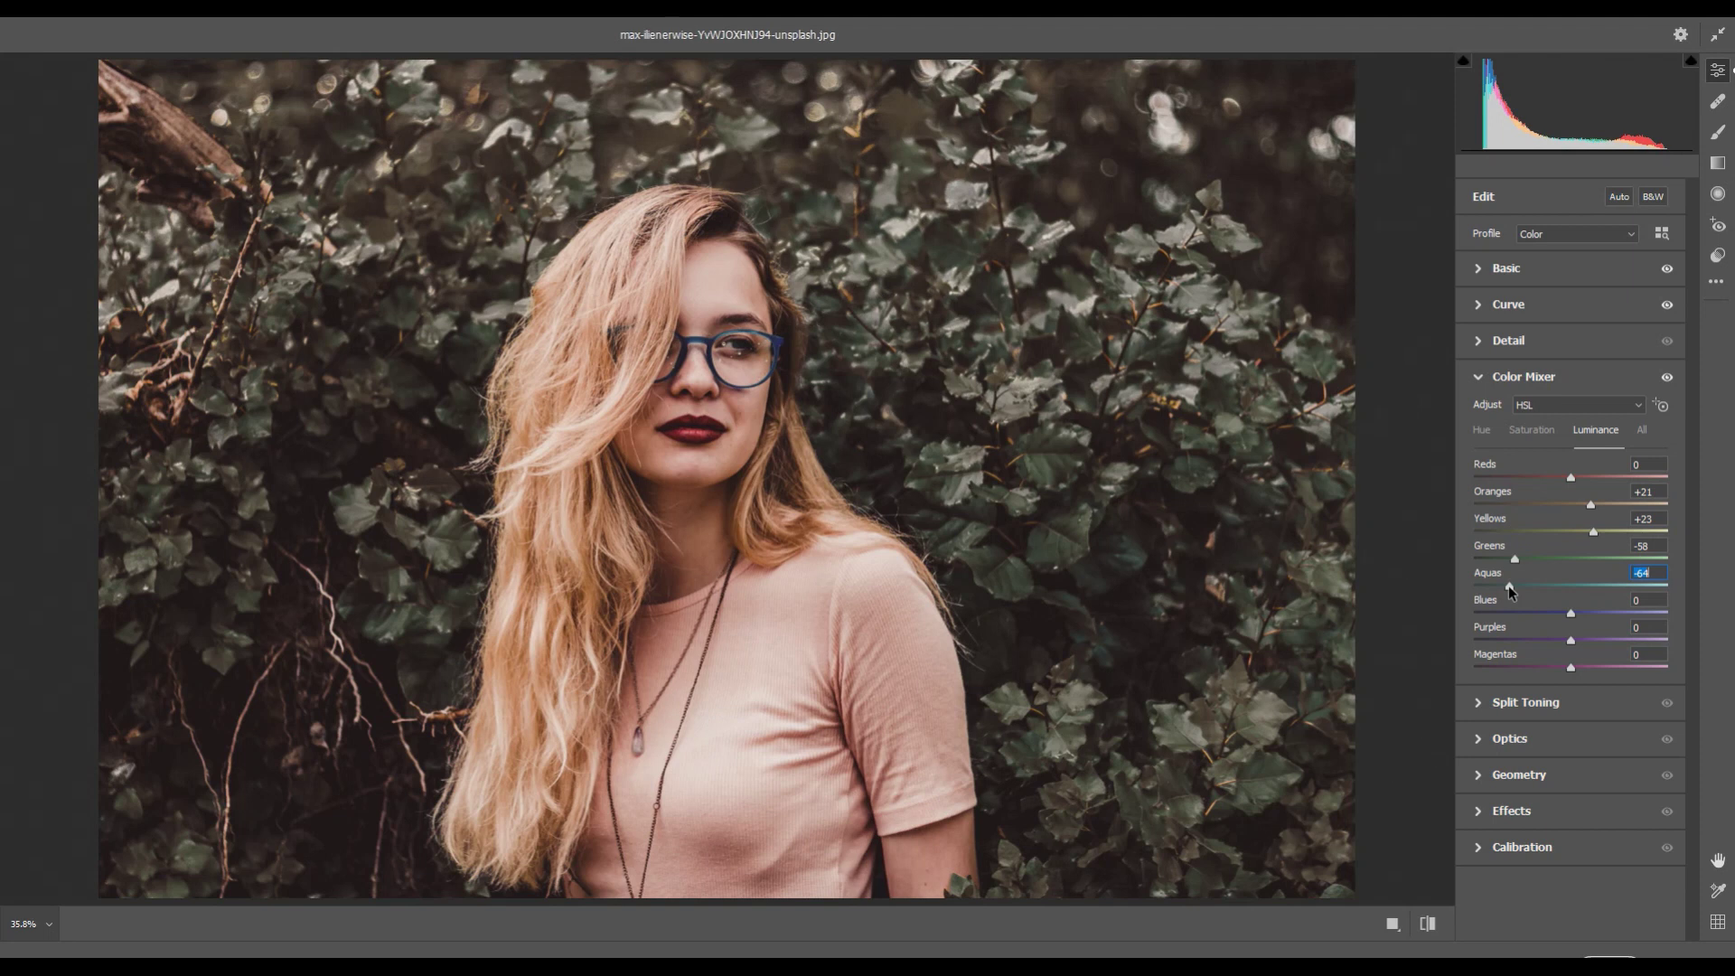
pyautogui.moveTo(1508, 588); pyautogui.dragTo(1546, 616)
pyautogui.moveTo(1570, 642); pyautogui.dragTo(1509, 643)
pyautogui.moveTo(1571, 667); pyautogui.dragTo(1544, 667)
pyautogui.click(1668, 378)
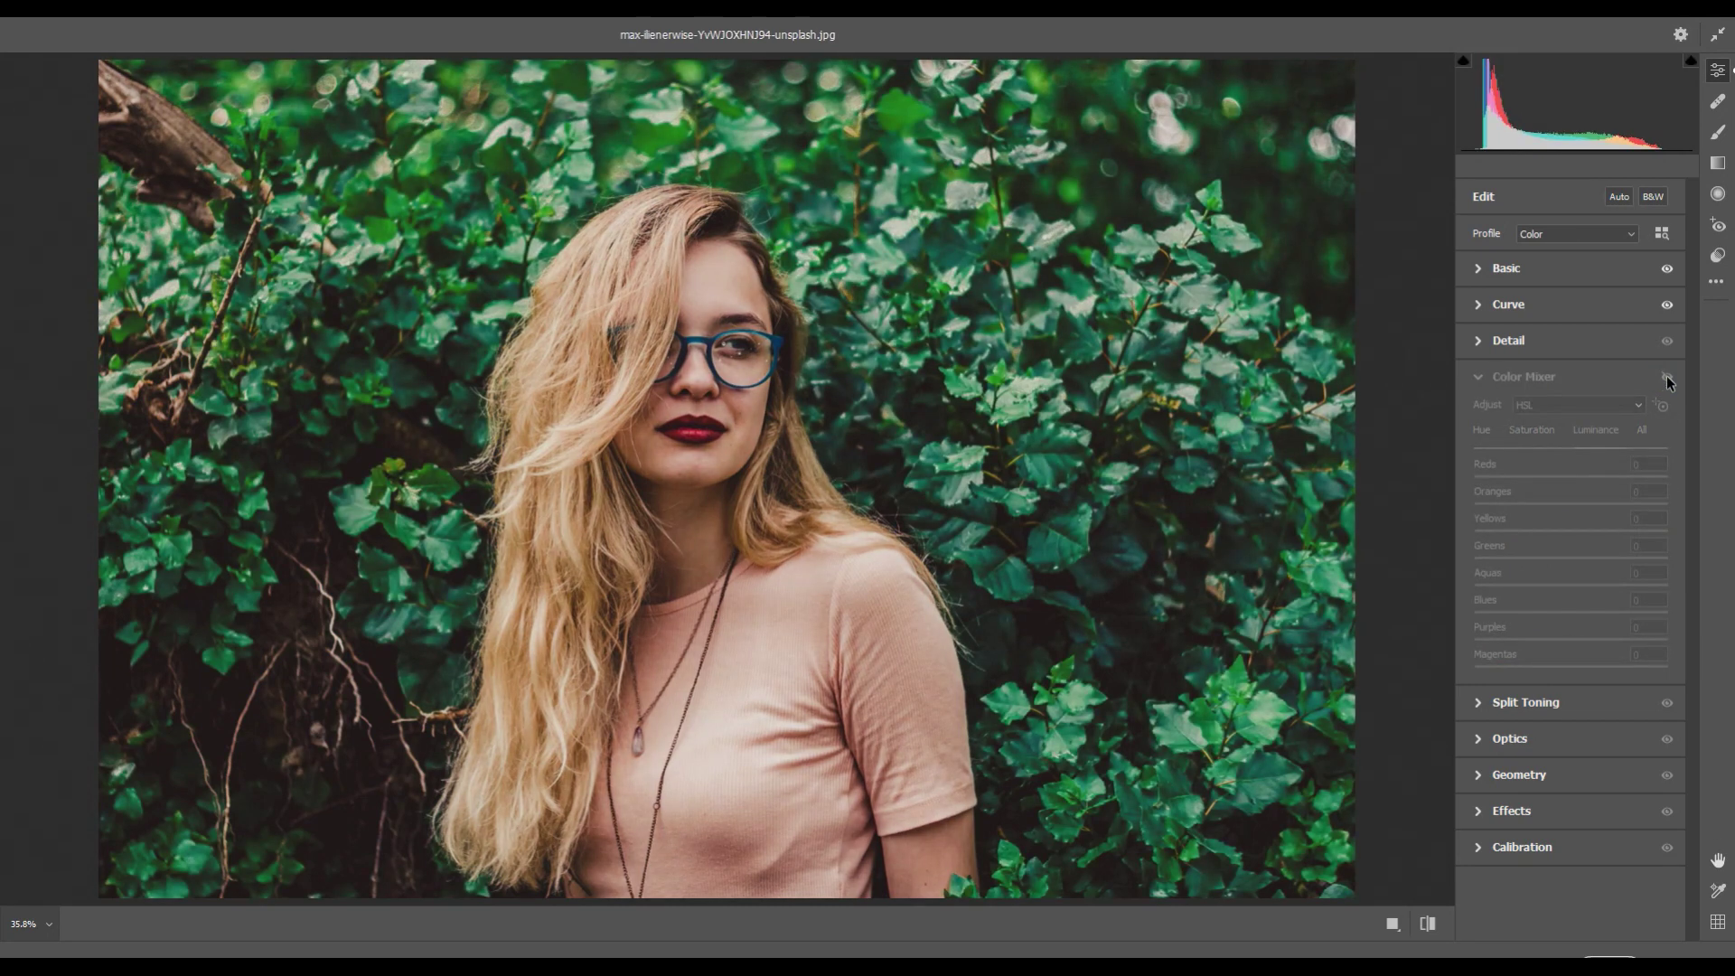
pyautogui.click(1667, 377)
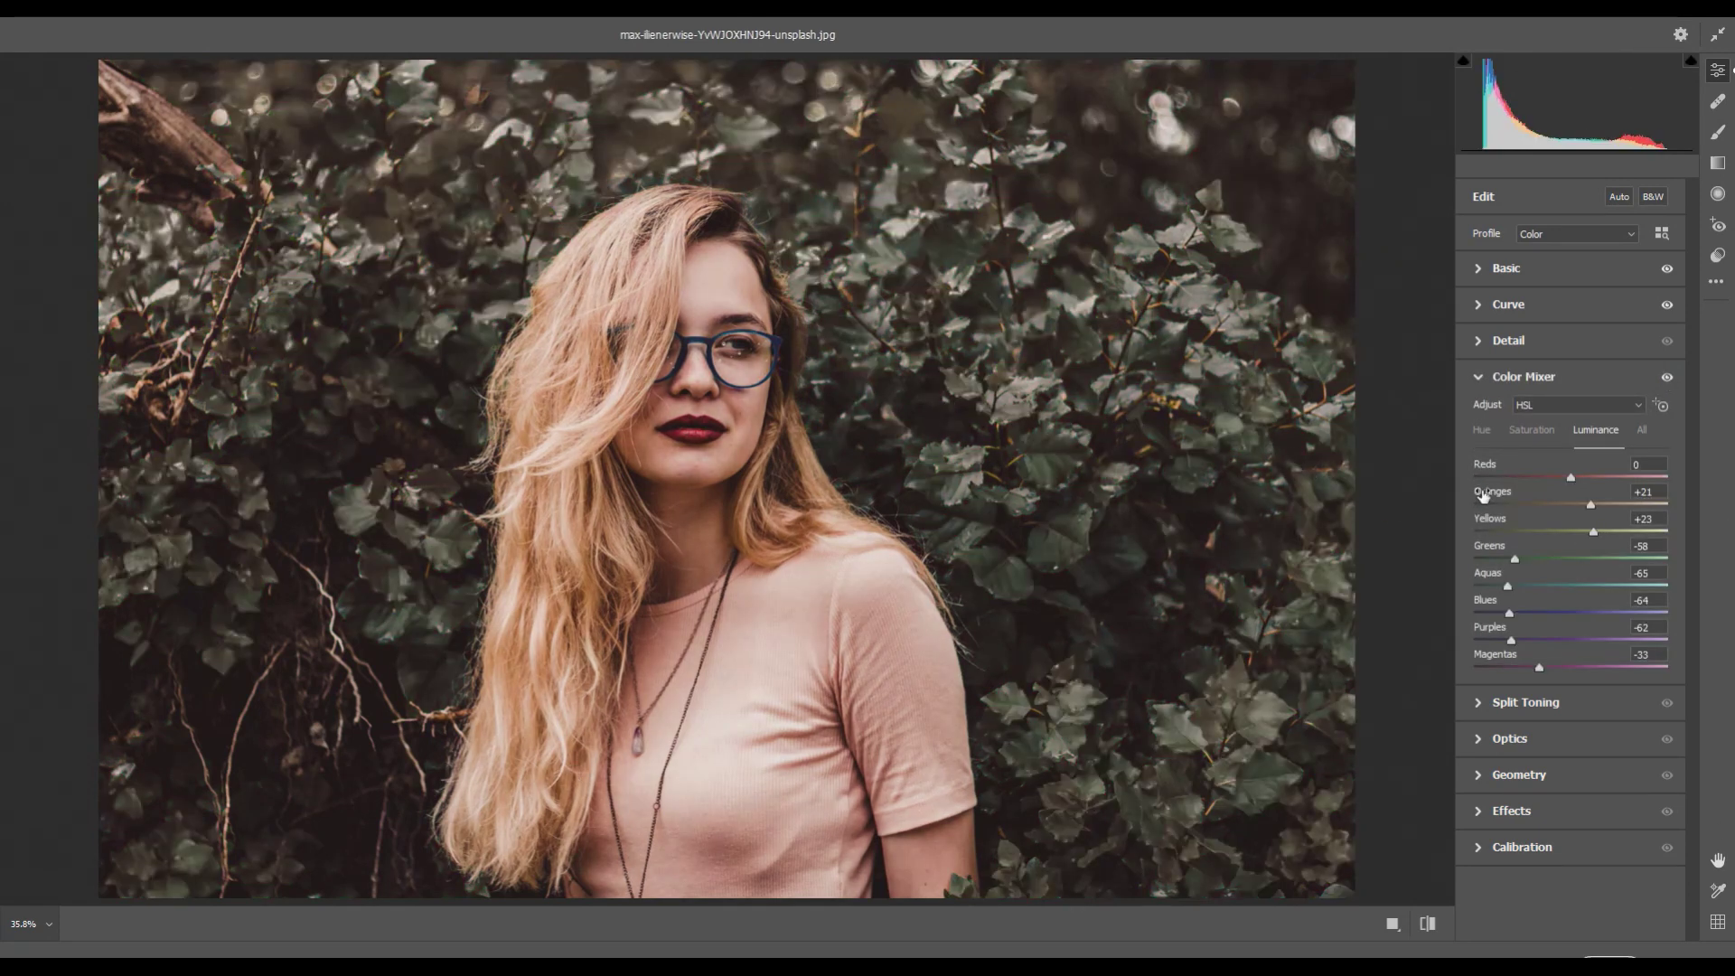
pyautogui.click(1479, 378)
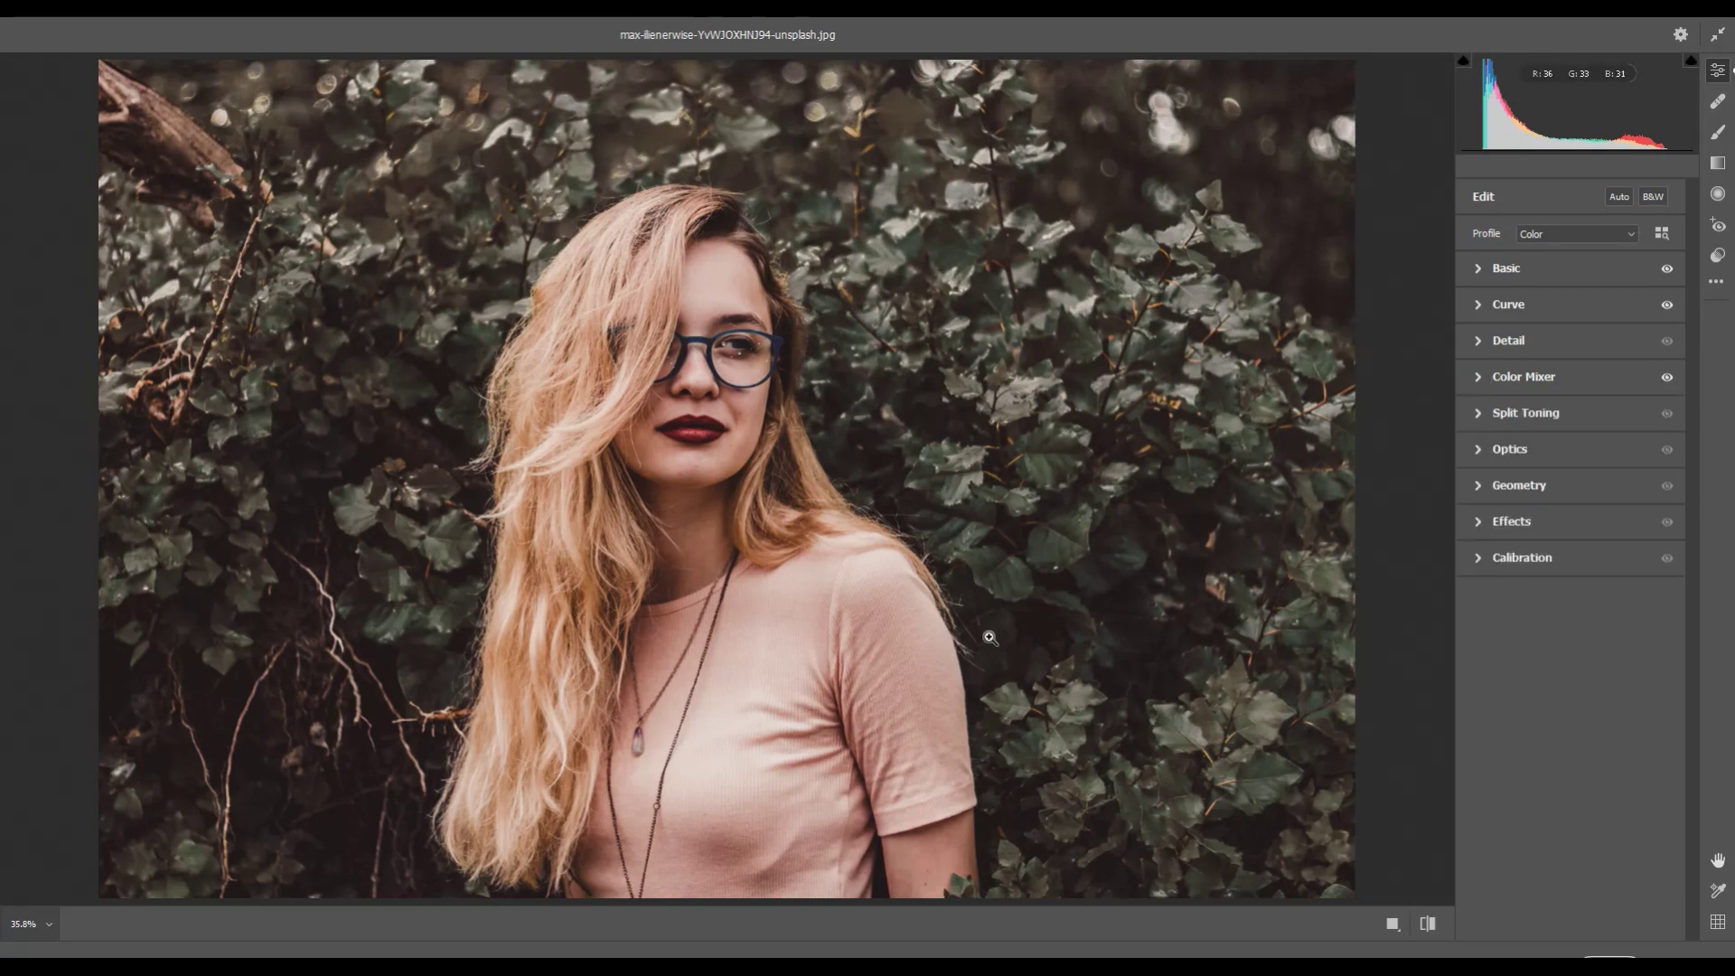
# Split-tone the highlights warm at hue 39 and saturation 10.
pyautogui.click(1480, 415)
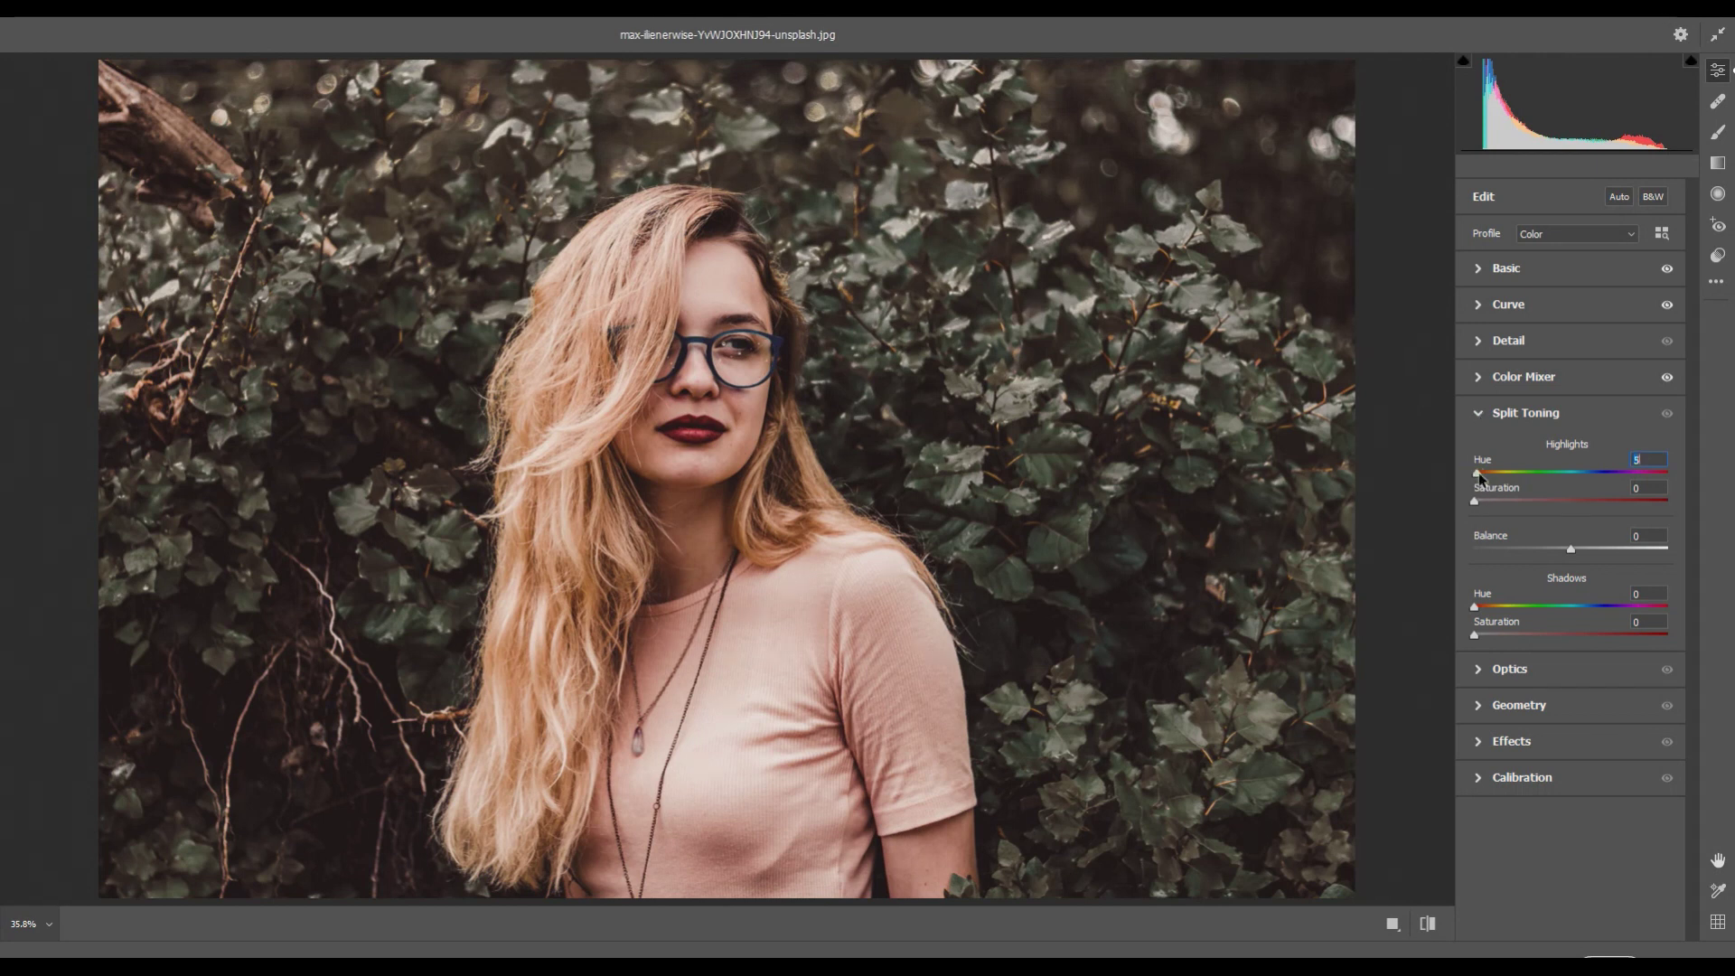
pyautogui.moveTo(1476, 474); pyautogui.dragTo(1494, 474)
pyautogui.press('Tab')
pyautogui.moveTo(1493, 500); pyautogui.dragTo(1497, 500)
pyautogui.moveTo(1494, 477); pyautogui.dragTo(1496, 476)
pyautogui.moveTo(1497, 476); pyautogui.dragTo(1496, 476)
pyautogui.click(1657, 461)
pyautogui.click(1669, 414)
pyautogui.click(1669, 413)
# Tint the shadows teal-green at hue 177 and saturation 10, then collapse Split Toning.
pyautogui.moveTo(1476, 608); pyautogui.dragTo(1559, 614)
pyautogui.moveTo(1473, 635); pyautogui.dragTo(1510, 632)
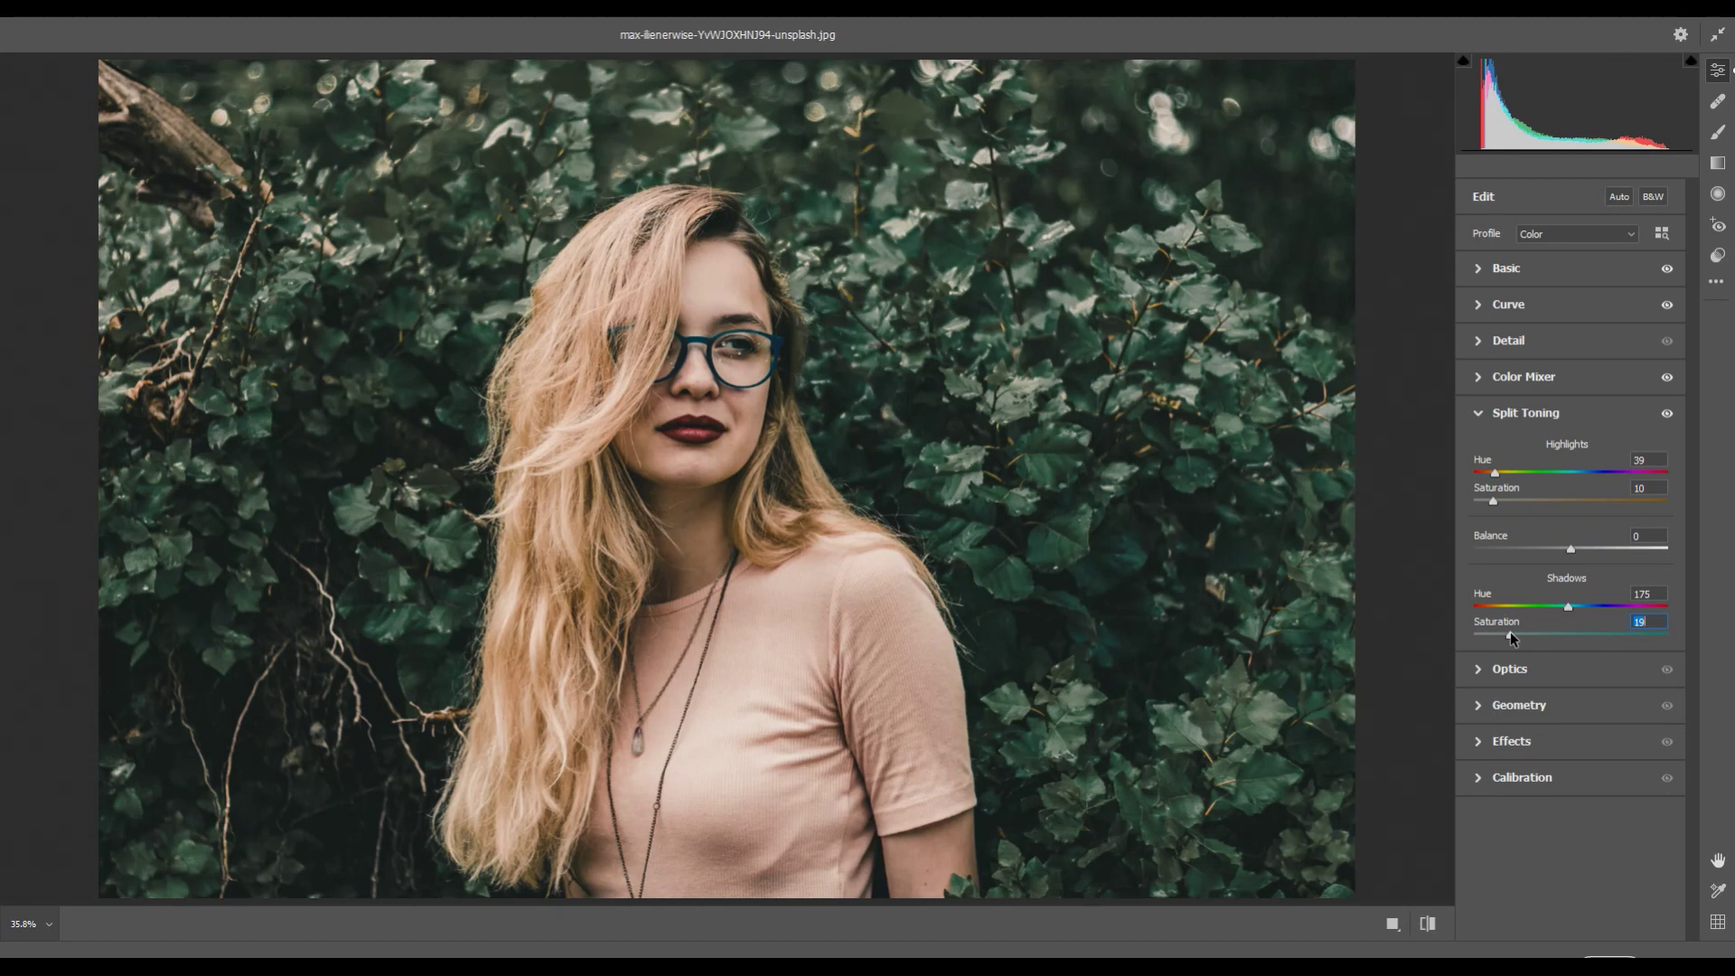
pyautogui.moveTo(1510, 632); pyautogui.dragTo(1490, 628)
pyautogui.click(1569, 607)
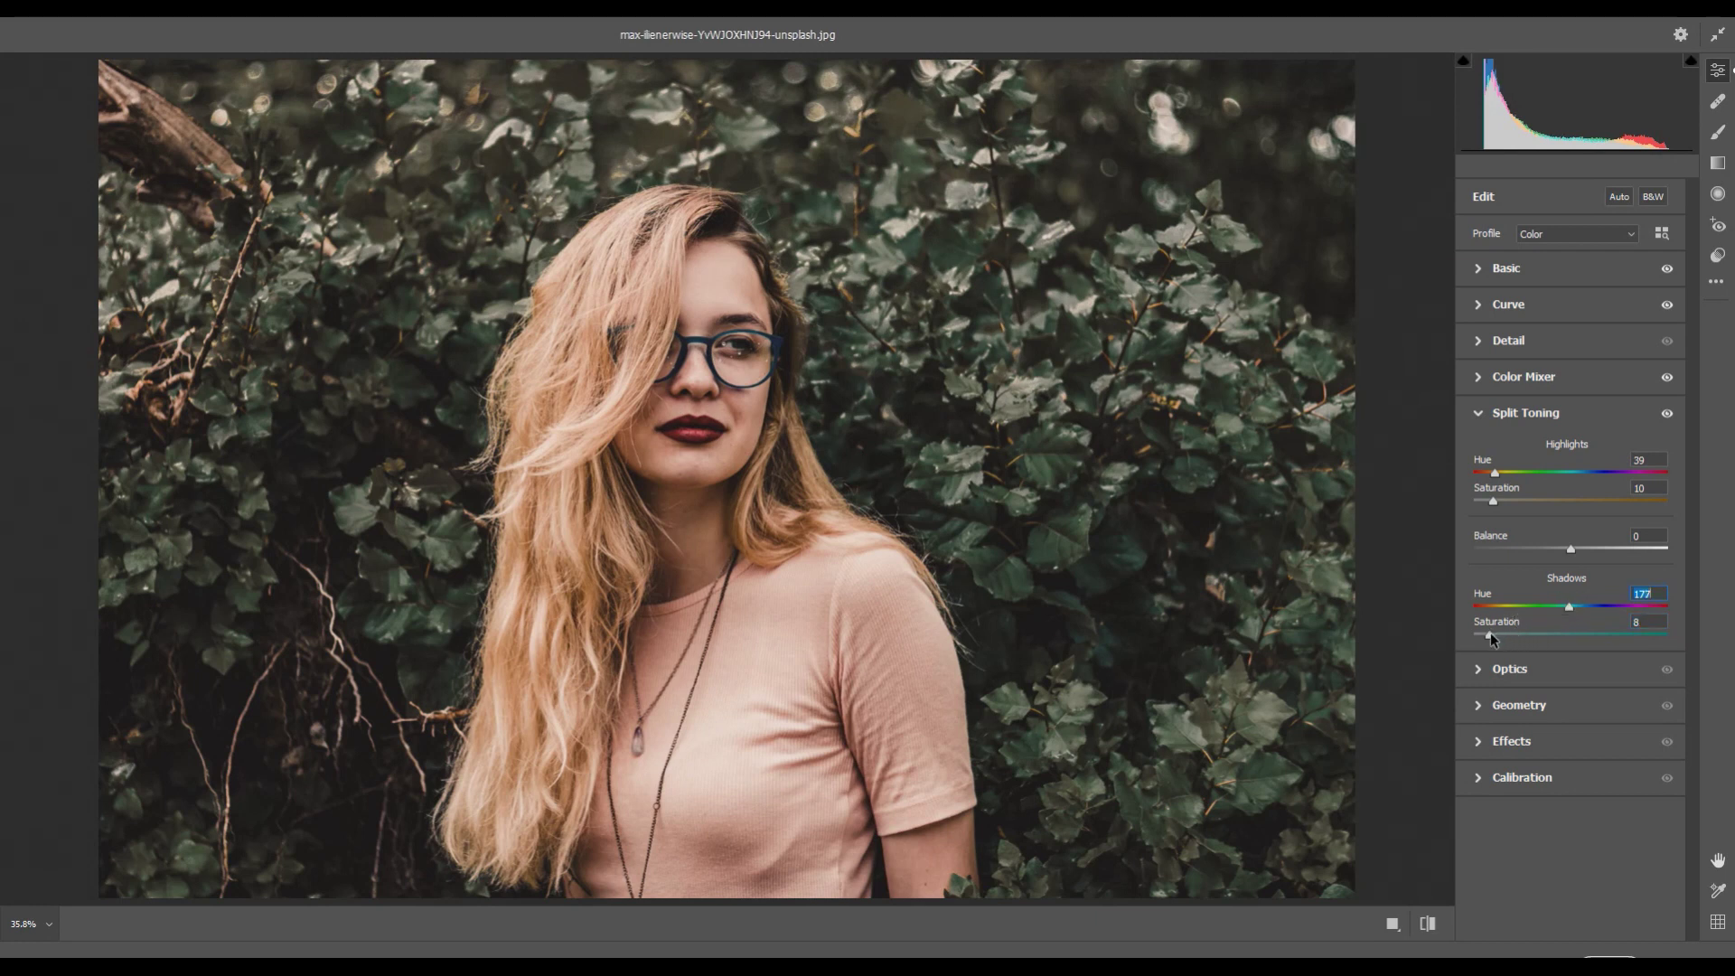
pyautogui.moveTo(1489, 632); pyautogui.dragTo(1490, 633)
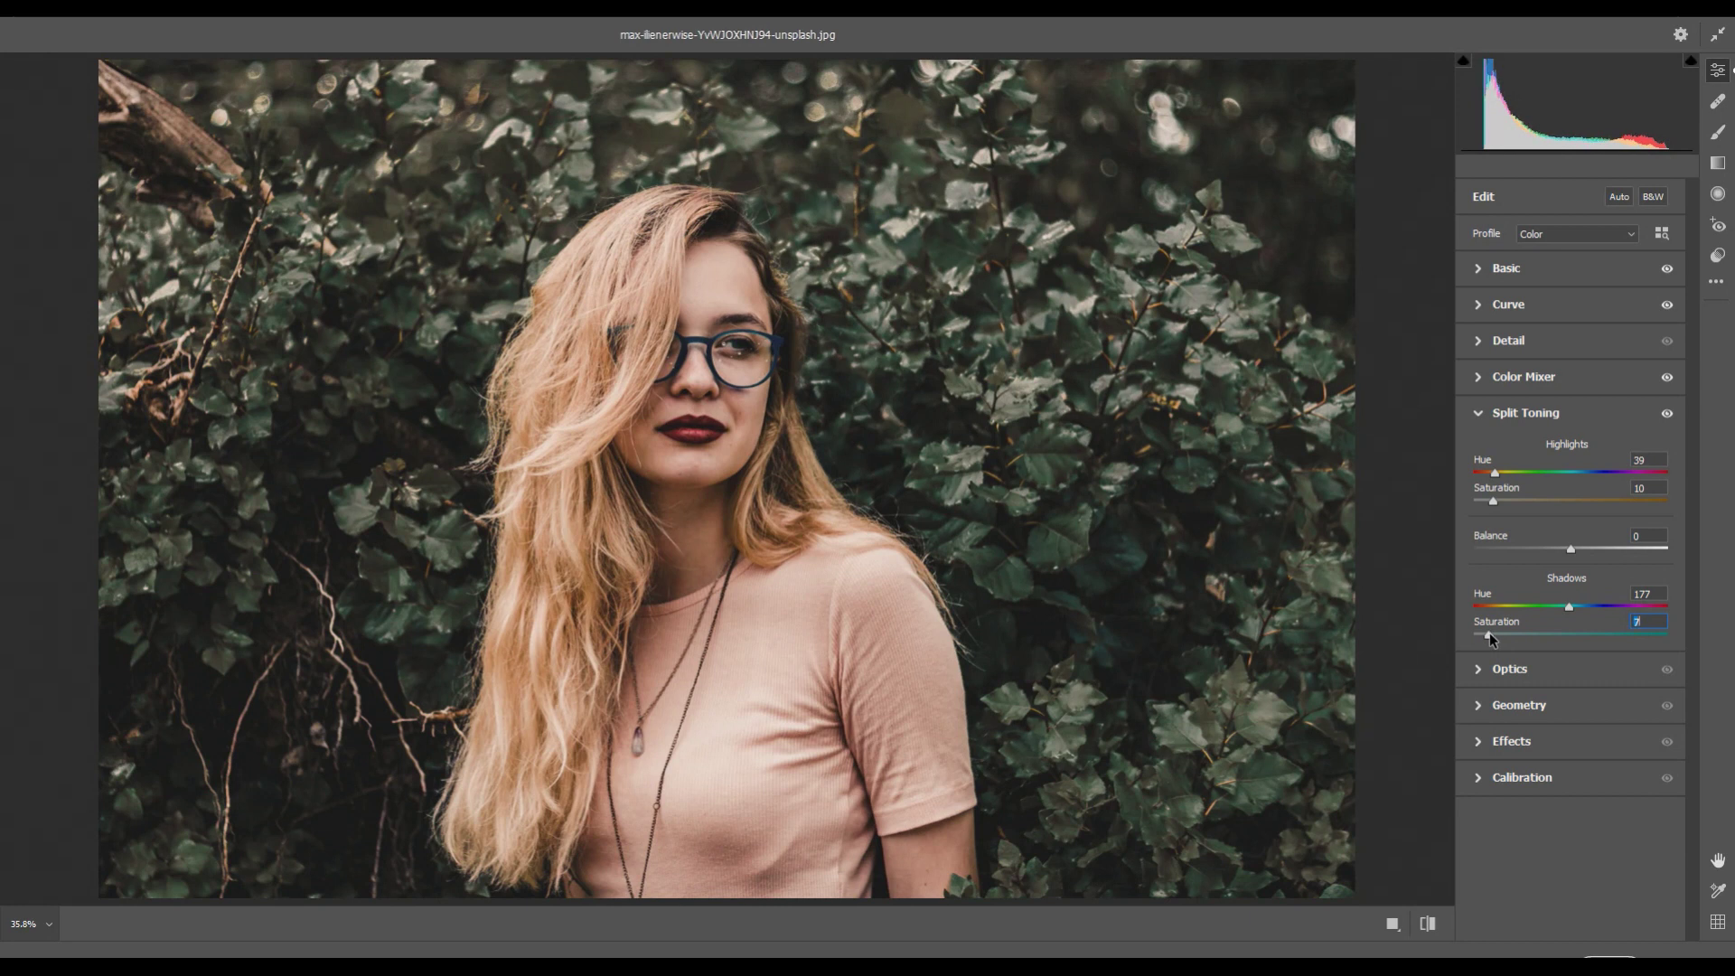
pyautogui.click(1667, 414)
pyautogui.click(1668, 414)
pyautogui.click(1485, 420)
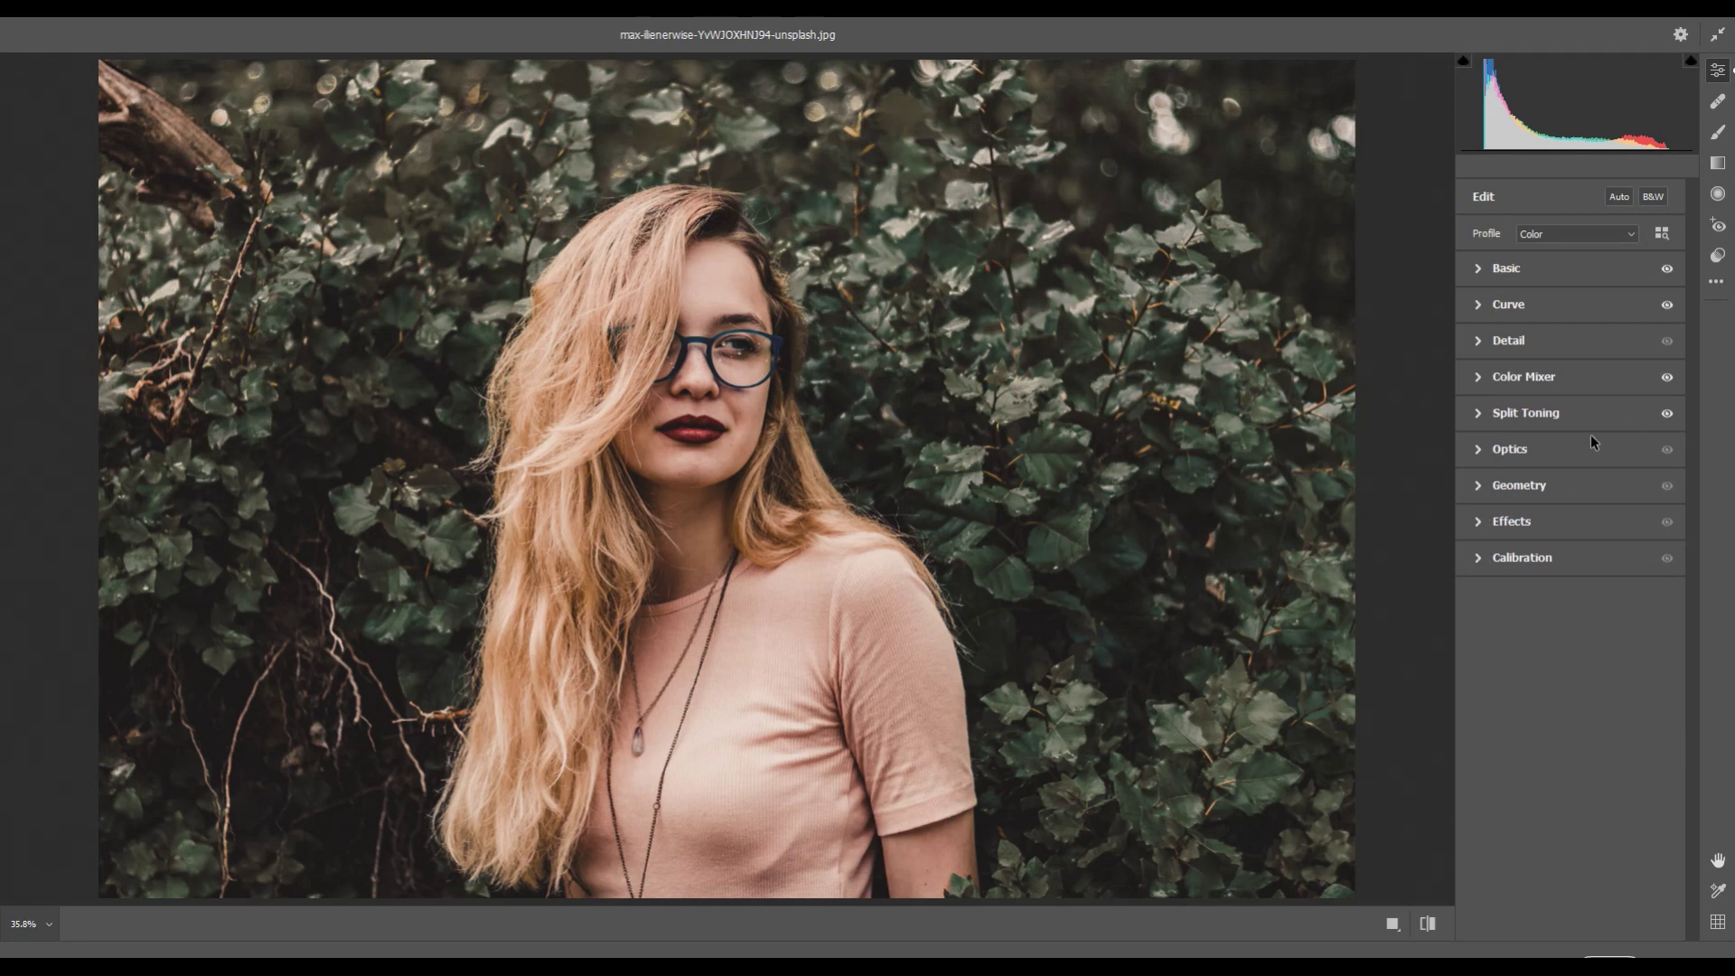
# In the Detail panel, set Sharpening 22, Noise Reduction 6 and Color Noise Reduction 3.
pyautogui.click(1482, 342)
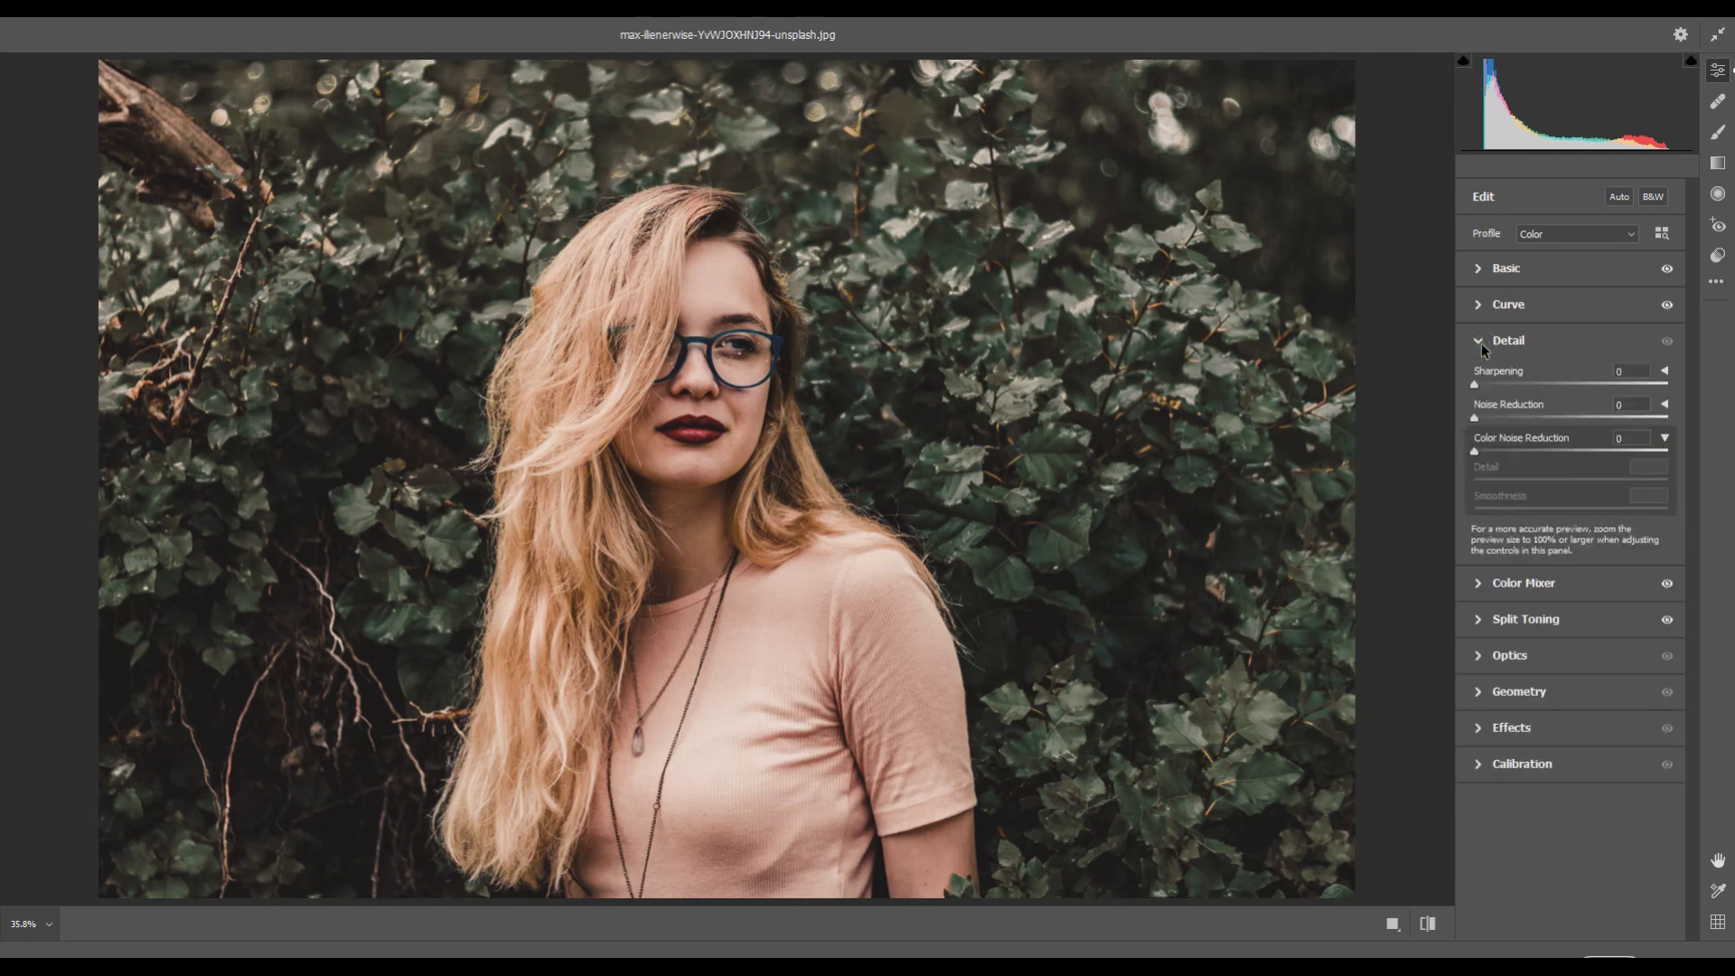
pyautogui.moveTo(1477, 384); pyautogui.dragTo(1508, 384)
pyautogui.moveTo(1507, 387); pyautogui.dragTo(1502, 386)
pyautogui.click(1477, 418)
pyautogui.moveTo(1597, 410); pyautogui.dragTo(1589, 410)
pyautogui.moveTo(1494, 423); pyautogui.dragTo(1486, 421)
pyautogui.moveTo(1477, 450); pyautogui.dragTo(1482, 452)
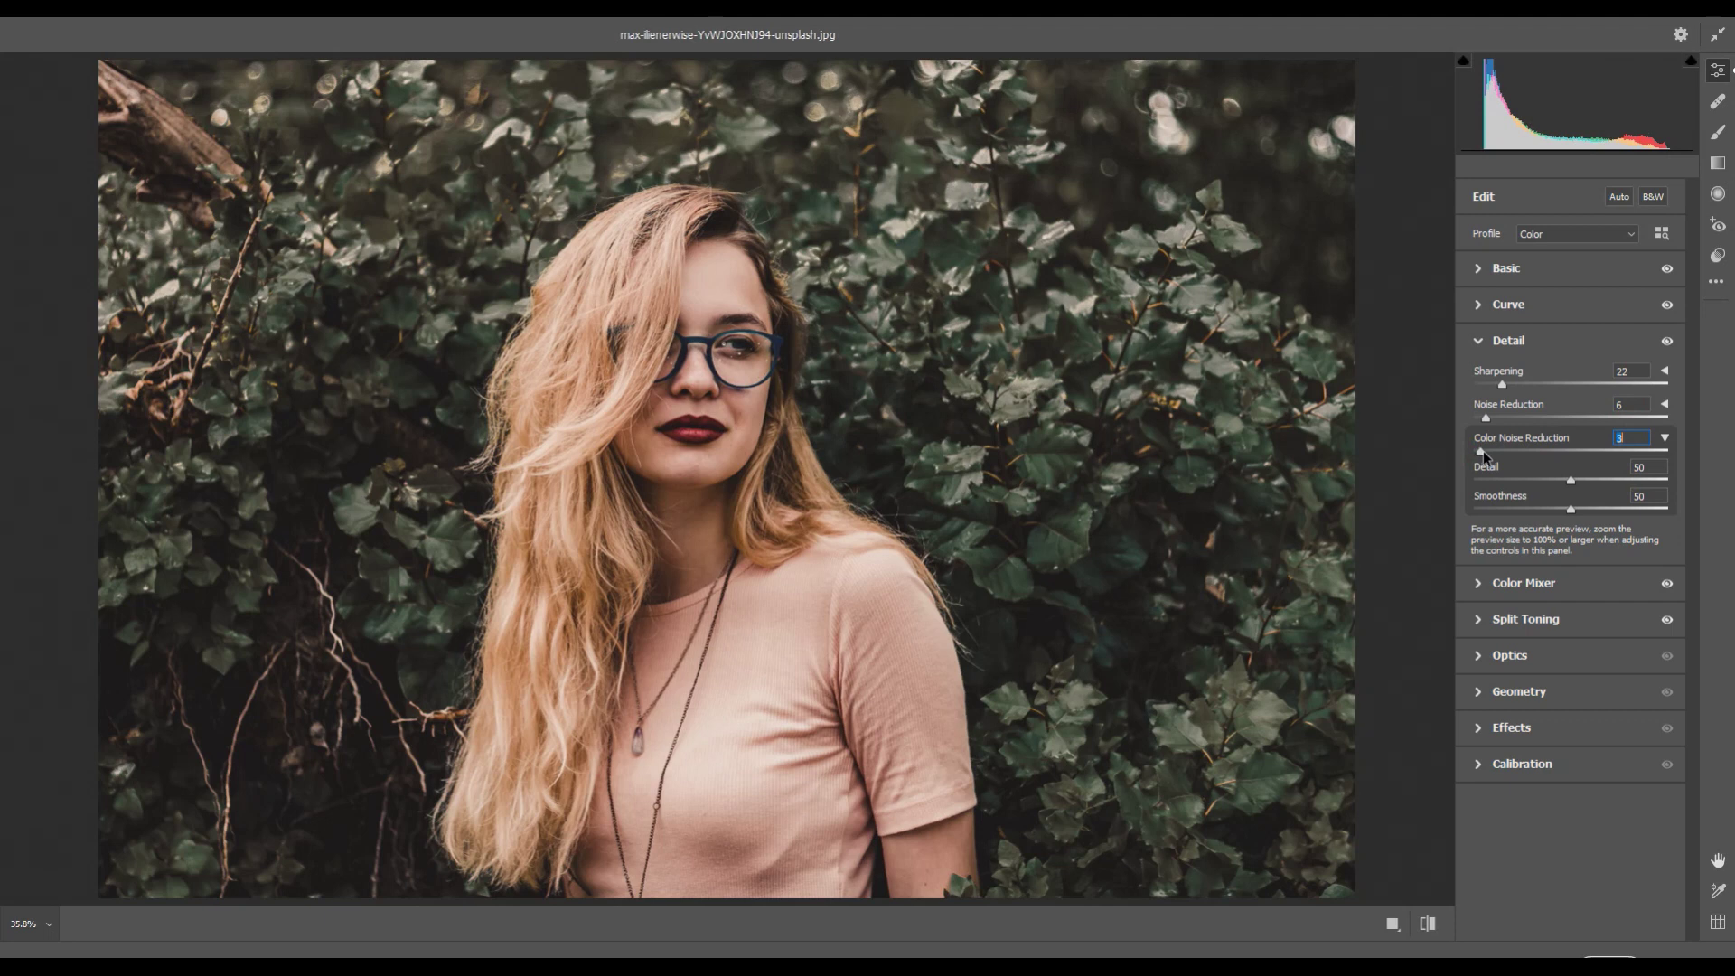
# Lower the sharpening radius from 1.0 to 0.8 and reset noise reduction to 0.
pyautogui.click(1665, 371)
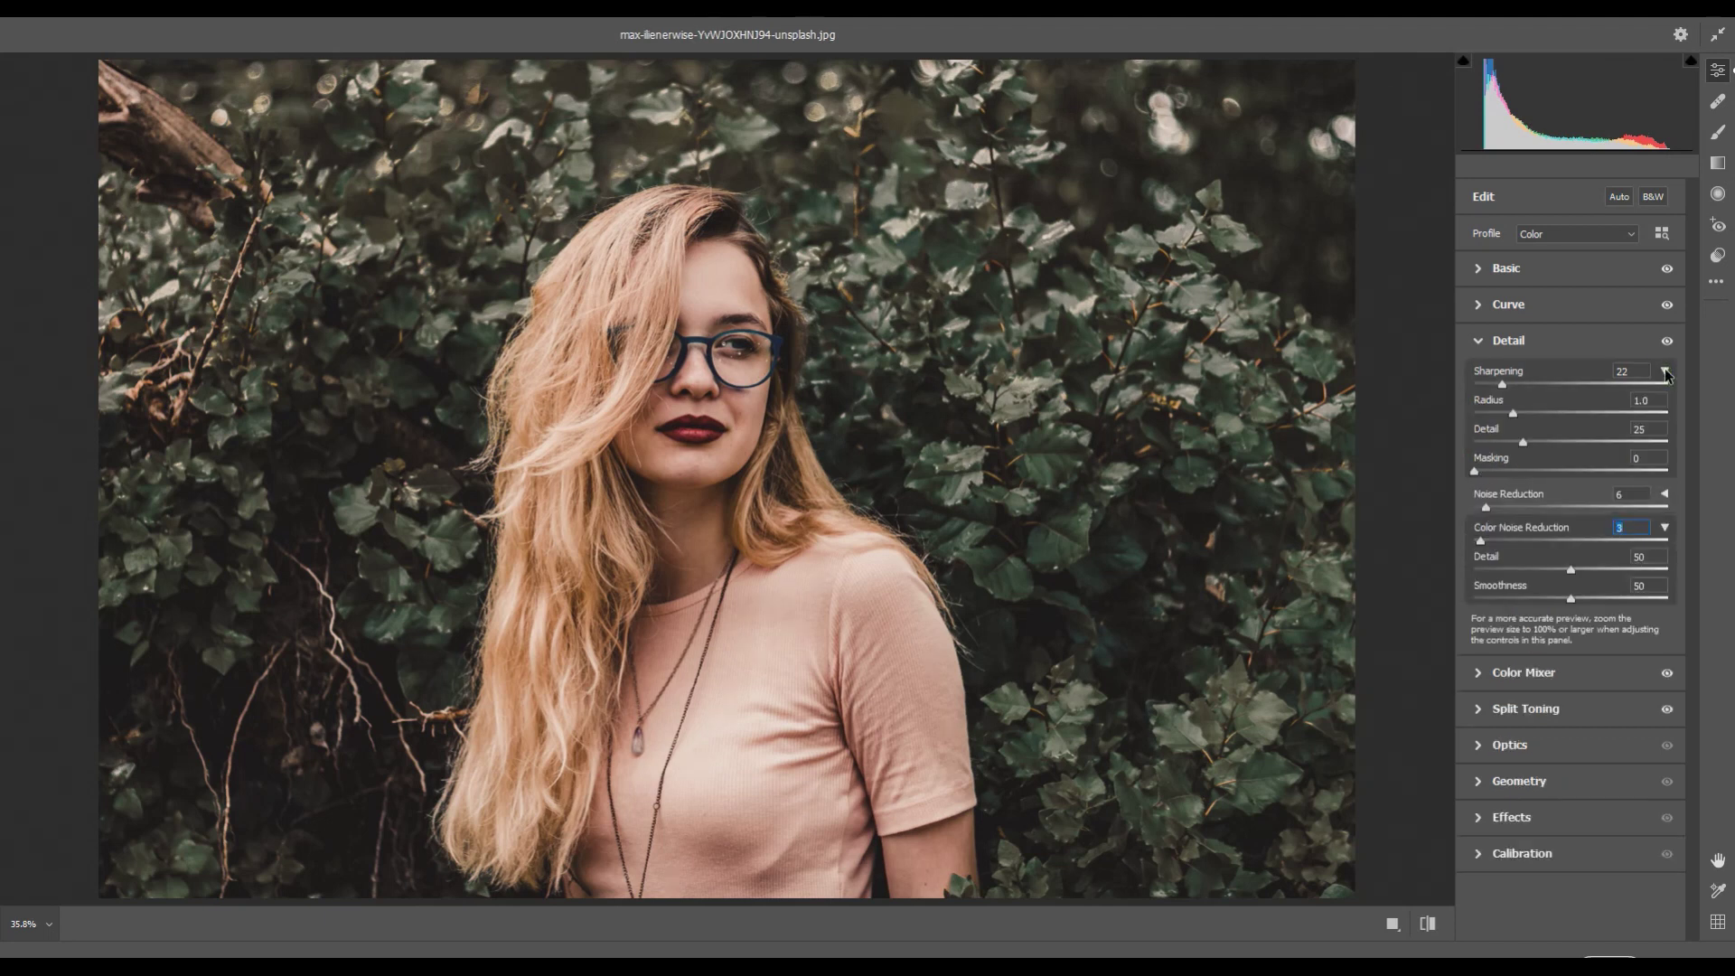
pyautogui.click(1513, 414)
pyautogui.moveTo(1510, 415); pyautogui.dragTo(1499, 416)
pyautogui.moveTo(1490, 509)
pyautogui.mouseDown()
pyautogui.moveTo(1472, 509)
pyautogui.moveTo(1515, 473)
pyautogui.mouseUp()
# Zoomed in on the lips, raise Noise Reduction to 11, then return to the full-photo view.
pyautogui.click(678, 432)
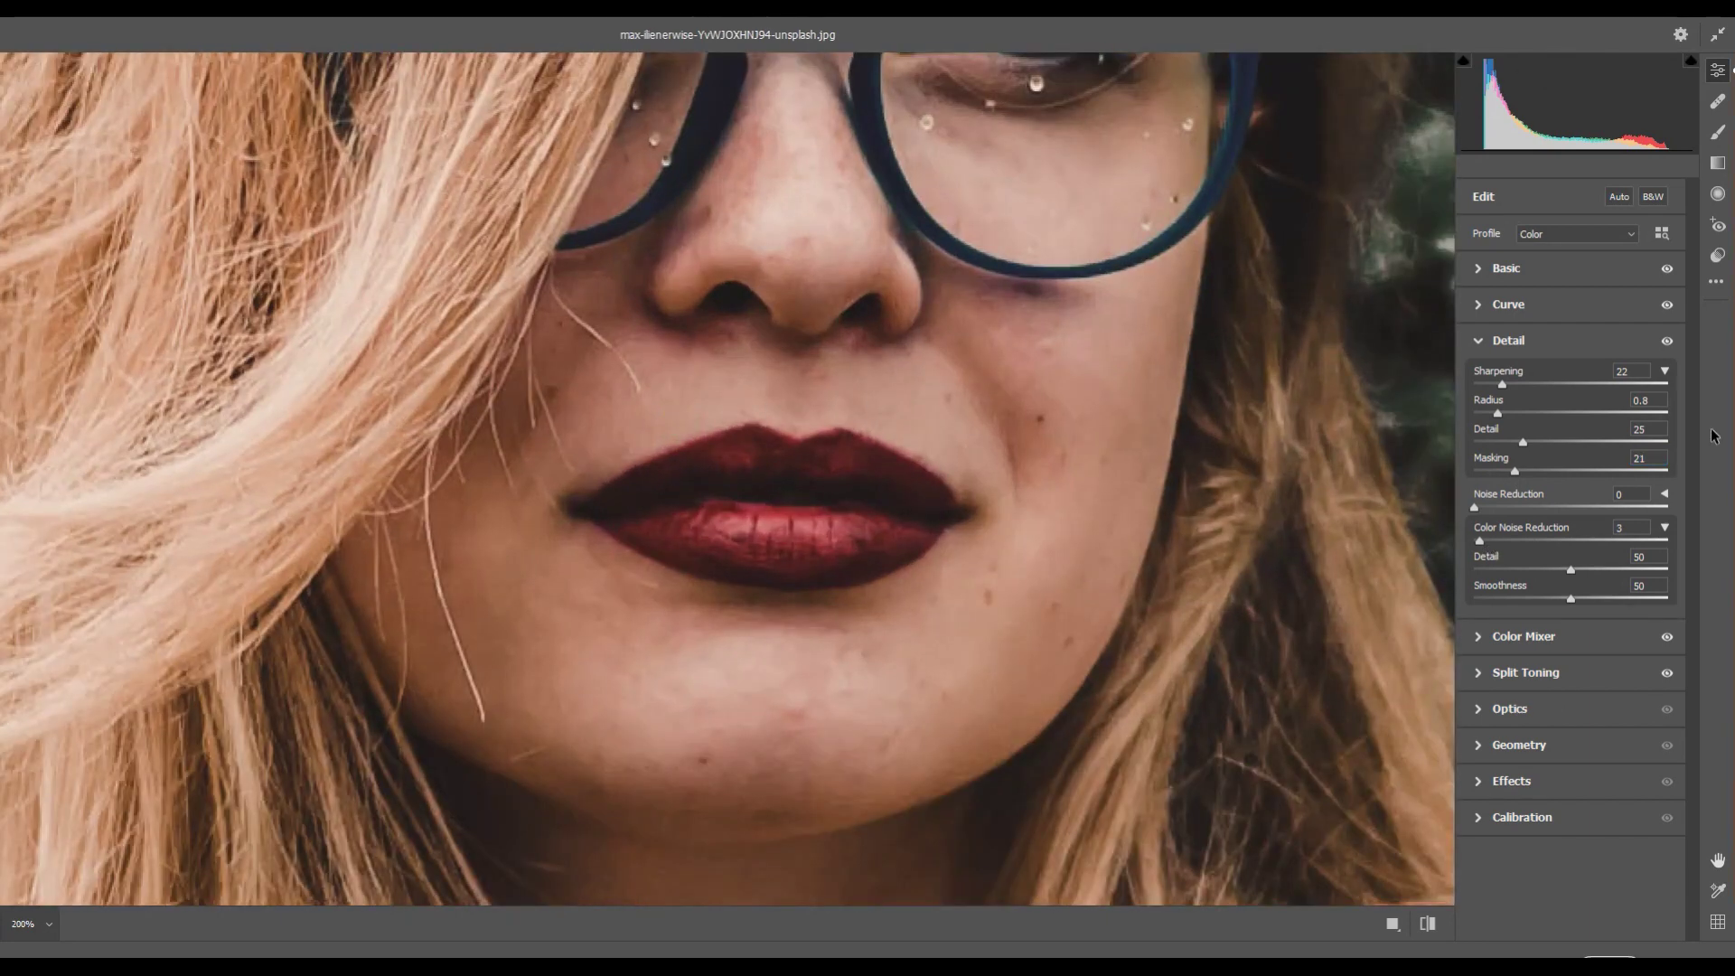
pyautogui.moveTo(1475, 510); pyautogui.dragTo(1495, 512)
pyautogui.moveTo(1503, 511); pyautogui.dragTo(1497, 509)
pyautogui.click(1479, 341)
pyautogui.click(982, 438)
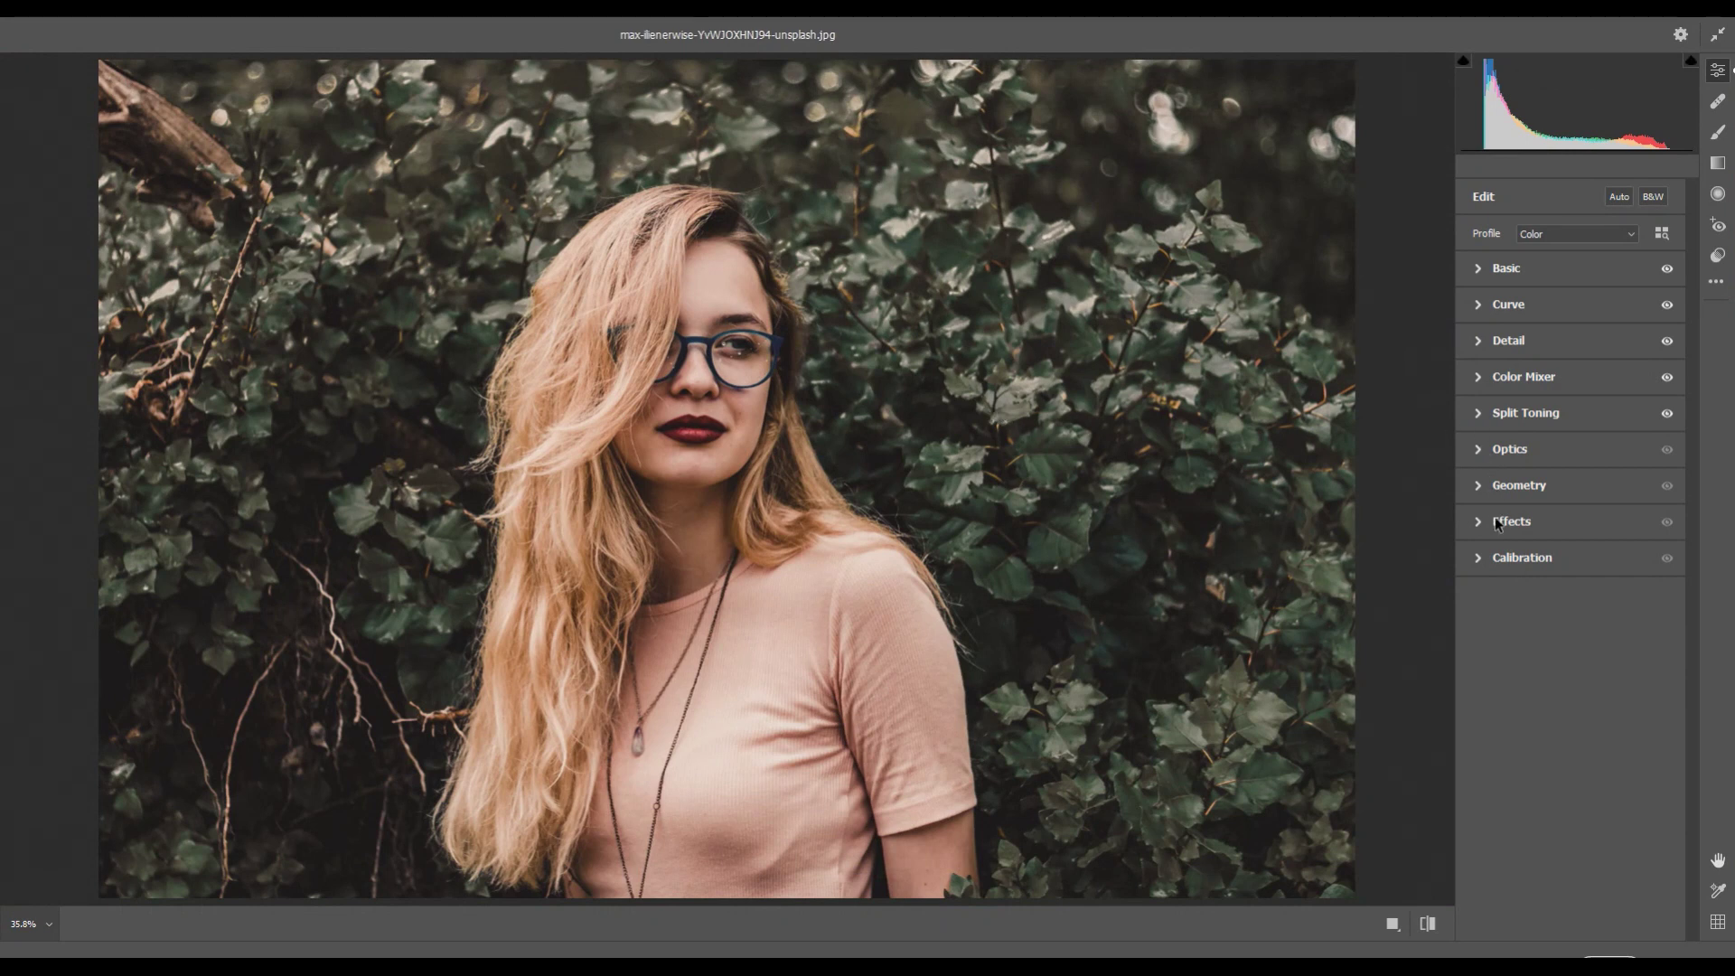
pyautogui.press('alt')
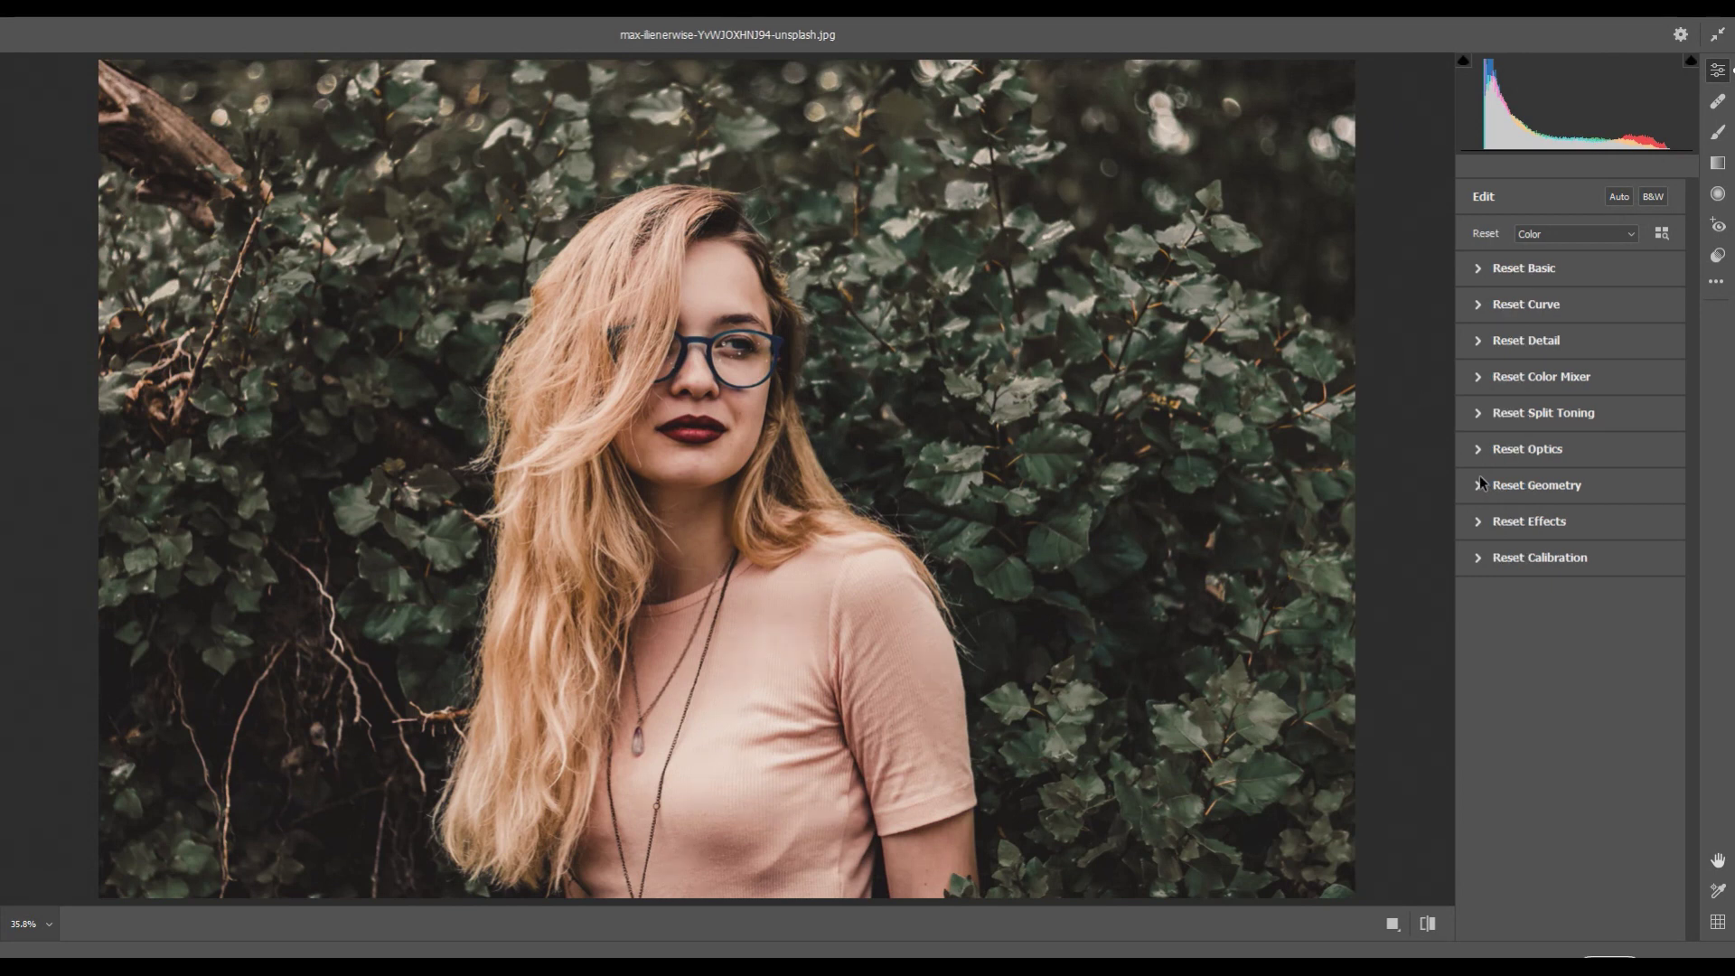
pyautogui.click(1477, 415)
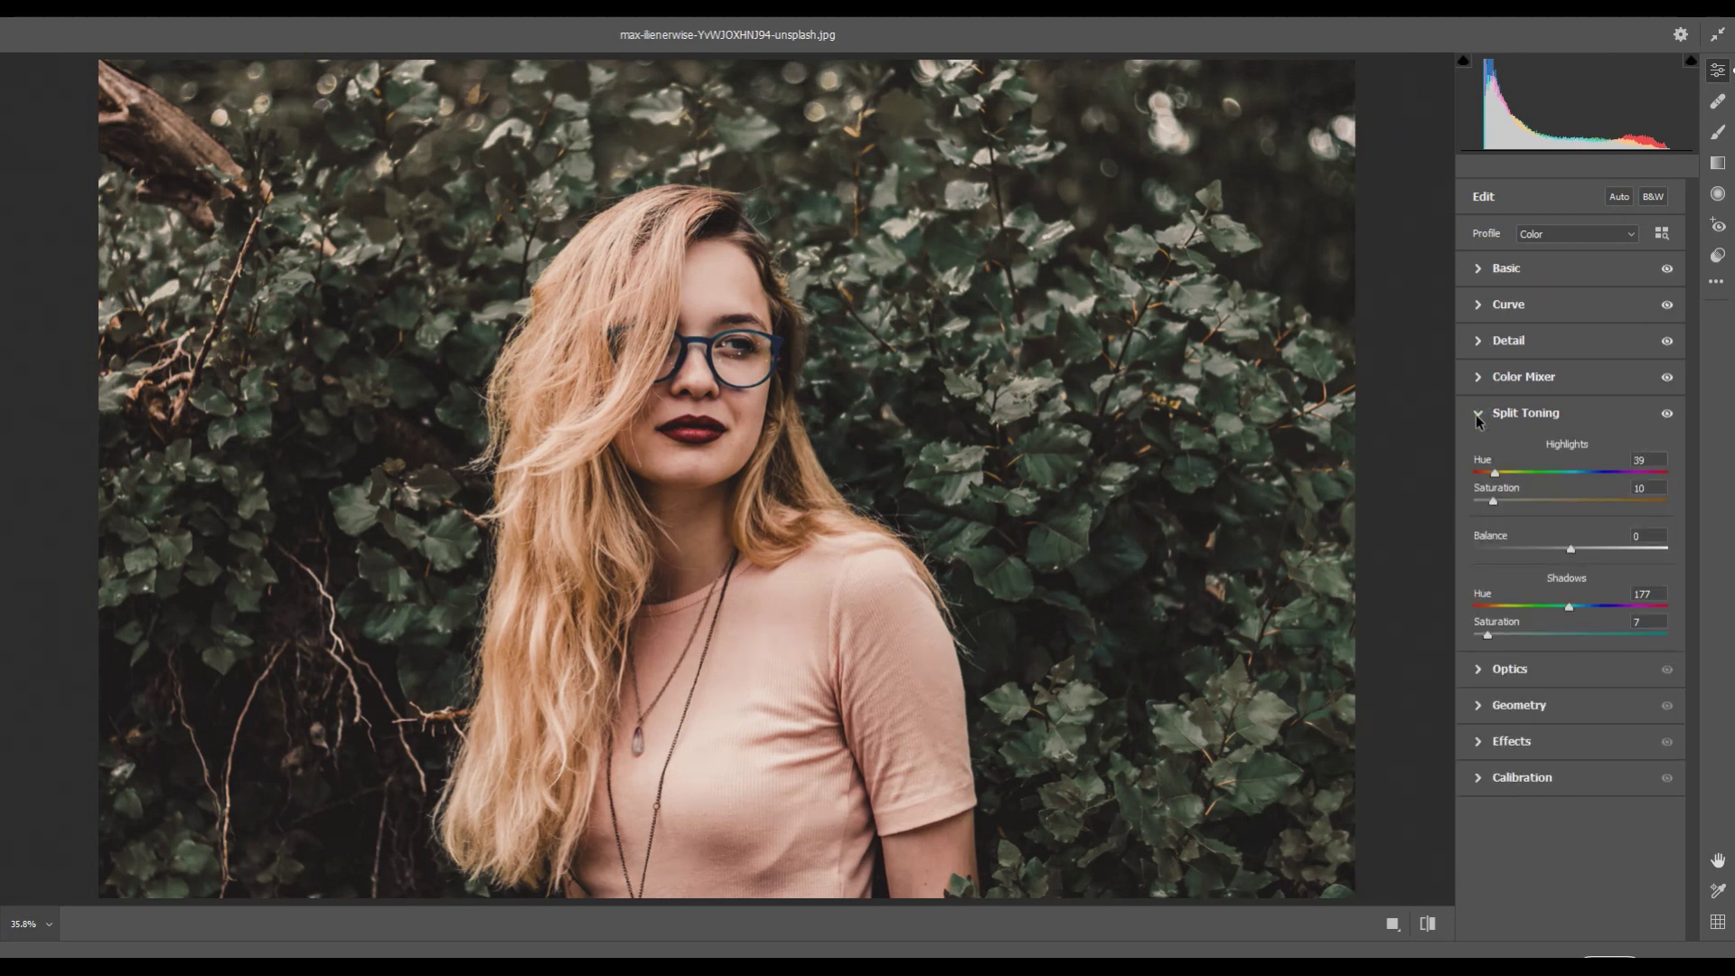
pyautogui.click(1479, 420)
pyautogui.click(1482, 452)
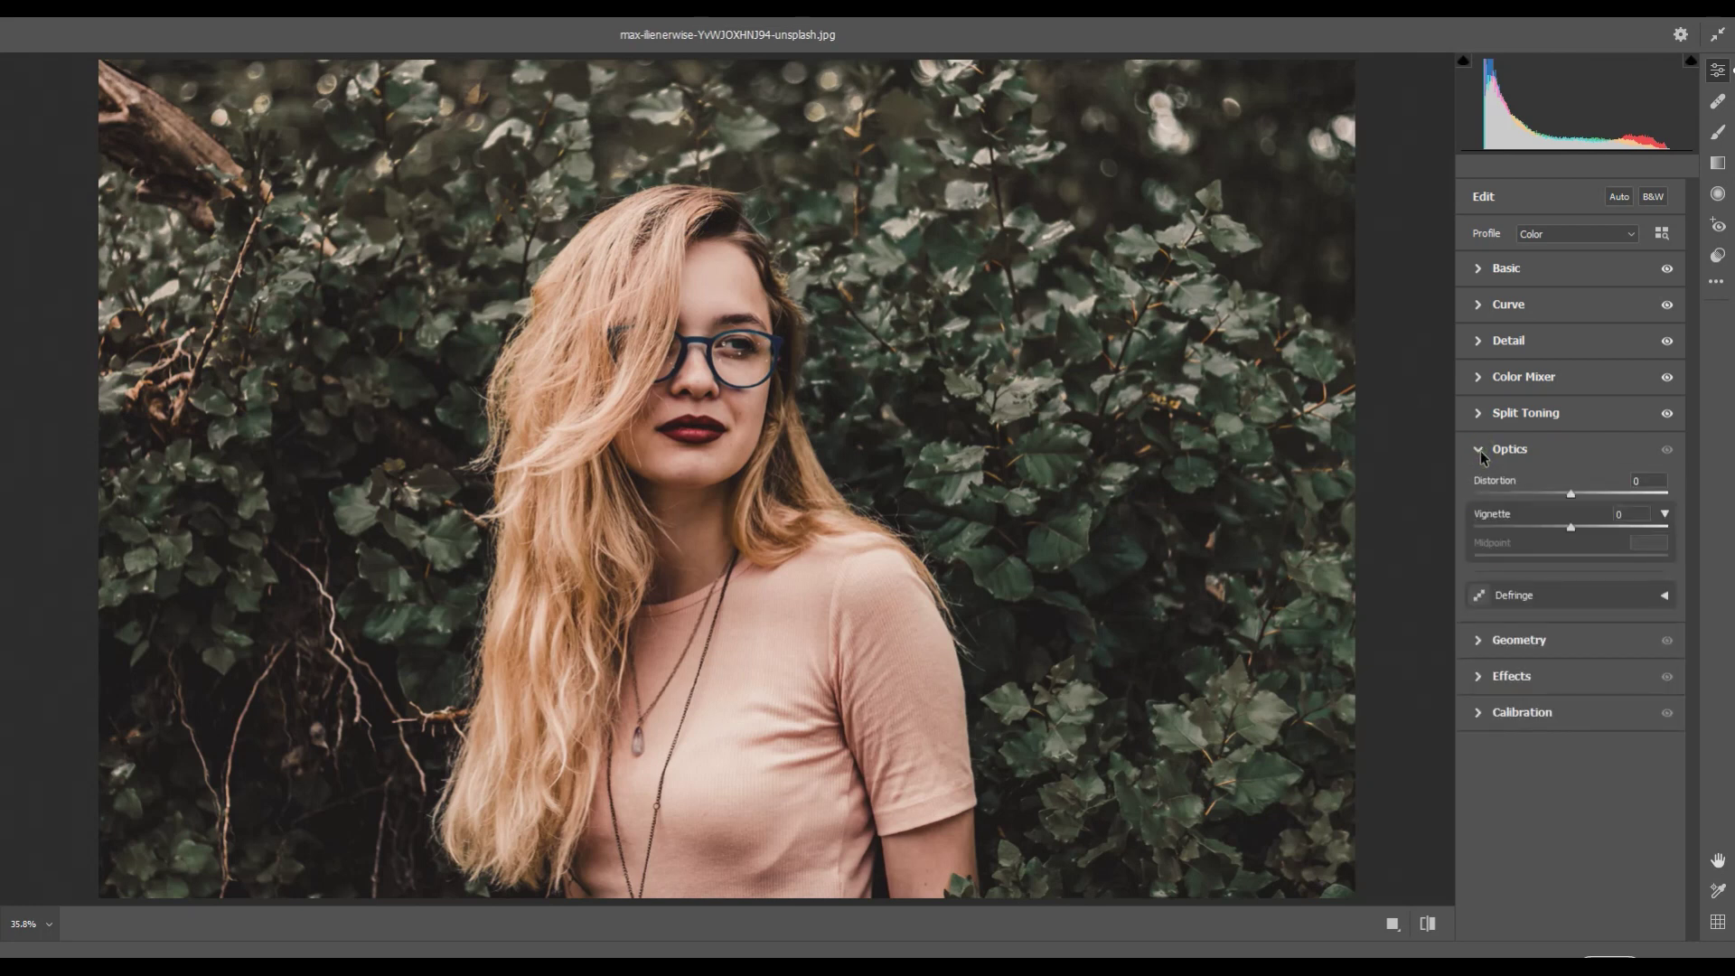
pyautogui.click(1482, 451)
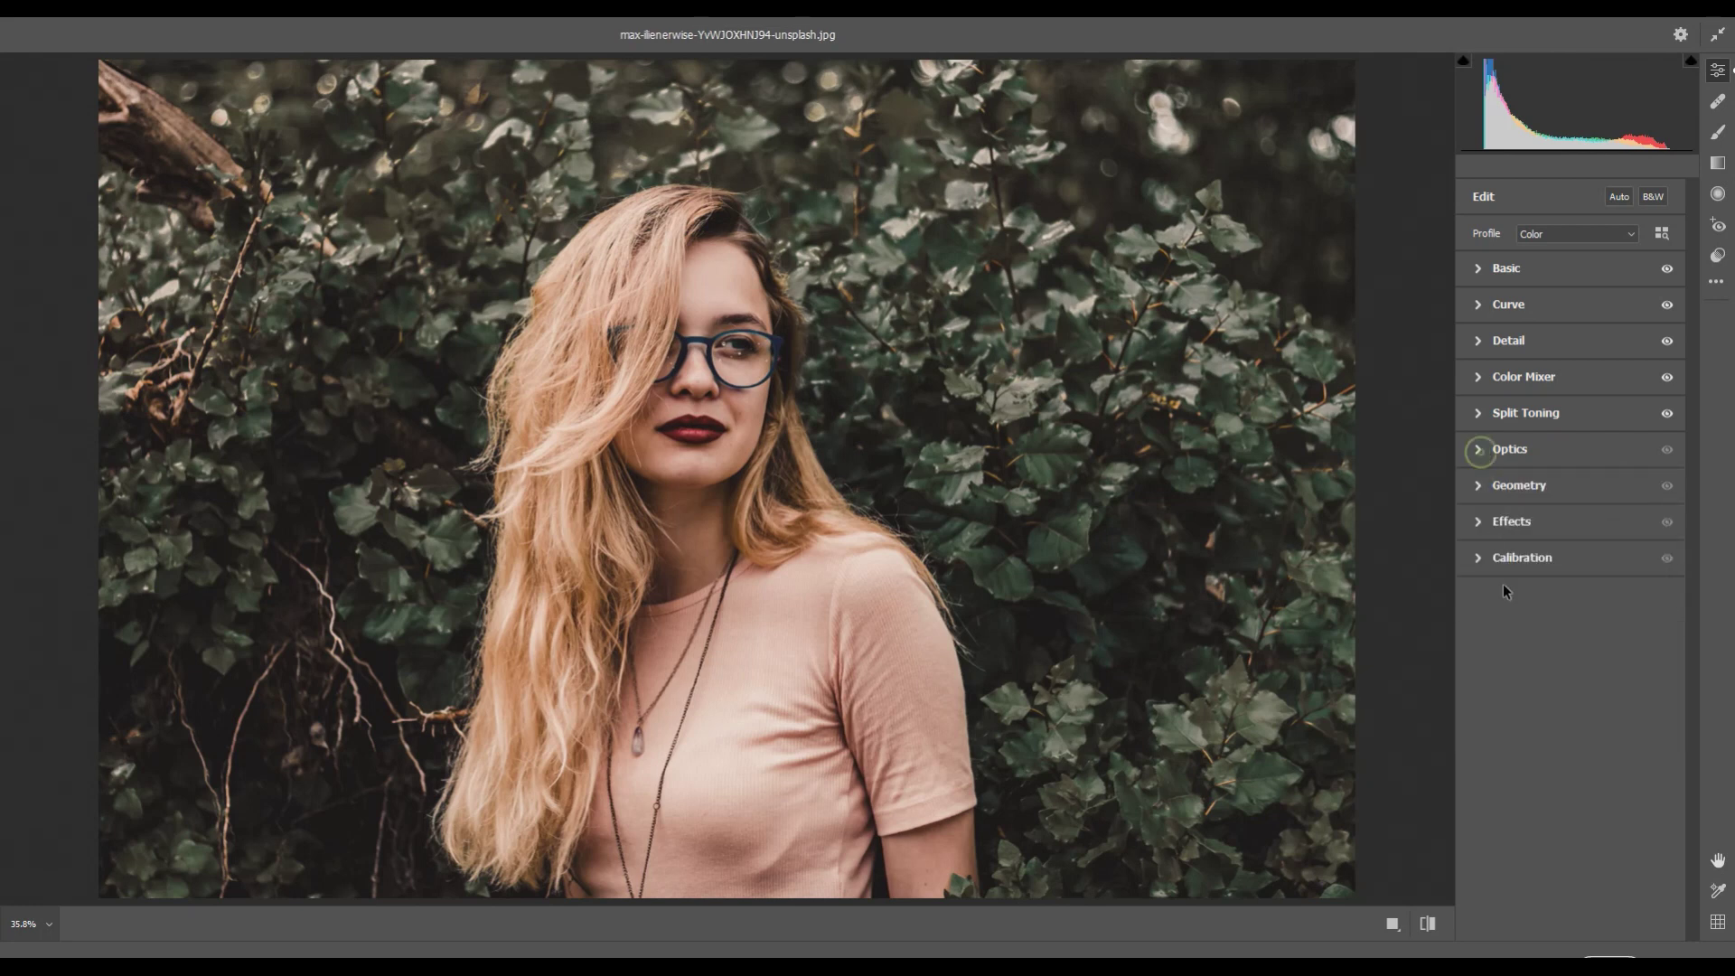
pyautogui.click(1481, 493)
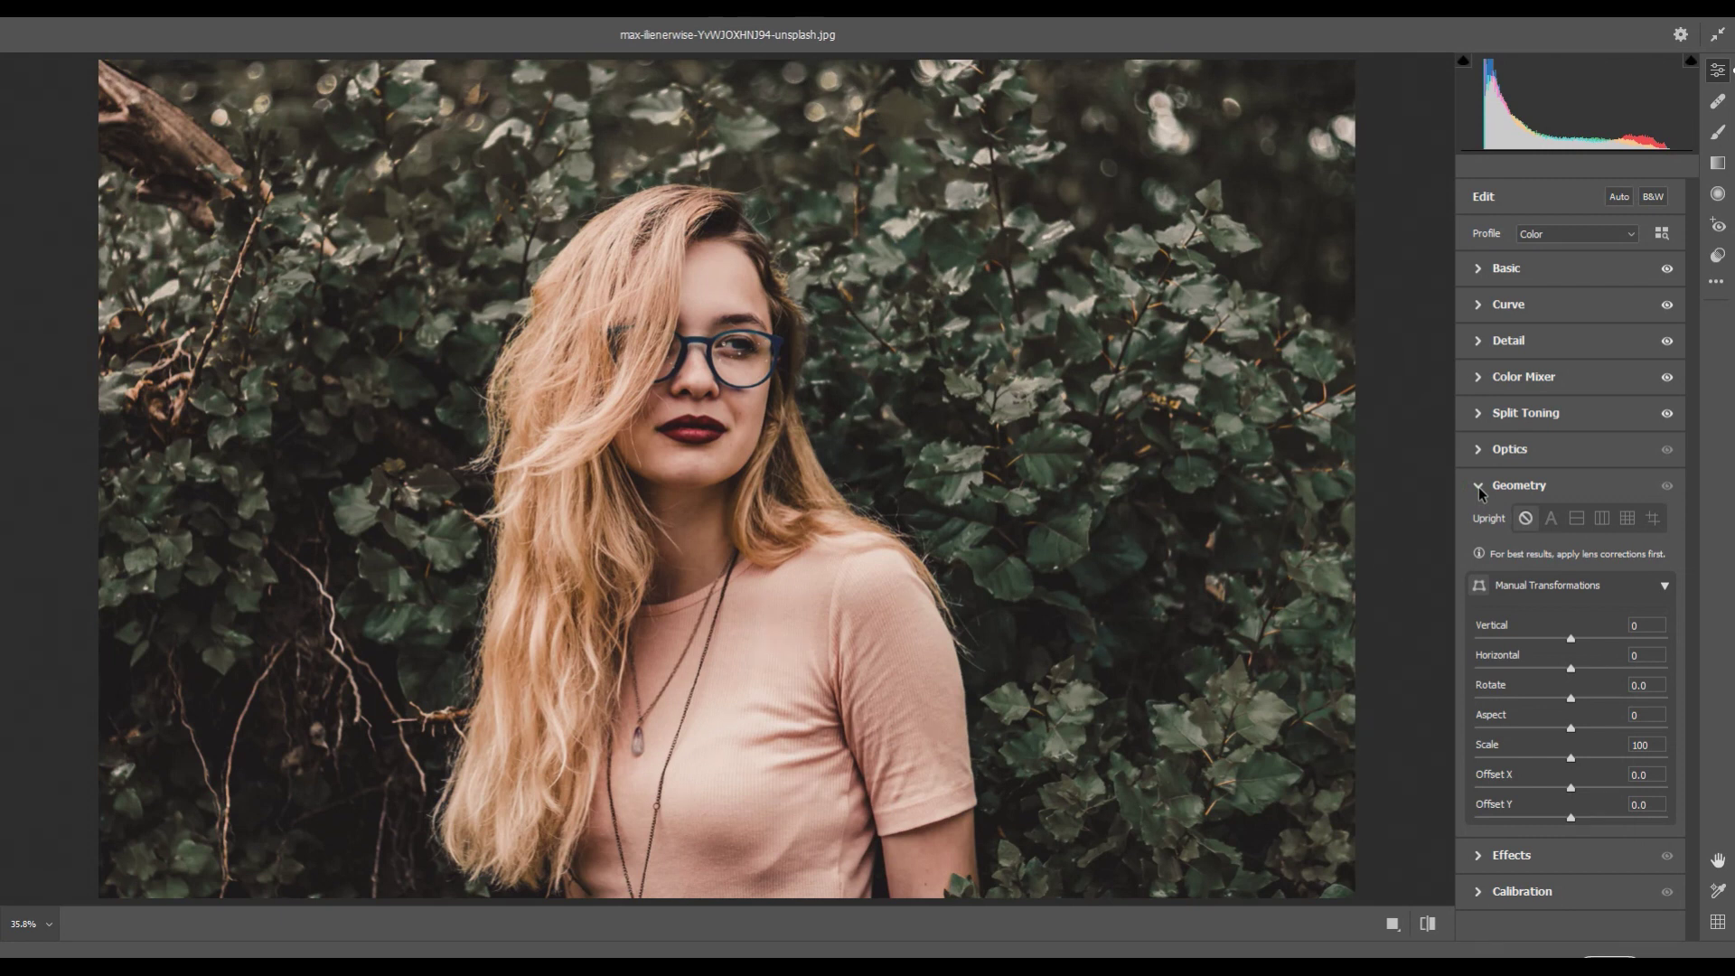
pyautogui.click(1479, 487)
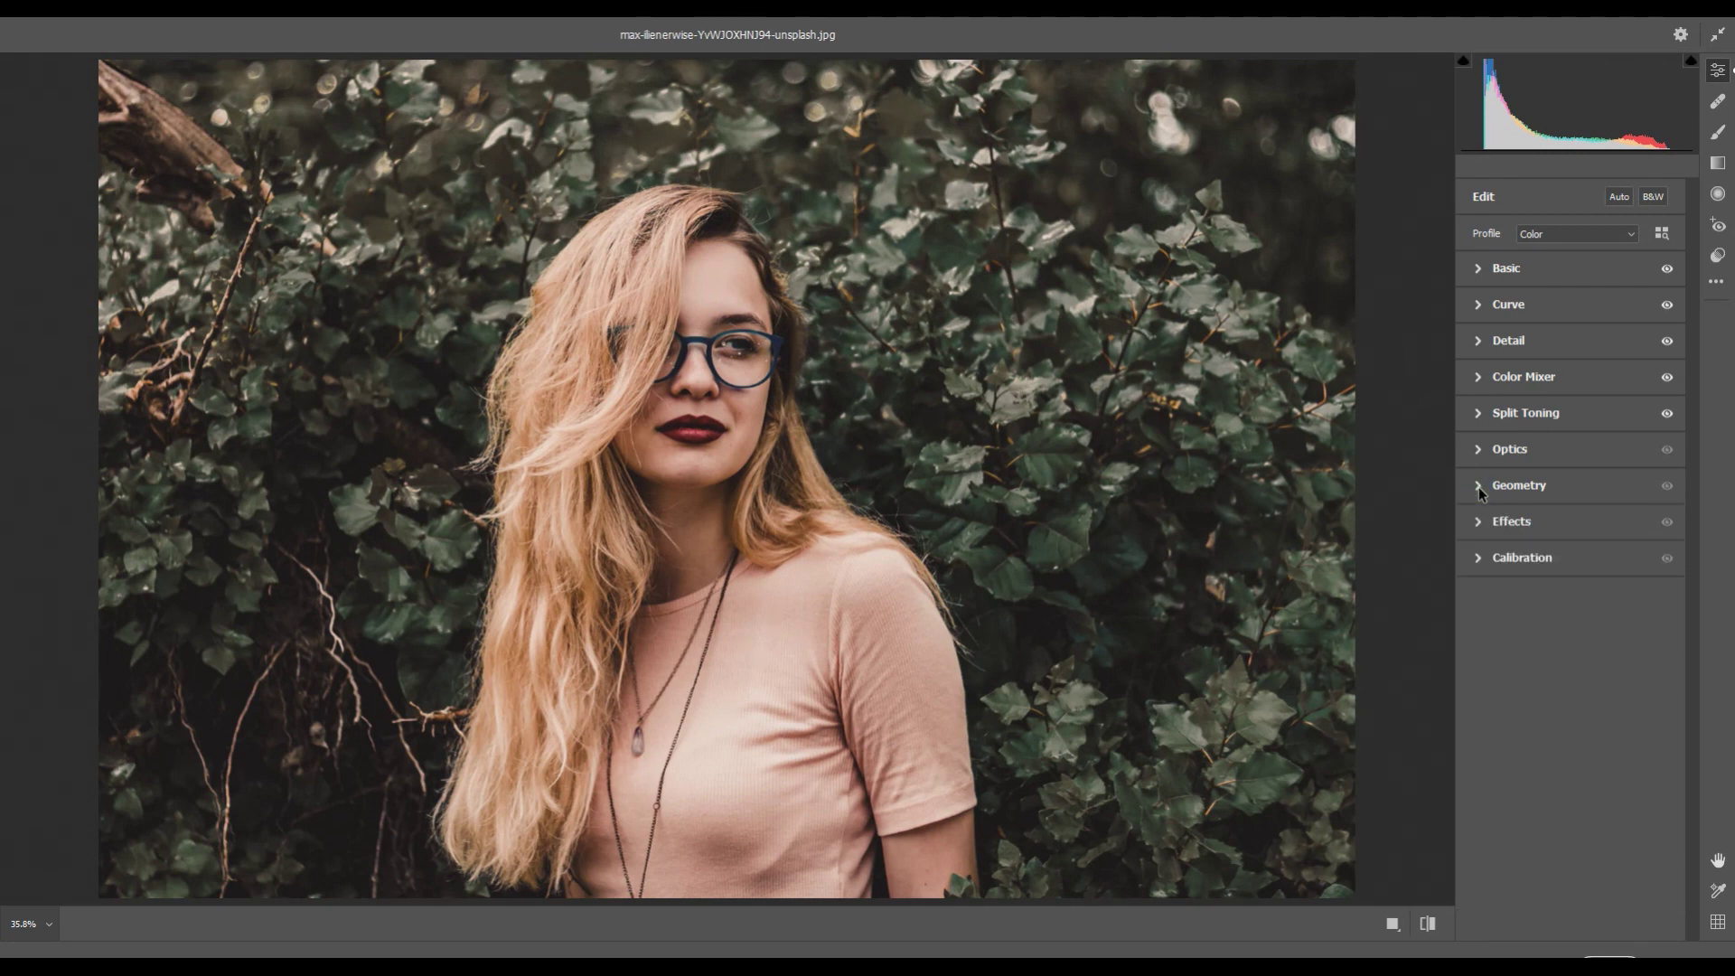
pyautogui.click(1483, 522)
pyautogui.click(1482, 524)
# Add an Effects vignette of about -48 with roundness +17 and feather 98.
pyautogui.click(1512, 522)
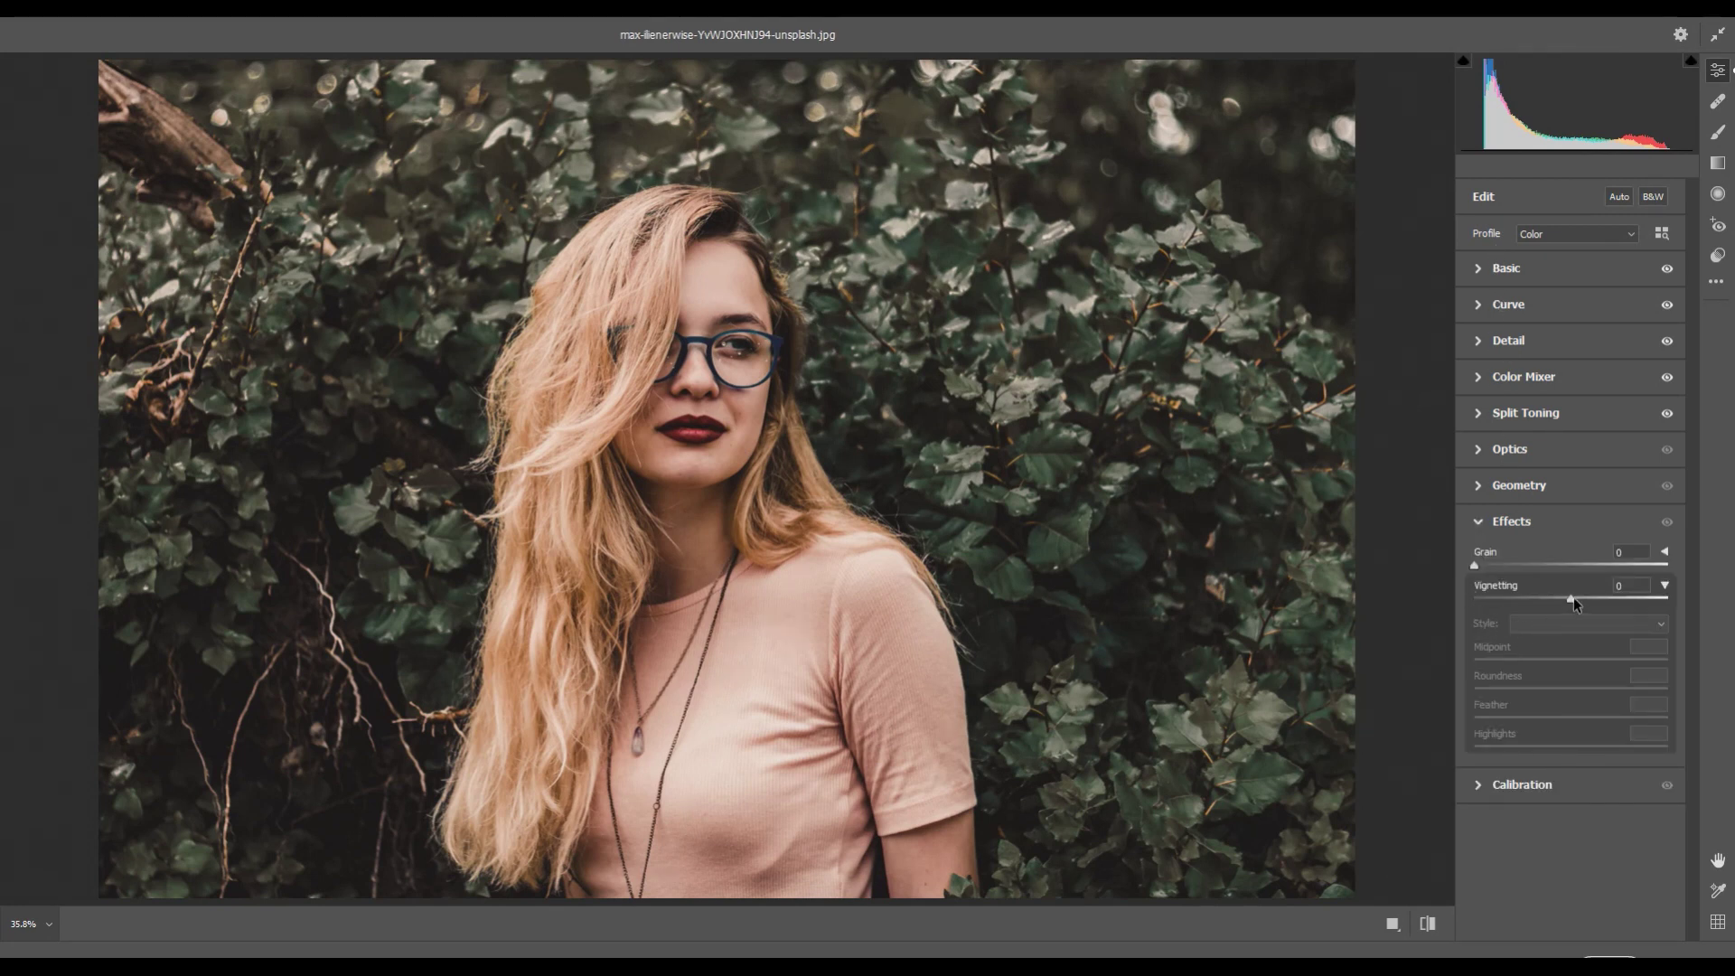
pyautogui.moveTo(1575, 598); pyautogui.dragTo(1554, 595)
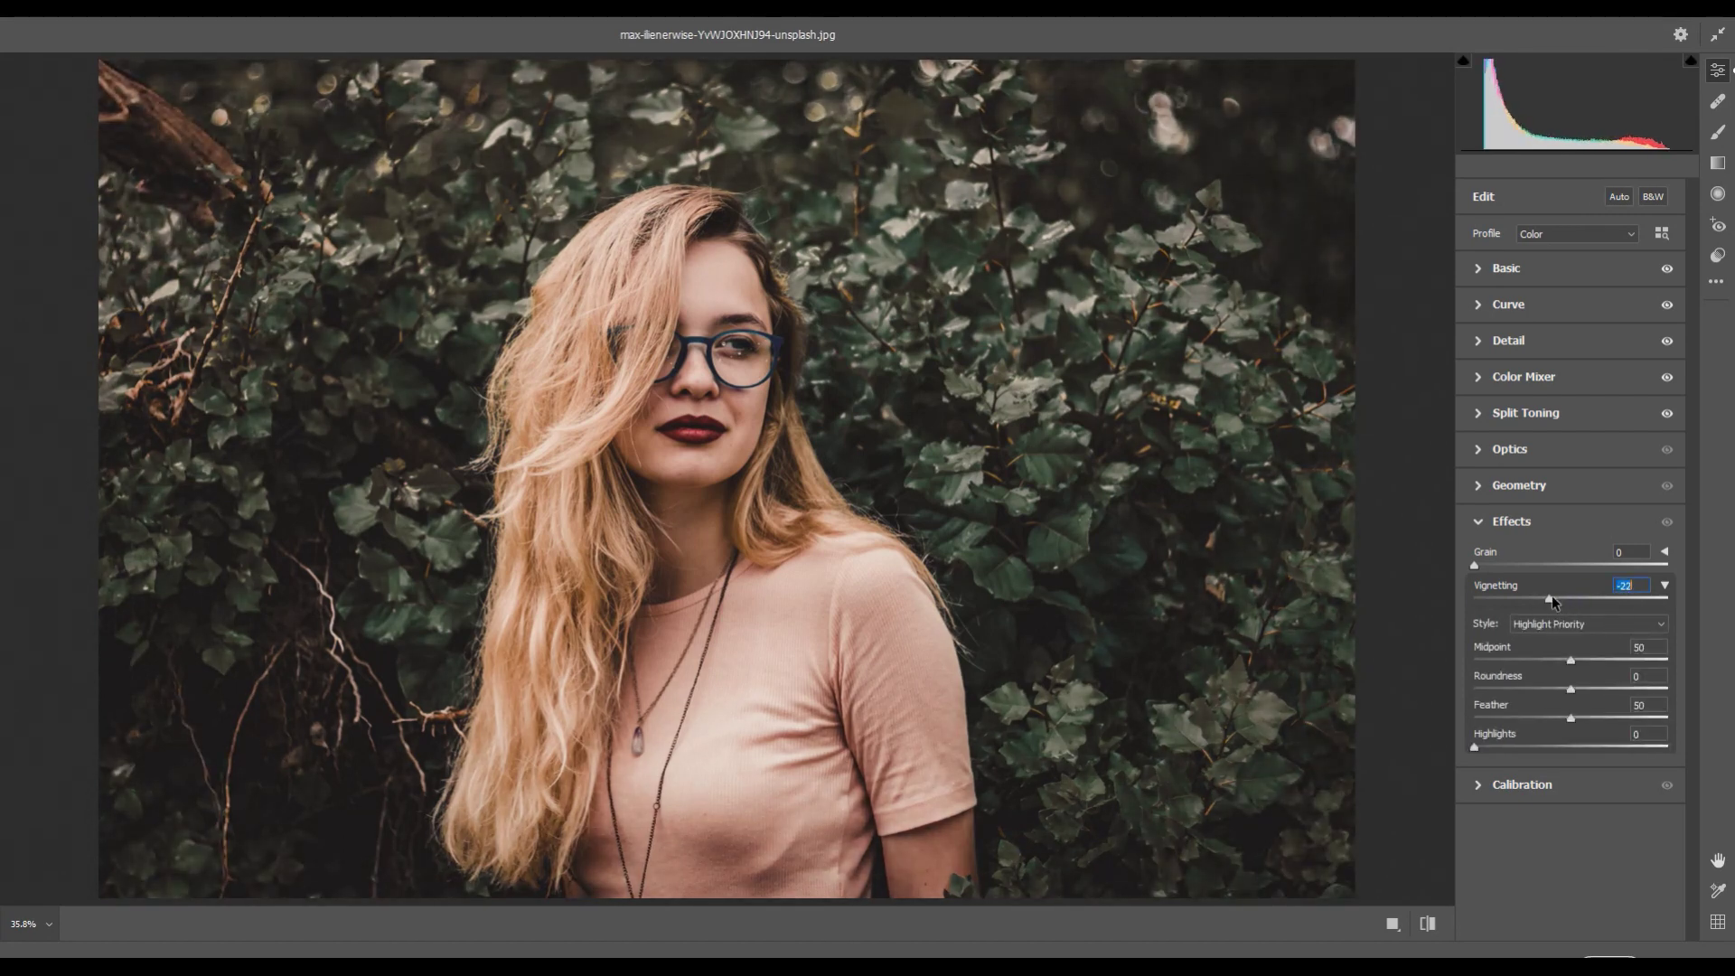
pyautogui.moveTo(1571, 718); pyautogui.dragTo(1664, 718)
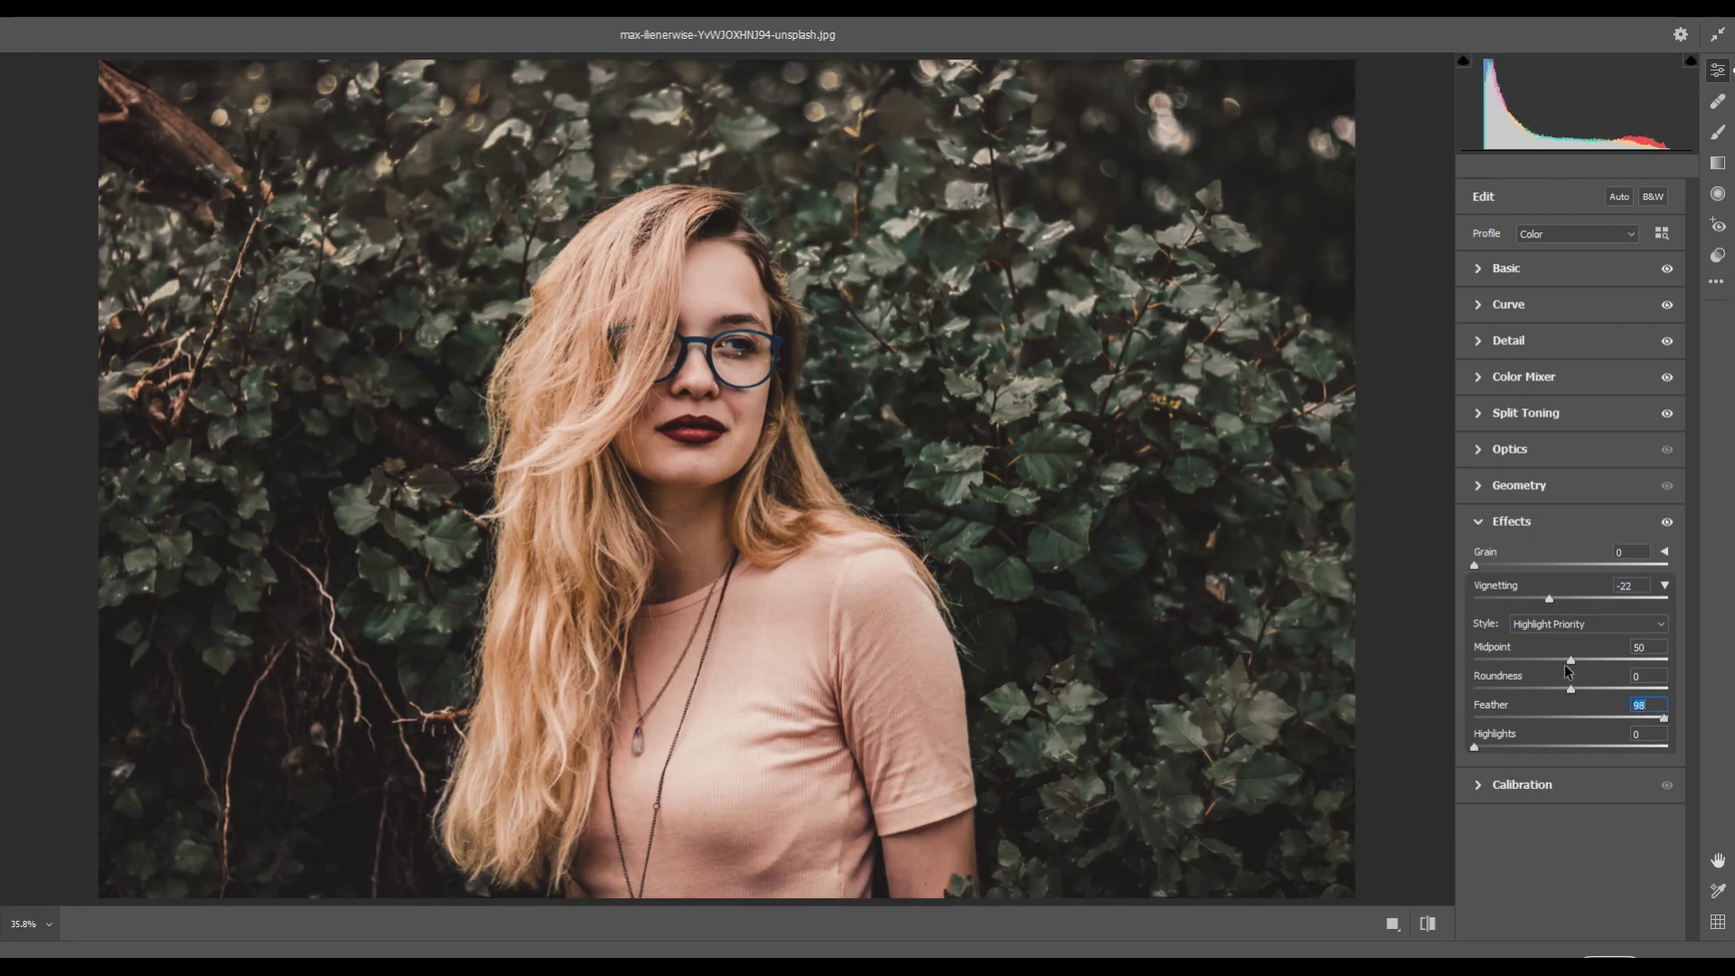
pyautogui.moveTo(1549, 595); pyautogui.dragTo(1547, 595)
pyautogui.moveTo(1573, 689); pyautogui.dragTo(1586, 685)
pyautogui.moveTo(1547, 598); pyautogui.dragTo(1524, 604)
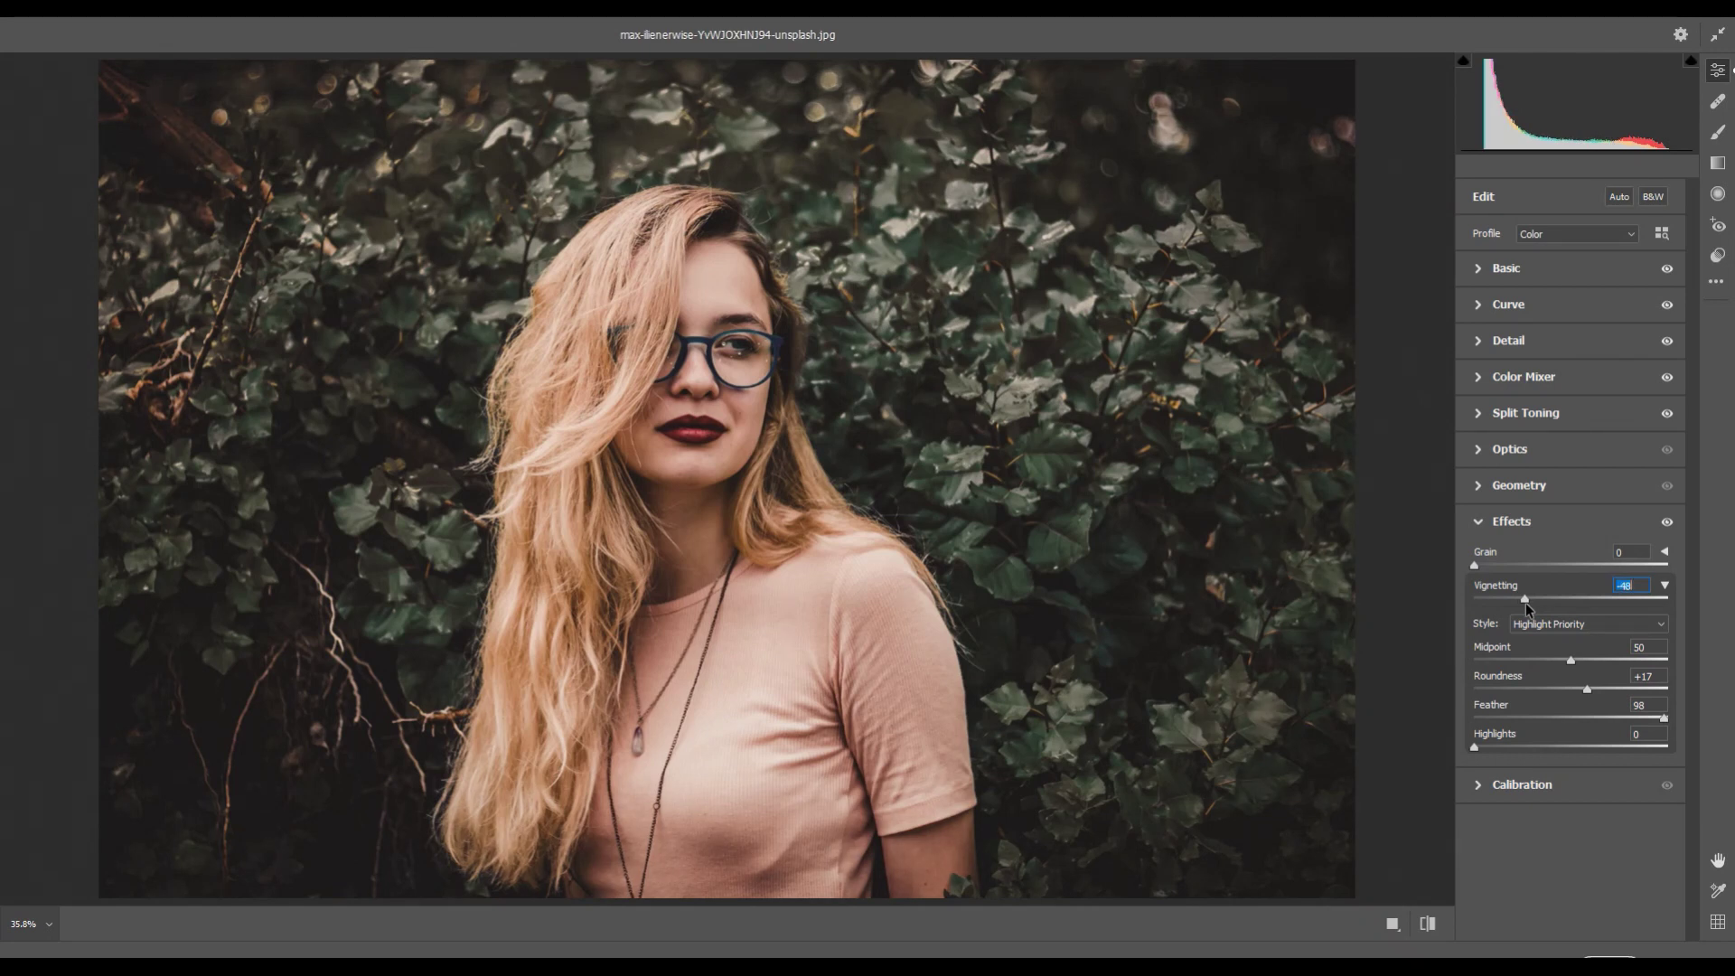
pyautogui.click(1477, 522)
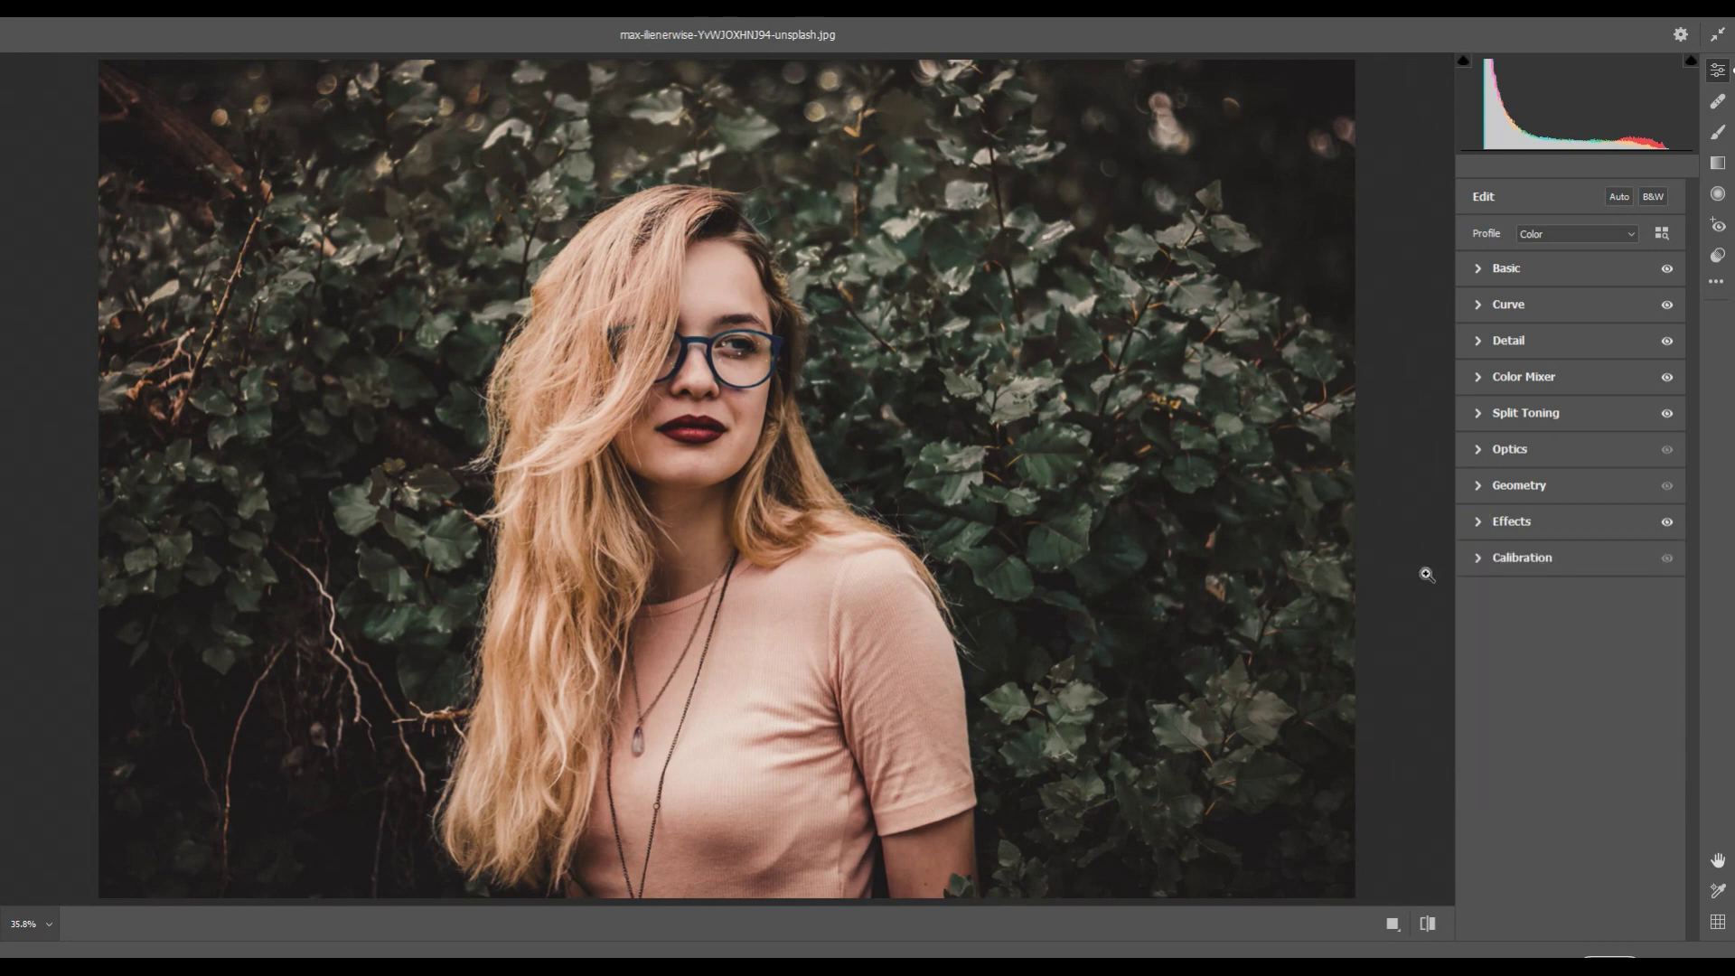
# Flip between before and after views to compare the grade, then bring up the settings options menu.
pyautogui.click(1427, 924)
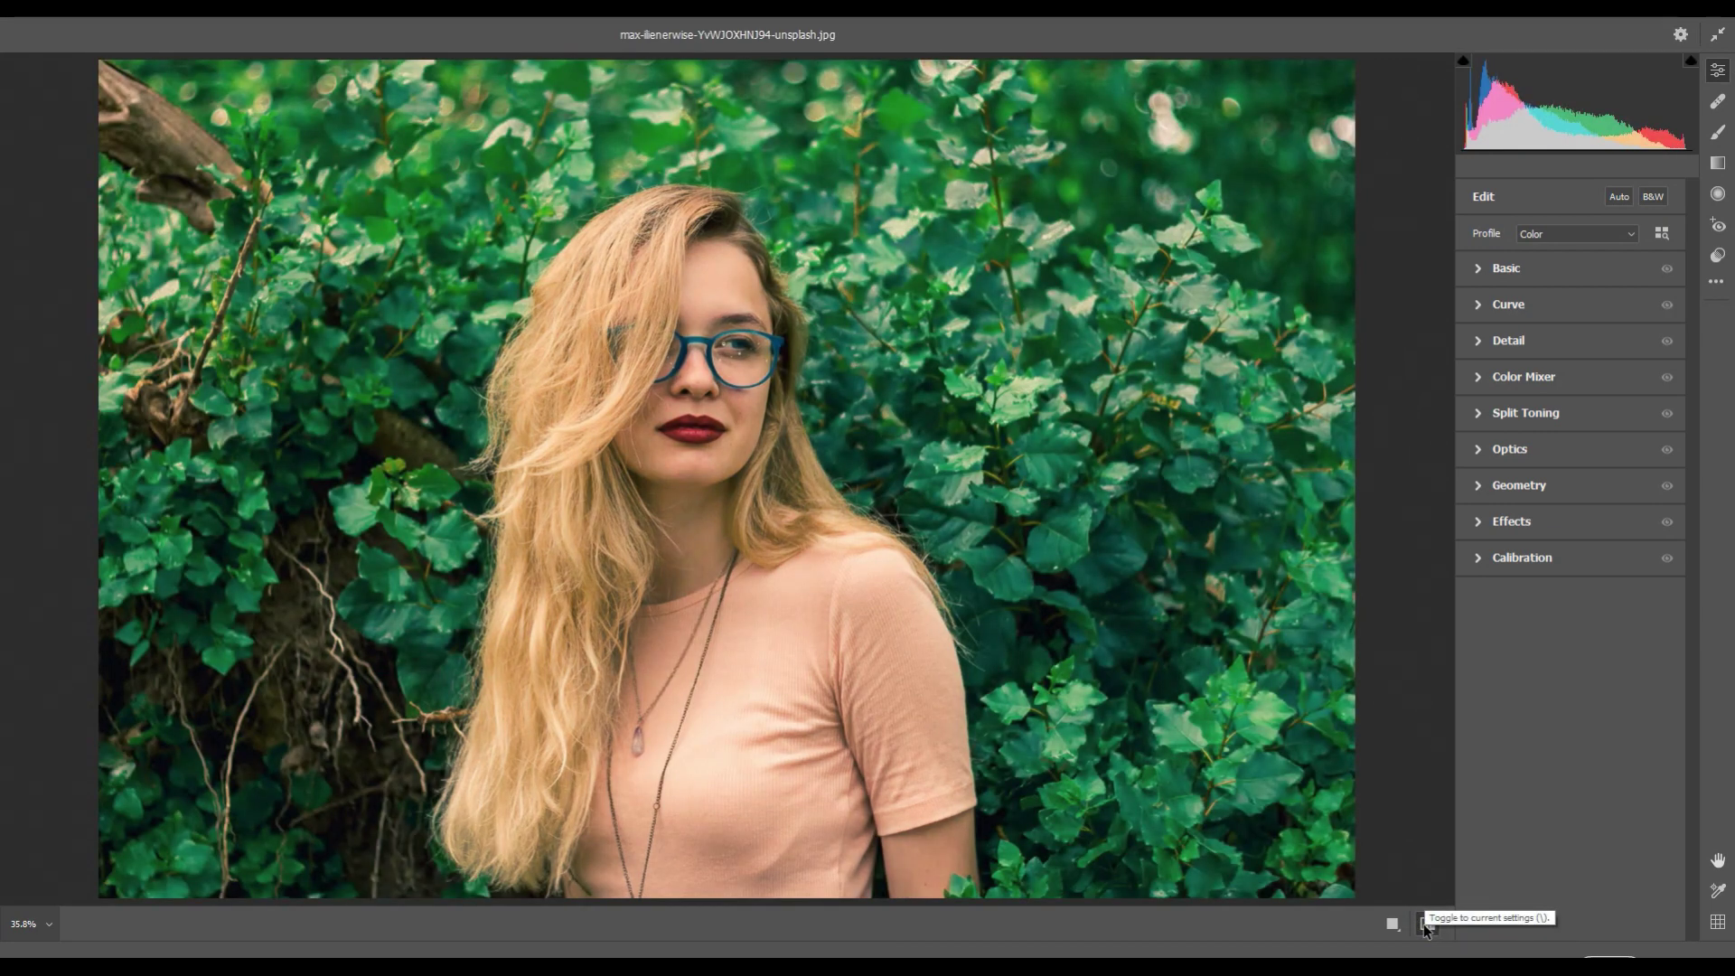
pyautogui.click(1426, 924)
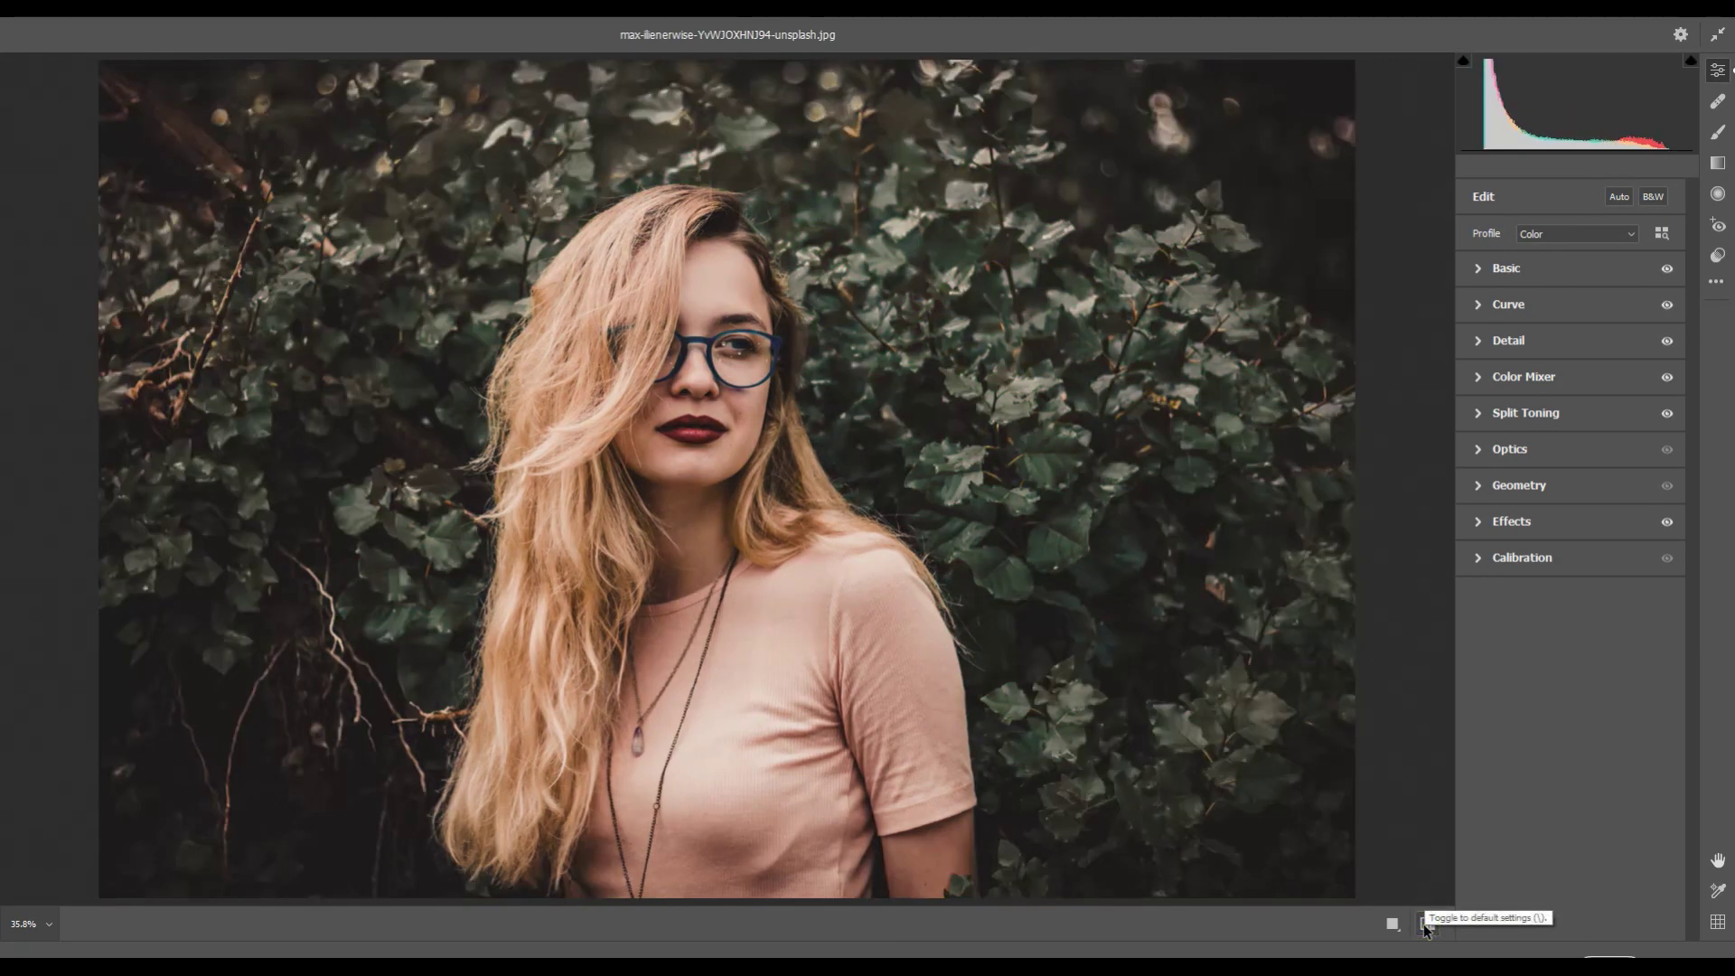
pyautogui.click(1427, 924)
pyautogui.click(1426, 923)
pyautogui.click(1715, 283)
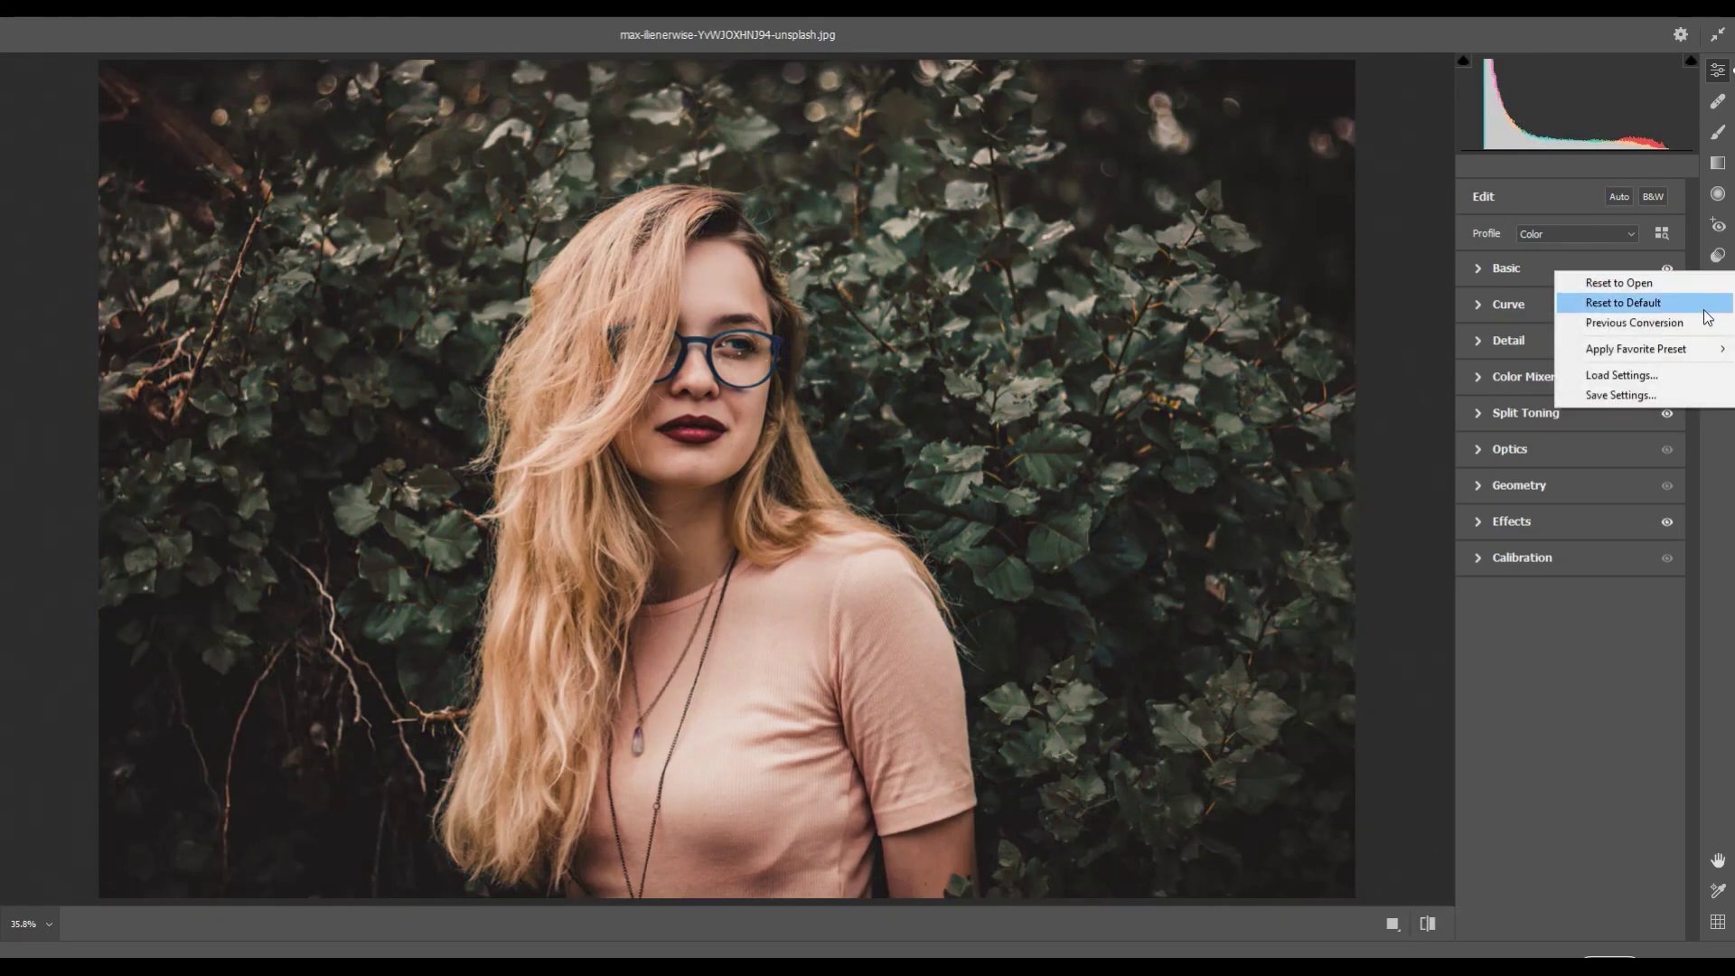
# Start saving the current settings as a preset and choose the MY folder.
pyautogui.click(1640, 395)
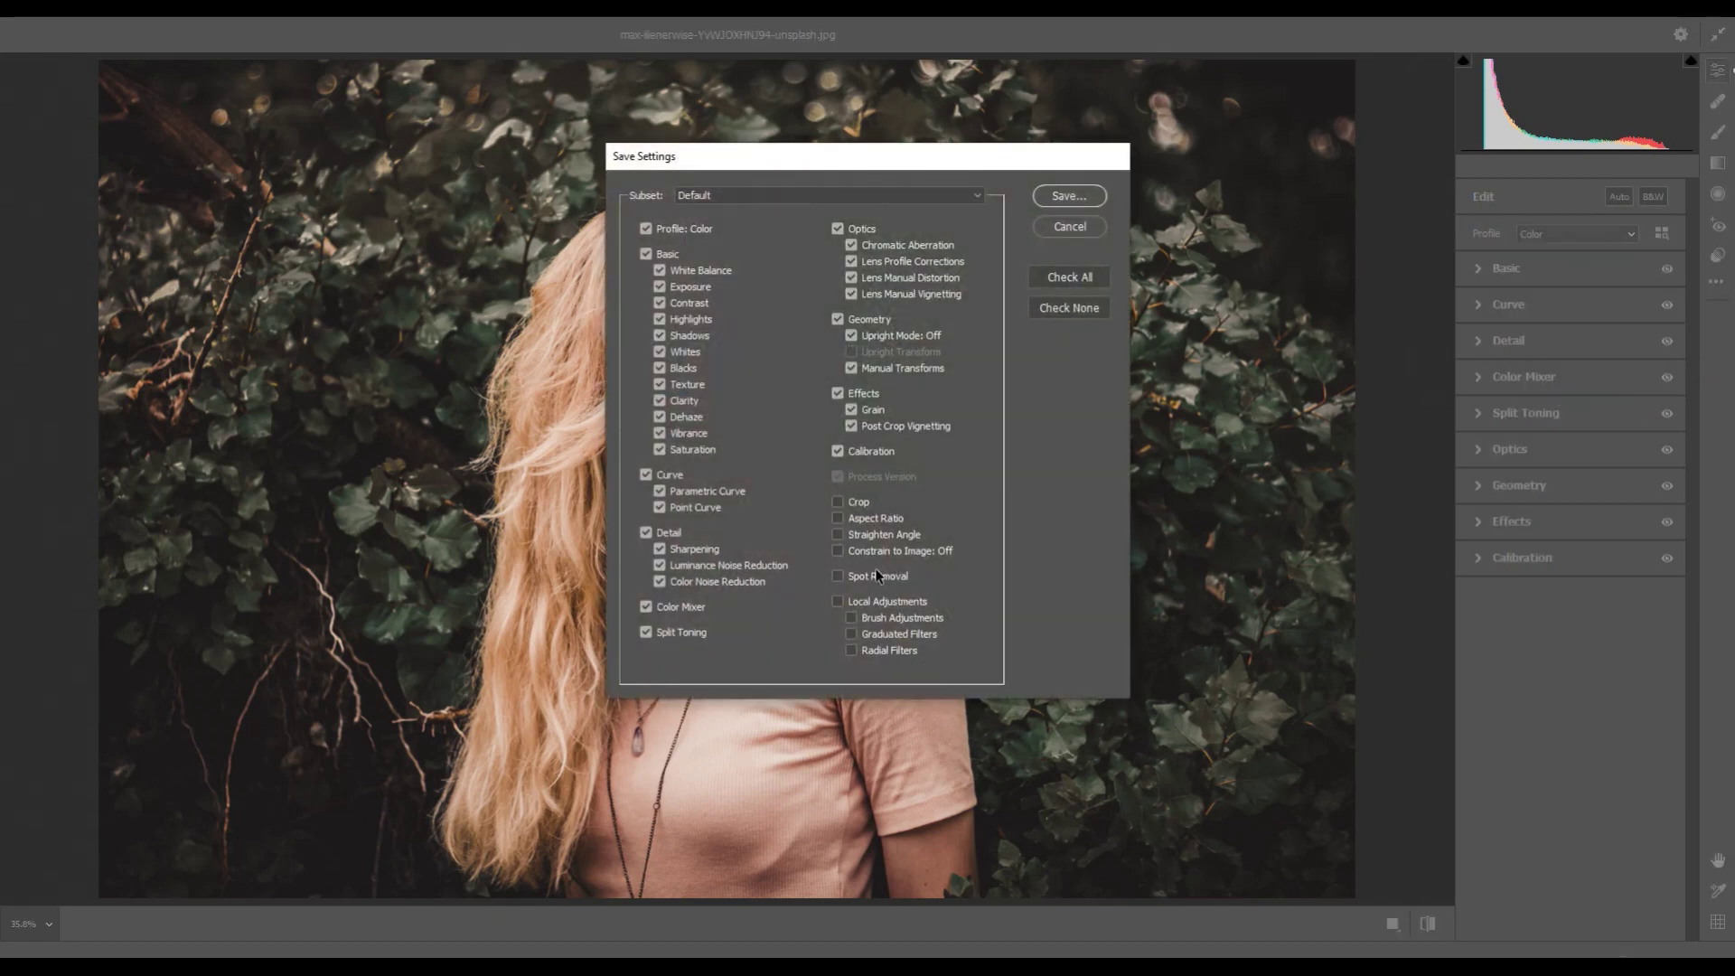
pyautogui.click(1068, 195)
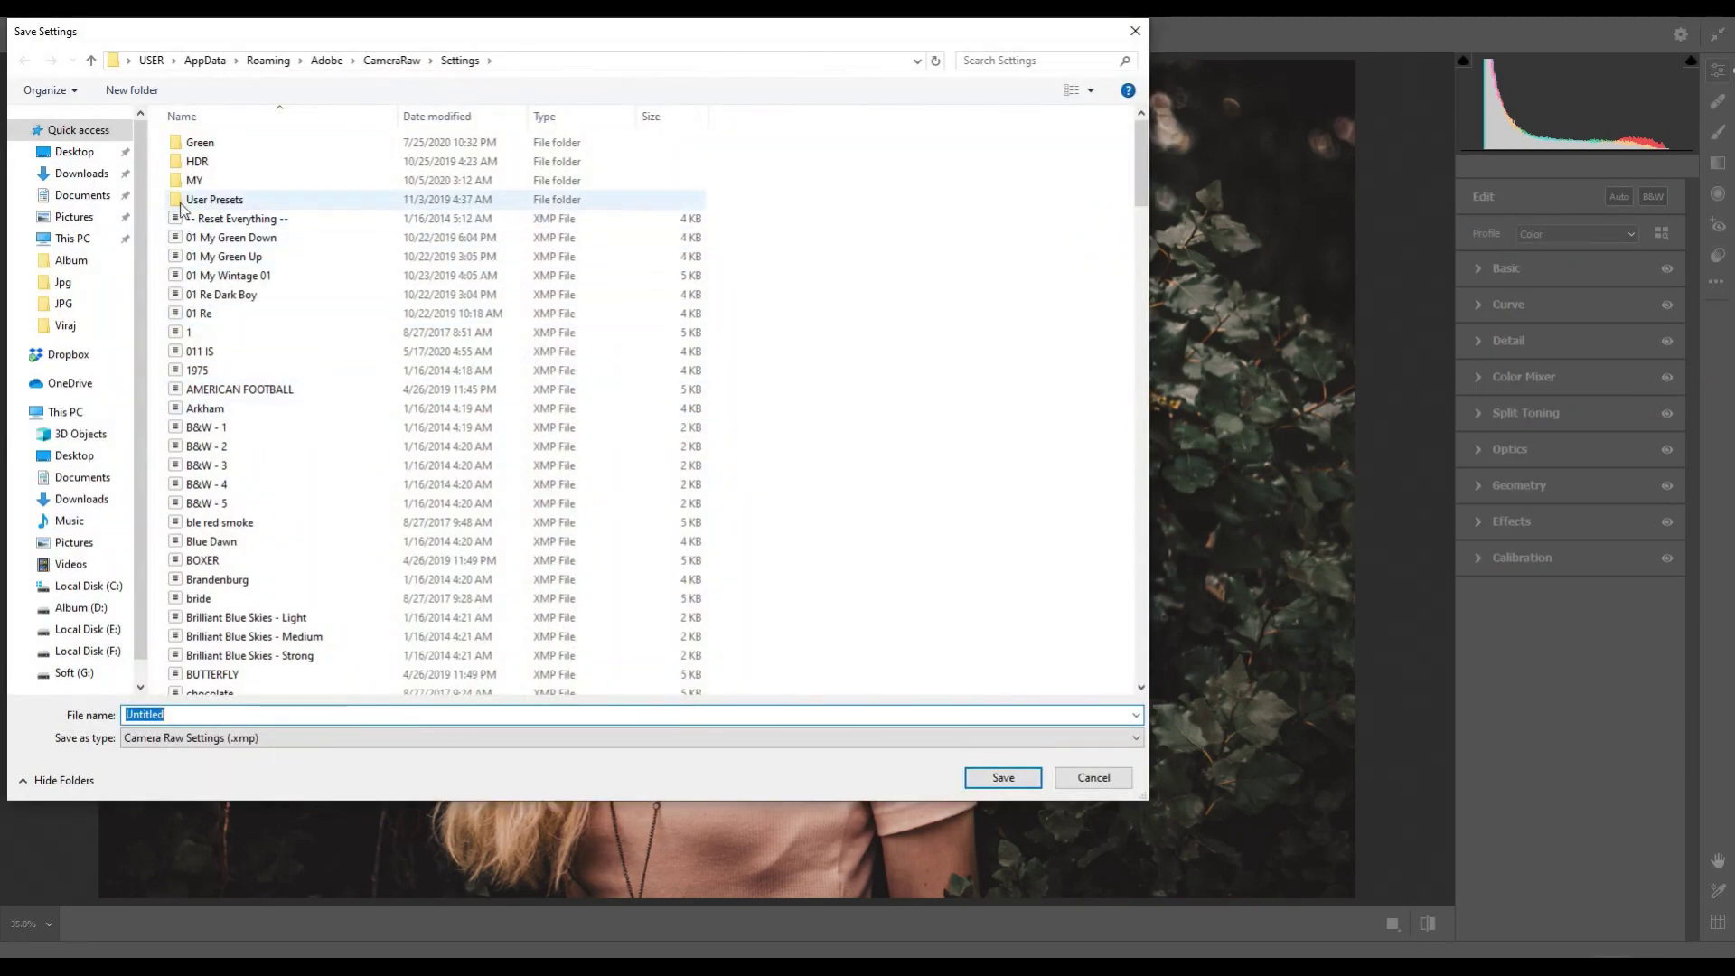
pyautogui.doubleClick(197, 181)
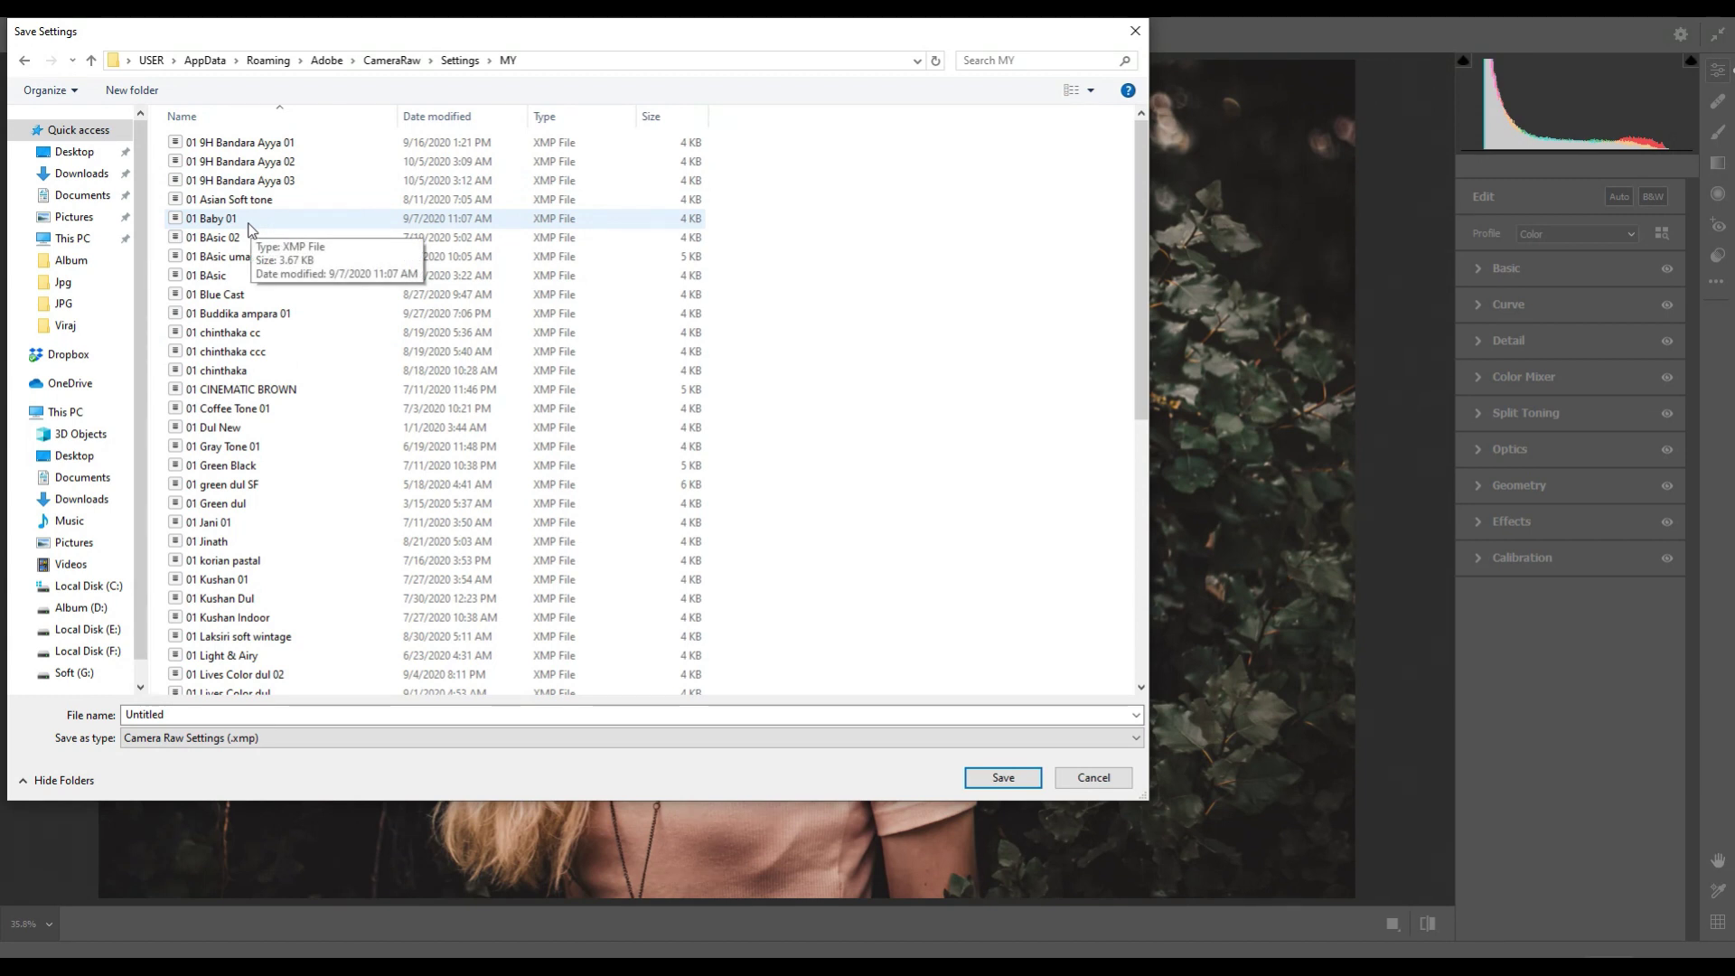
pyautogui.scroll(-2, 246, 477)
pyautogui.scroll(-1, 246, 479)
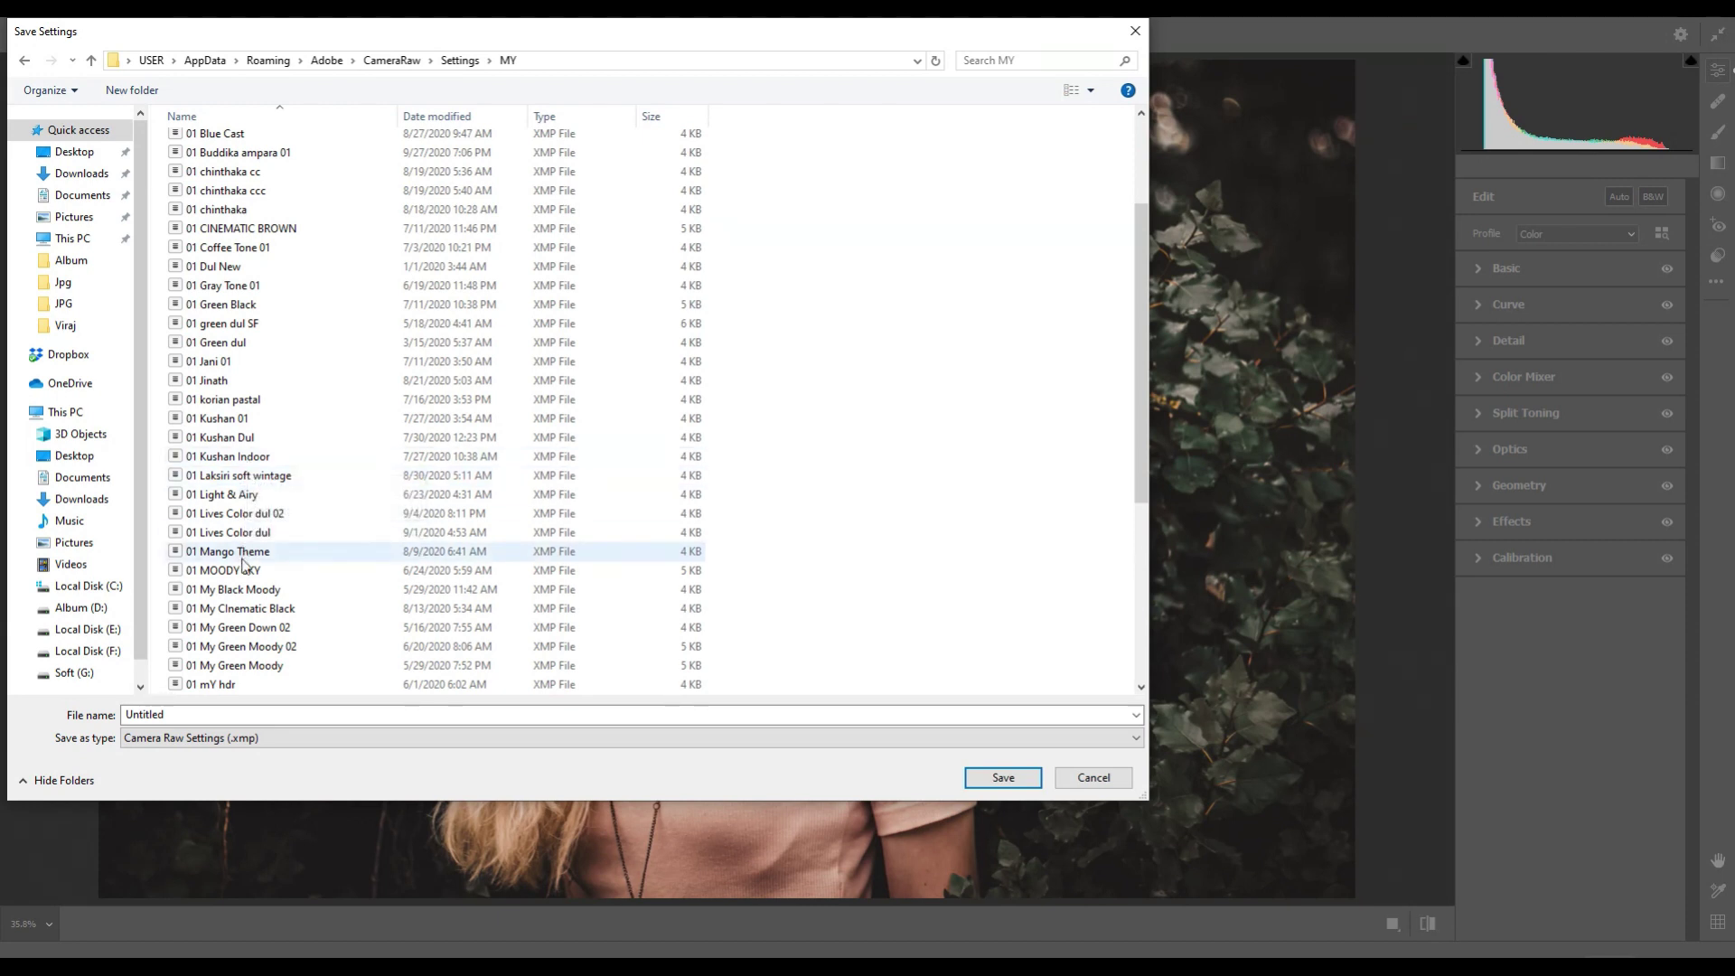
# Name the preset file '01 Black Moody 01' and save it.
pyautogui.click(240, 590)
pyautogui.click(146, 714)
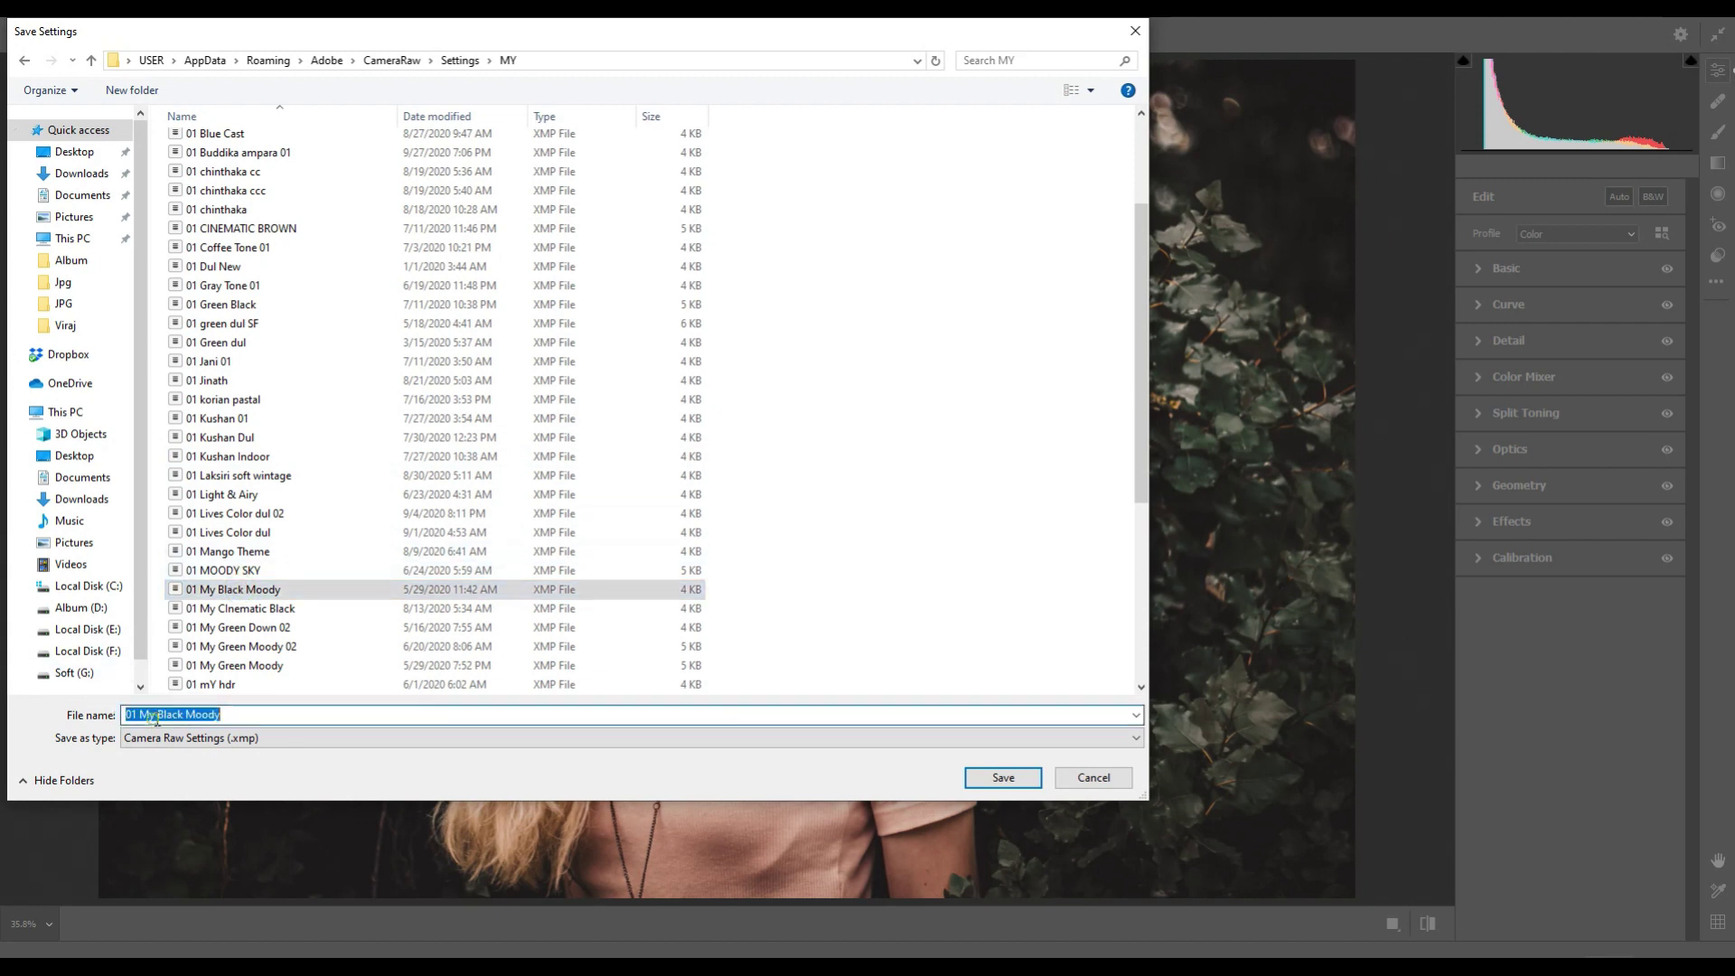
pyautogui.doubleClick(146, 714)
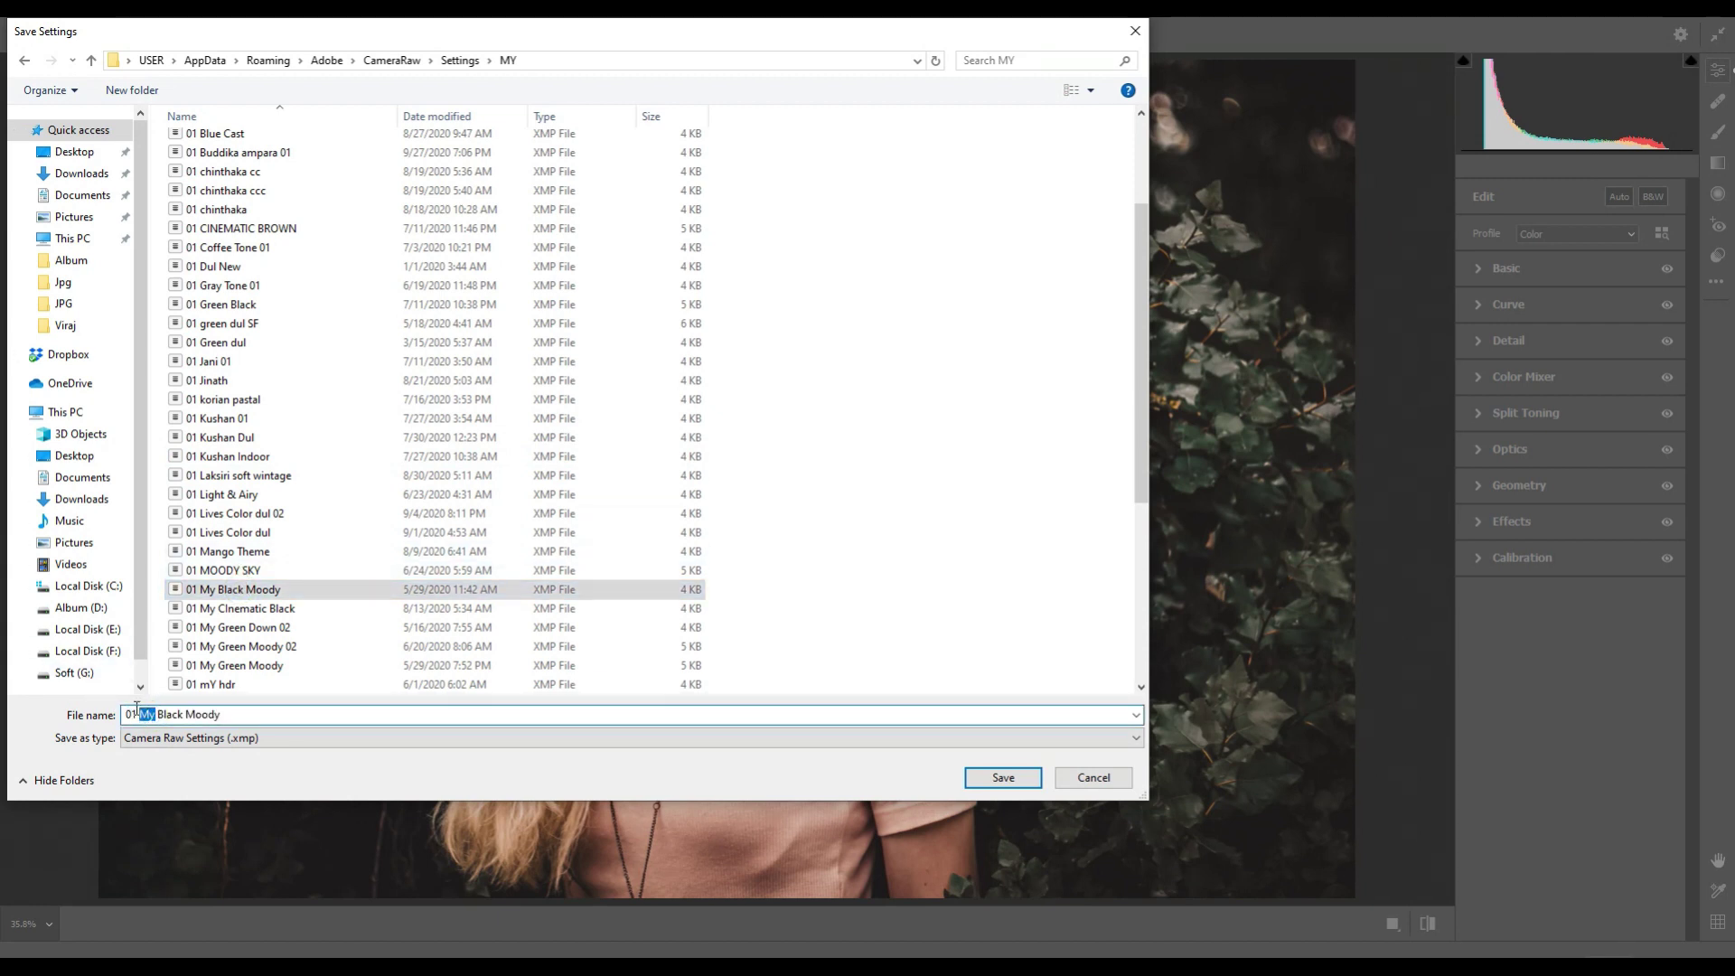
pyautogui.press('BackSpace')
pyautogui.press('End')
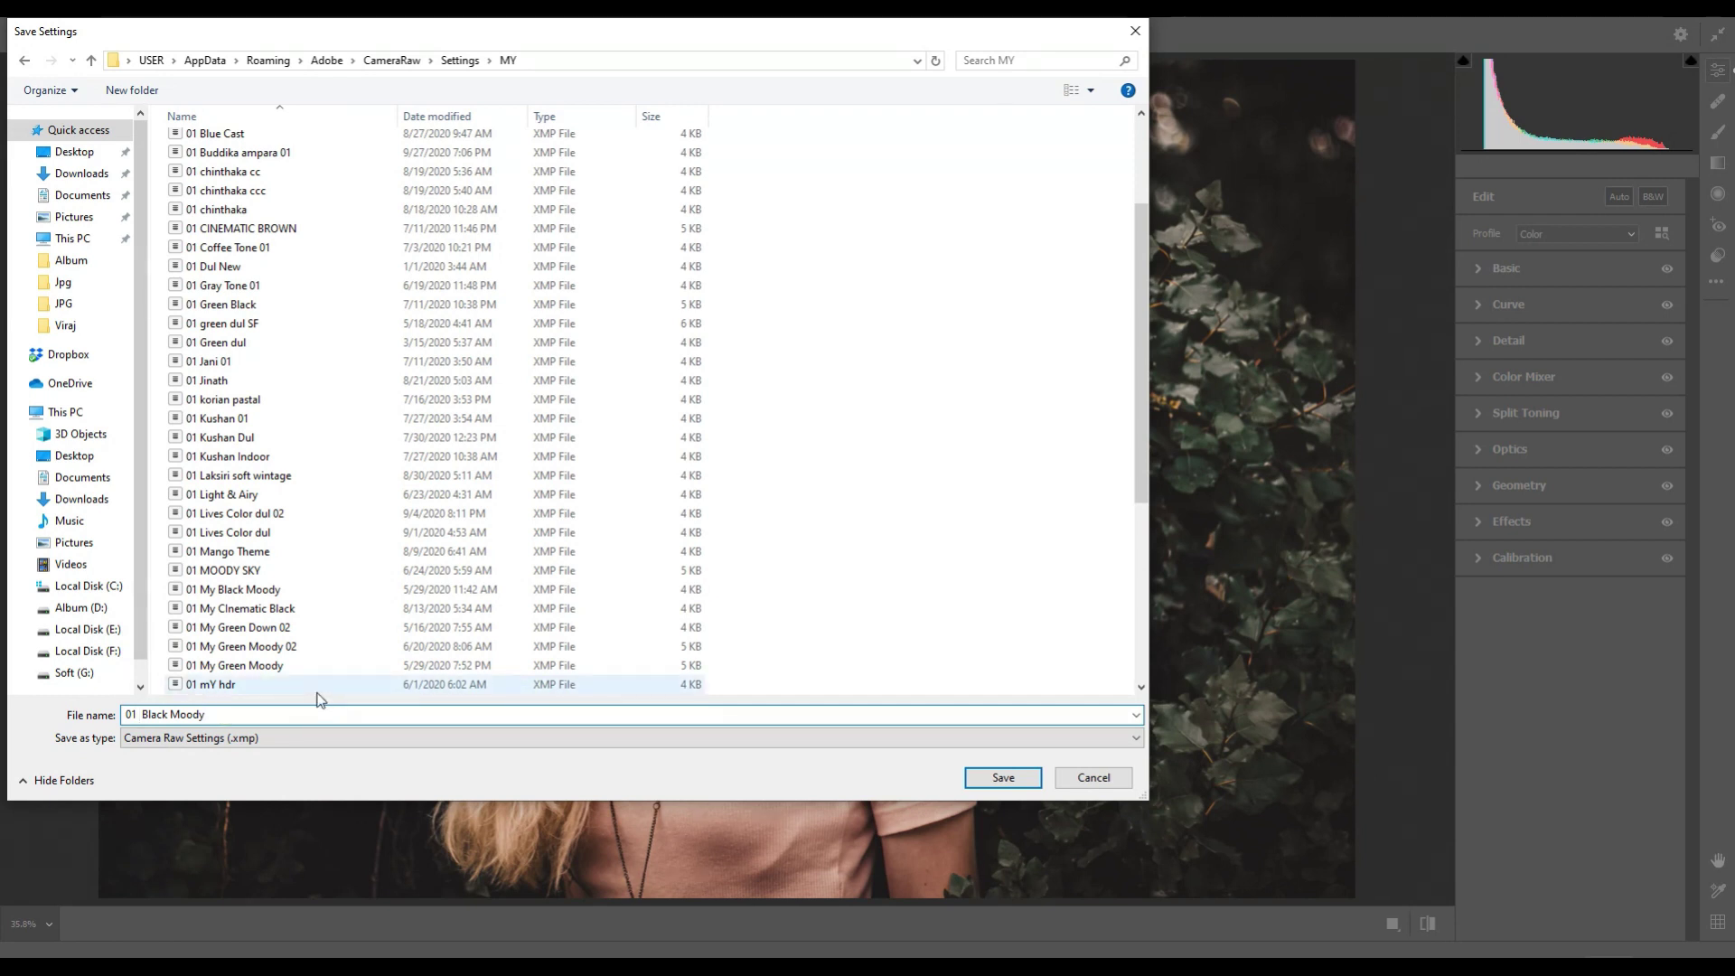
pyautogui.write(' 01')
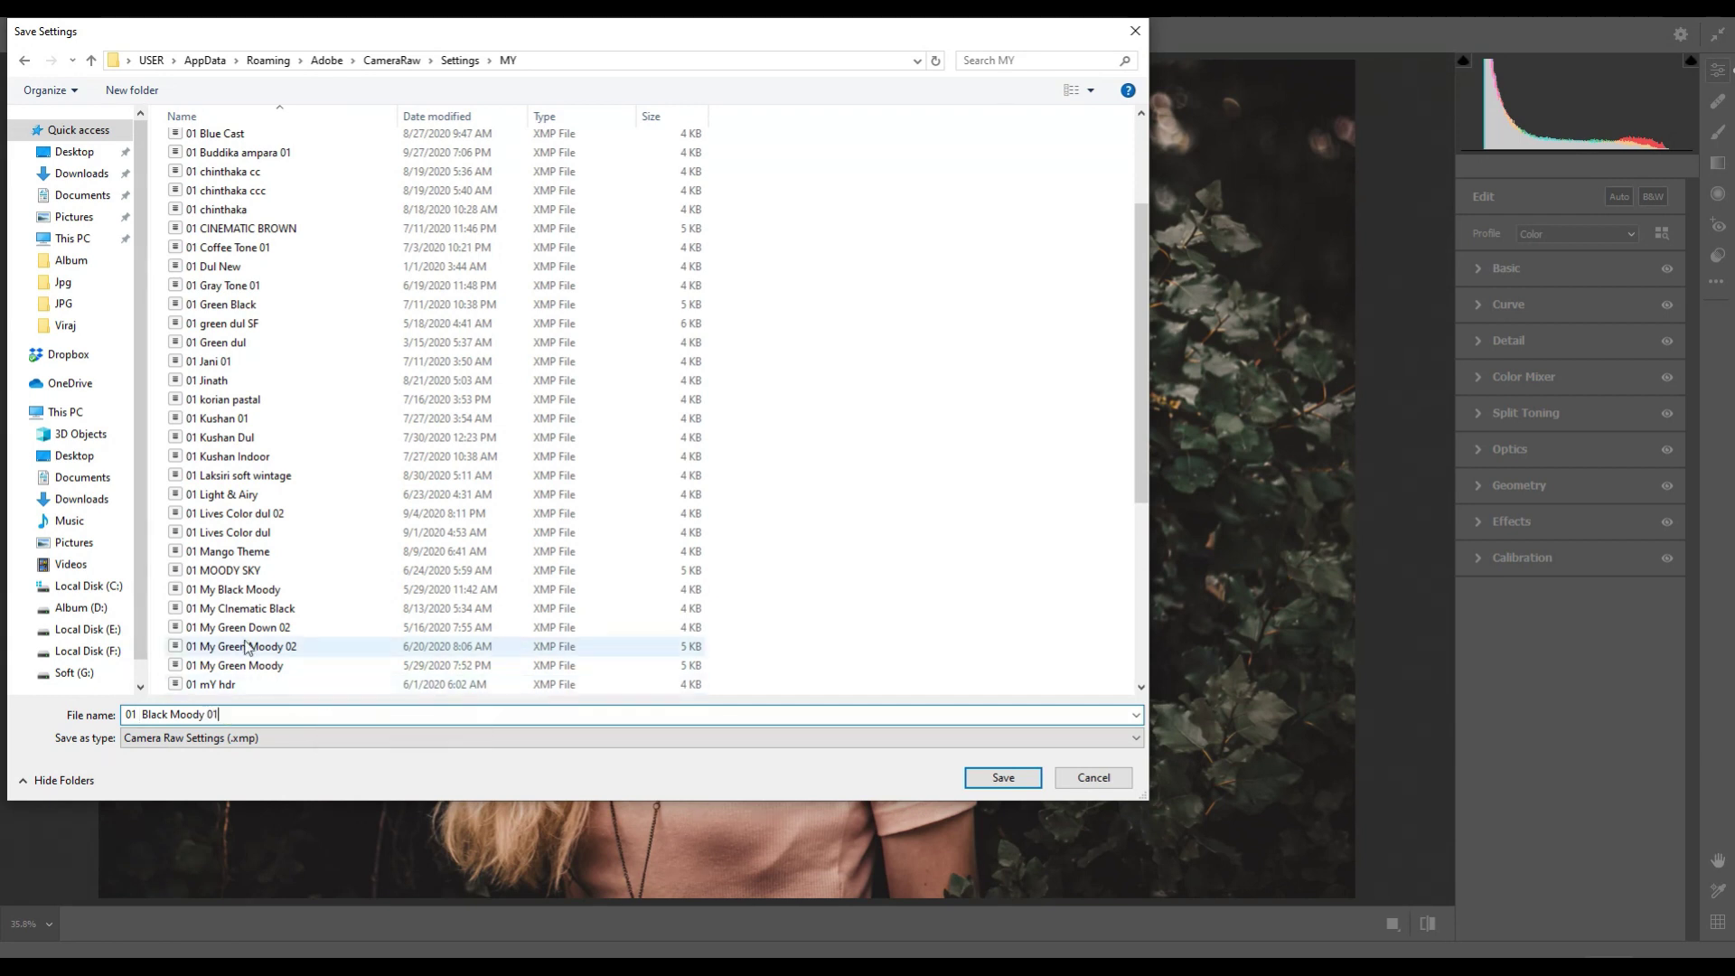
pyautogui.click(996, 777)
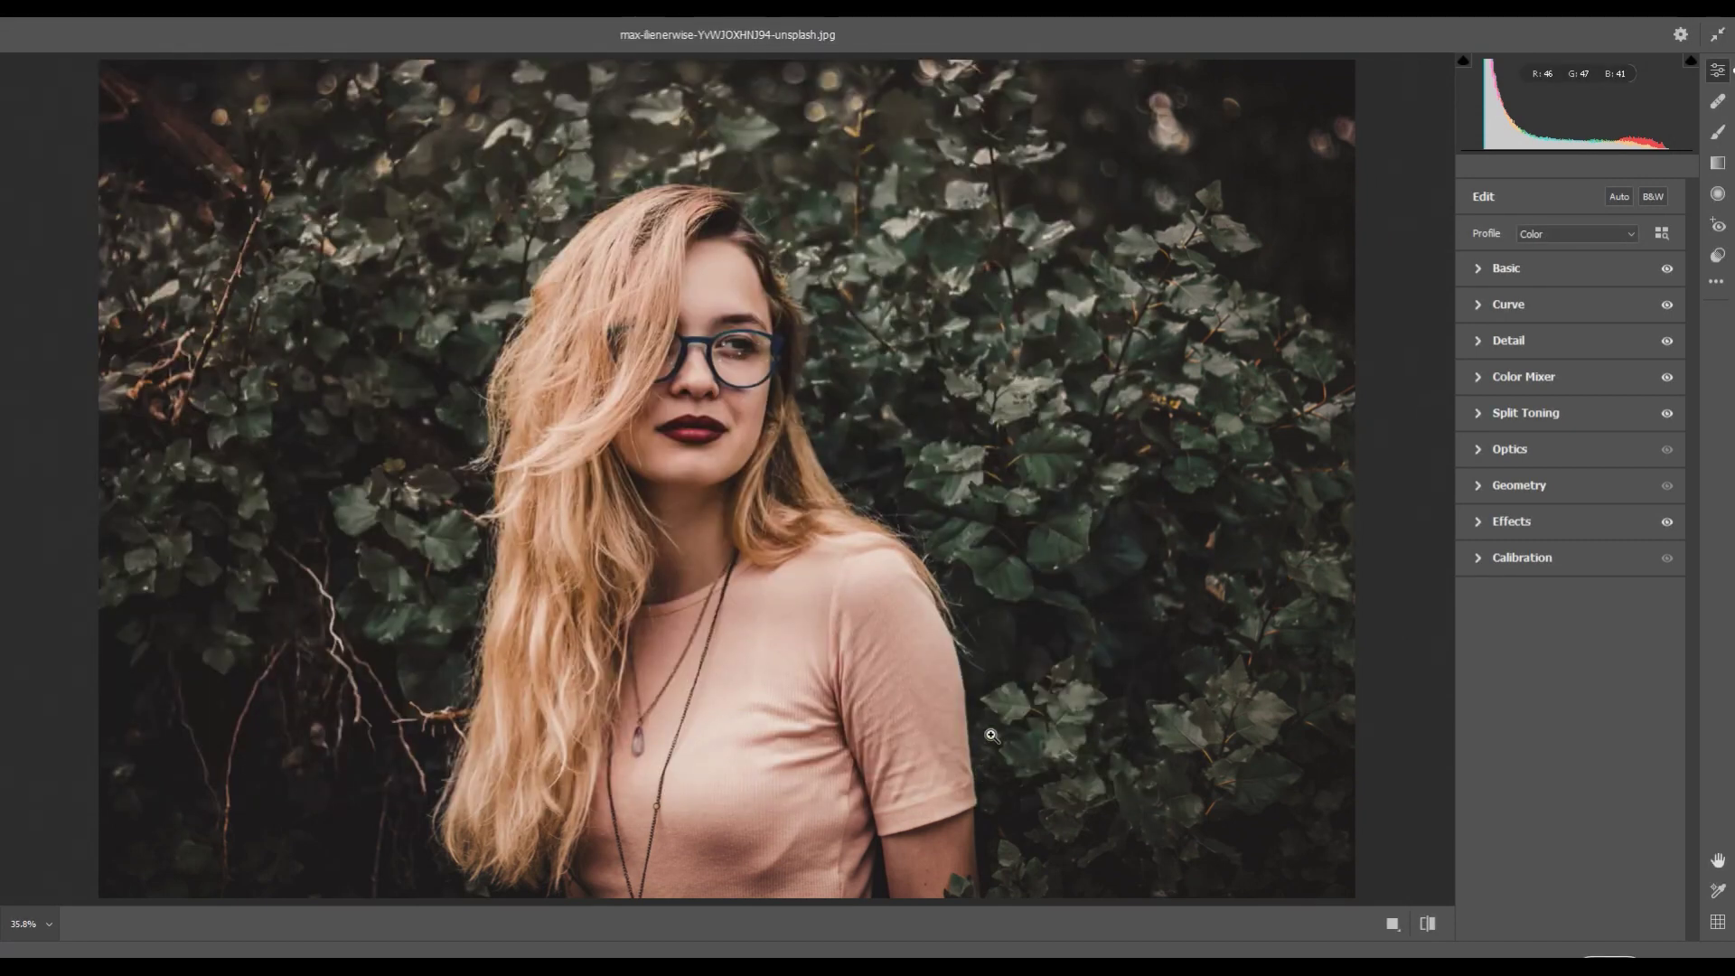
# Apply the Camera Raw grade to the Background layer and enable Move tool Auto-Select.
pyautogui.click(1627, 954)
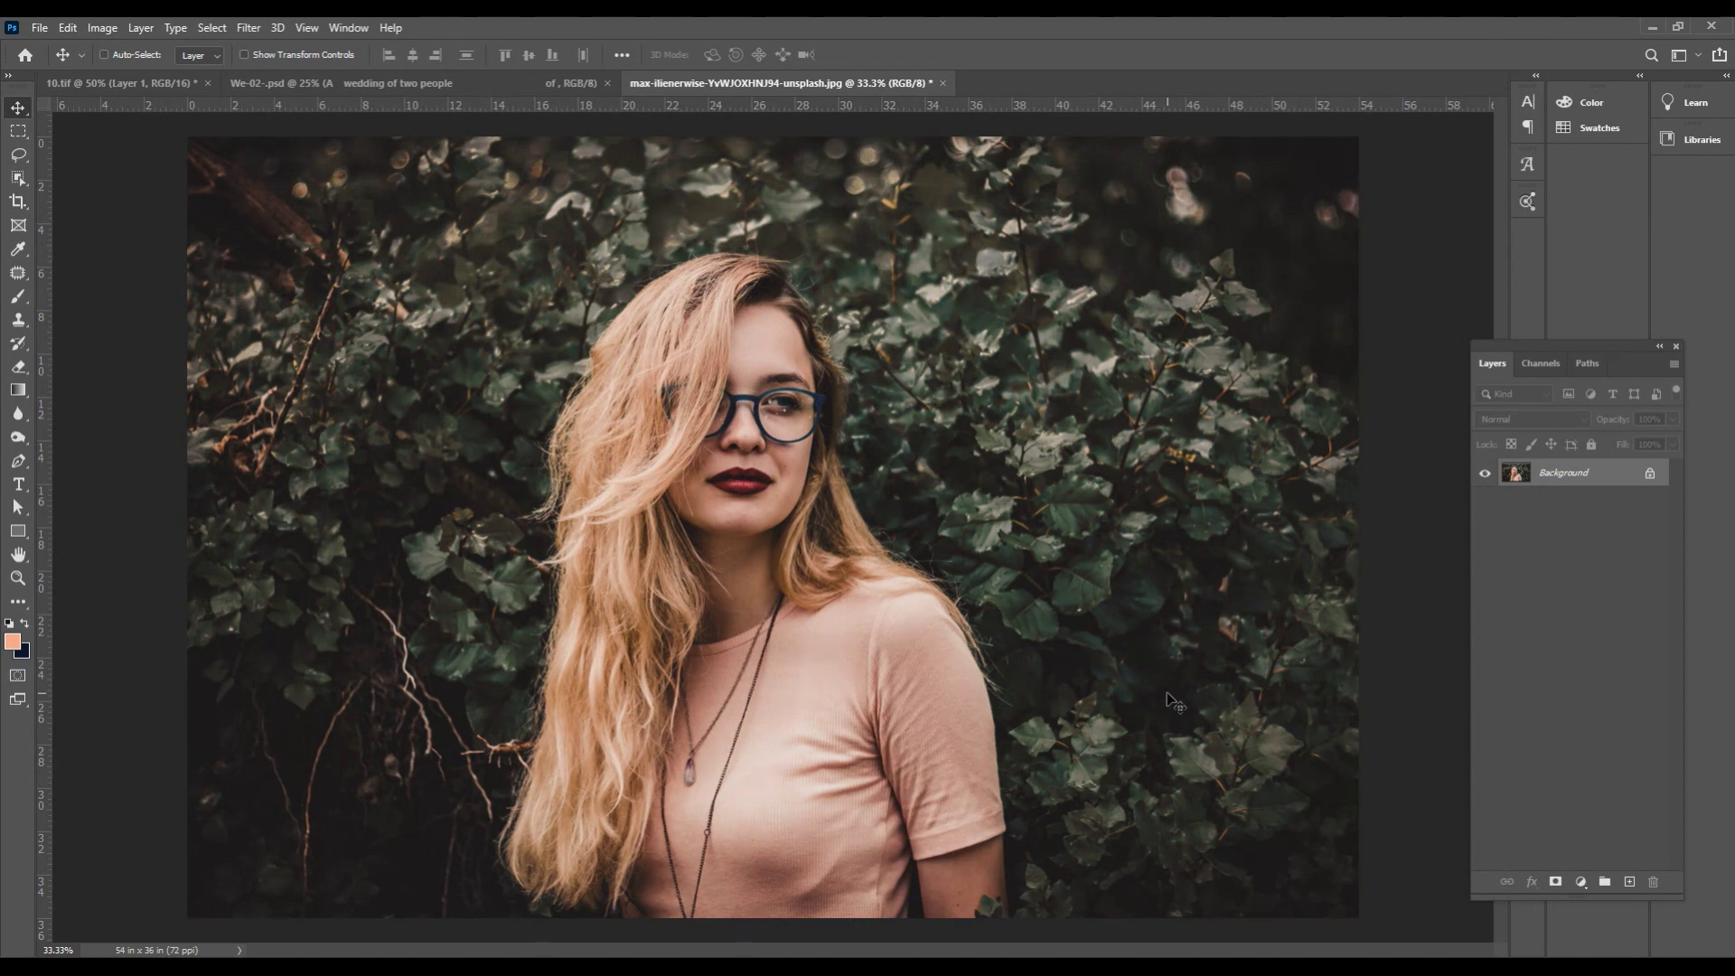
pyautogui.press('ctrl')
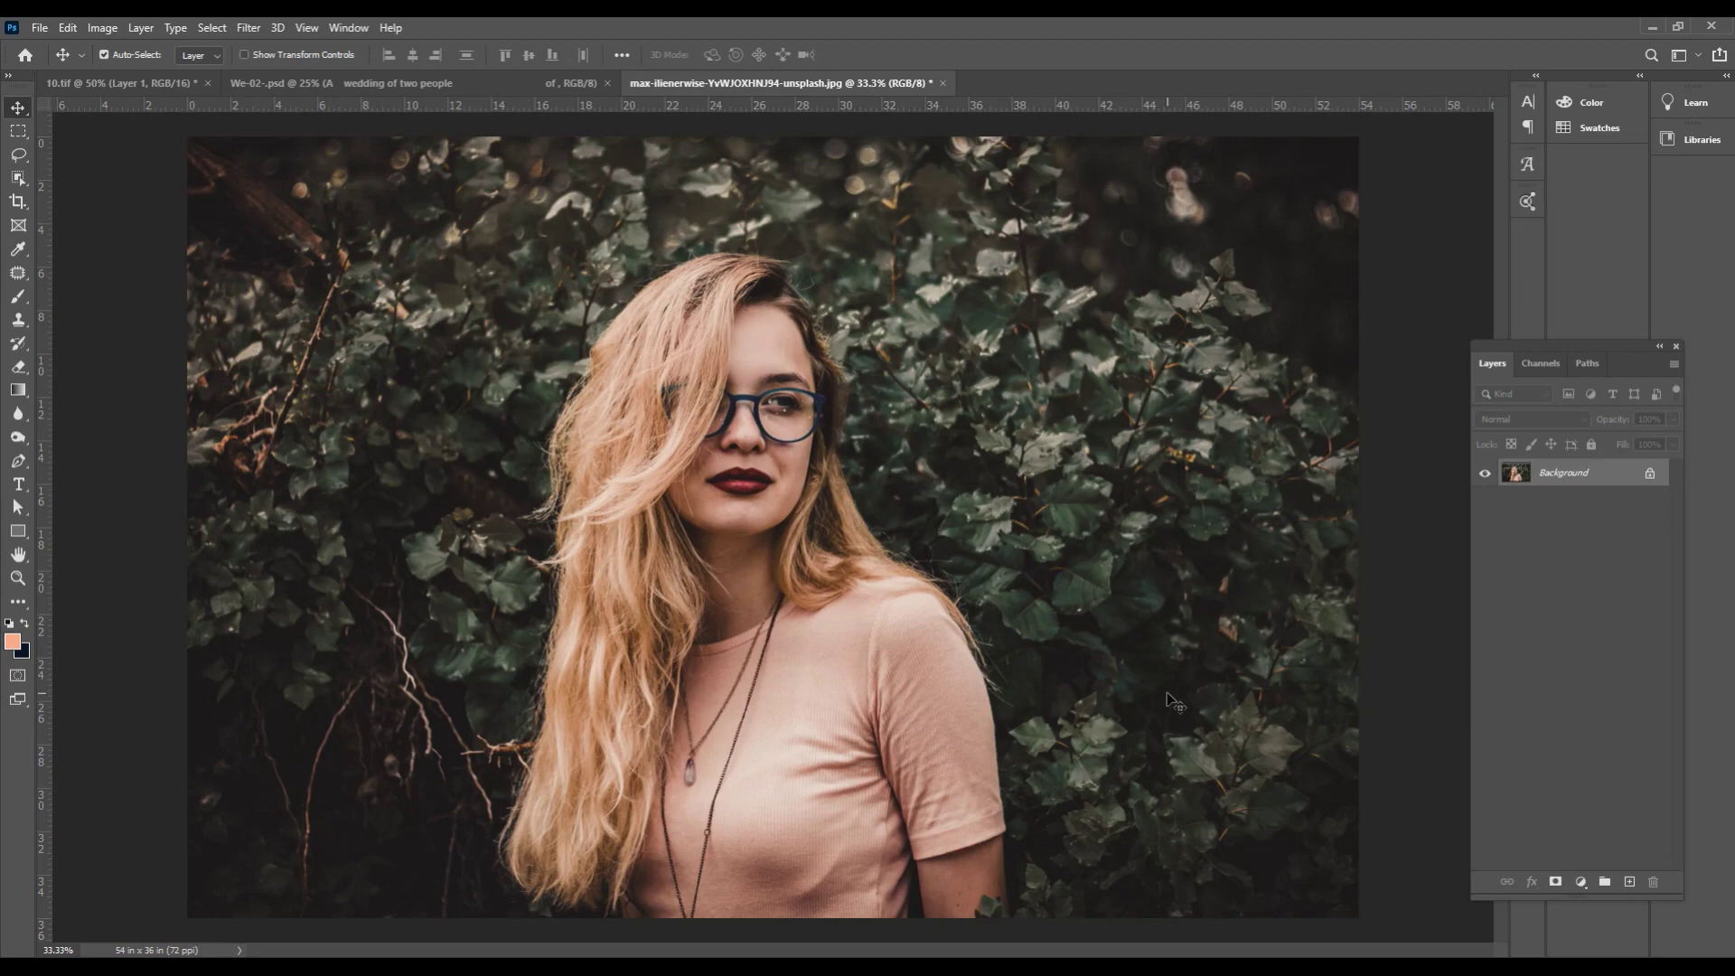